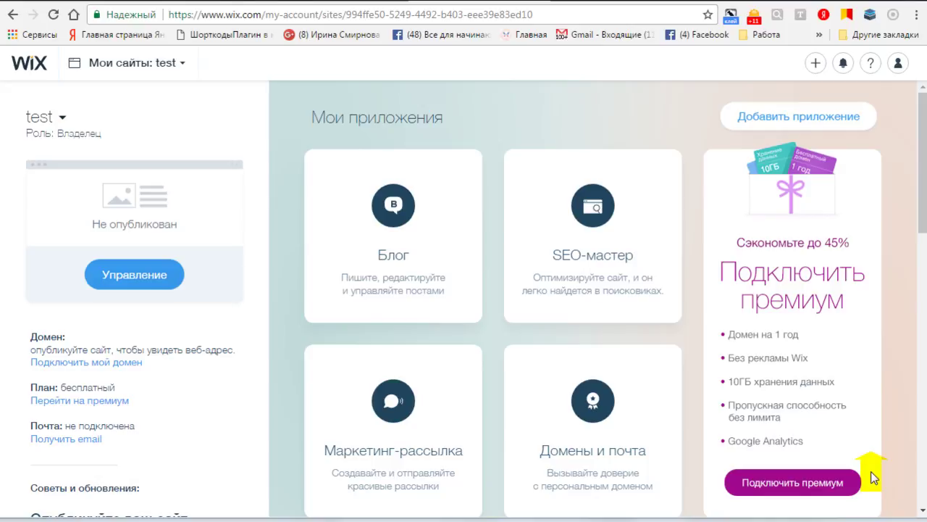
Create a new site from the blank template Минималистичный дизайн and open it for editing.
click(181, 65)
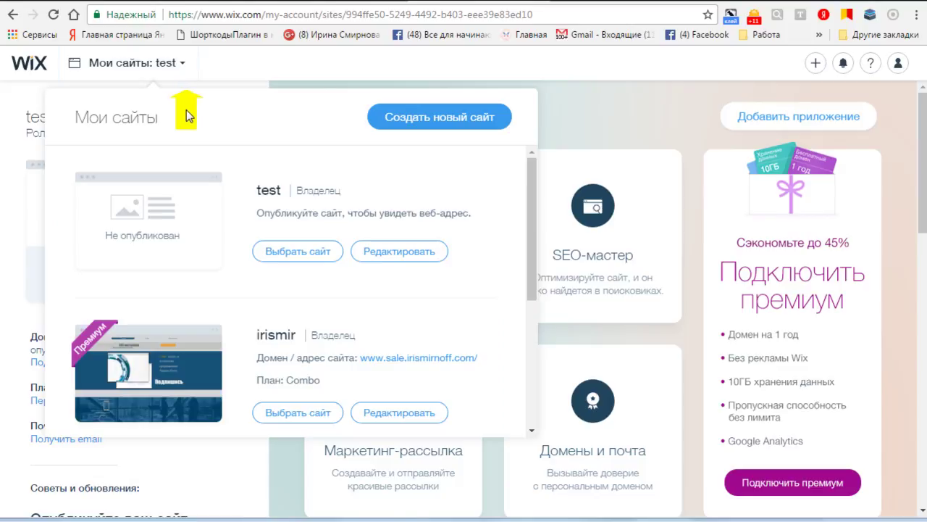
click(440, 118)
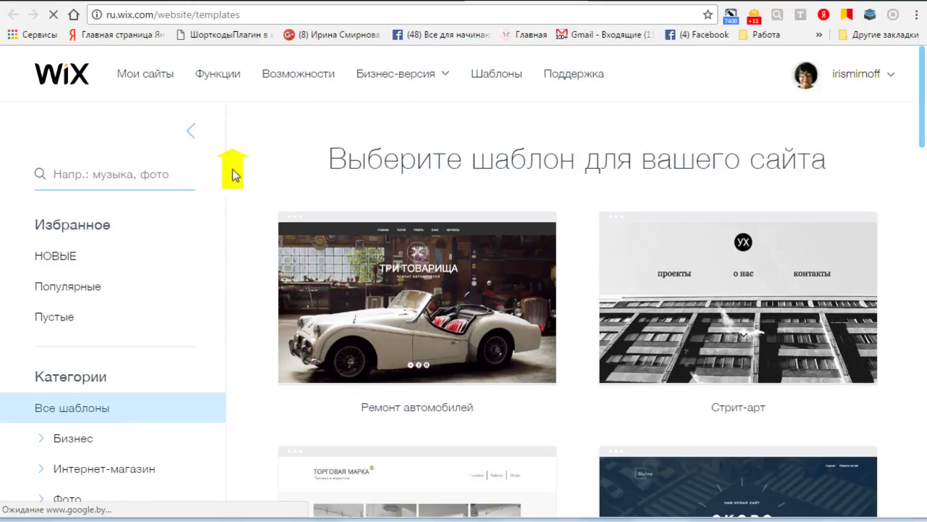
click(67, 318)
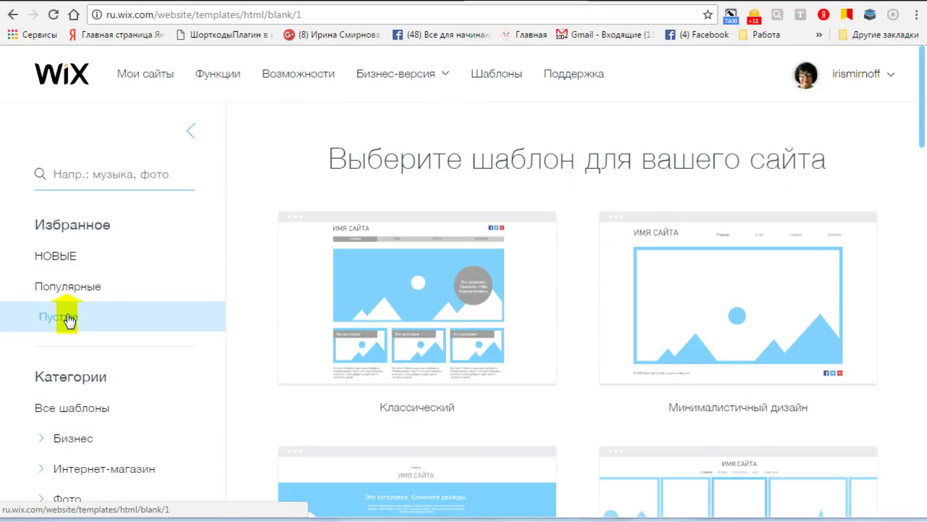
mouse_move(706, 295)
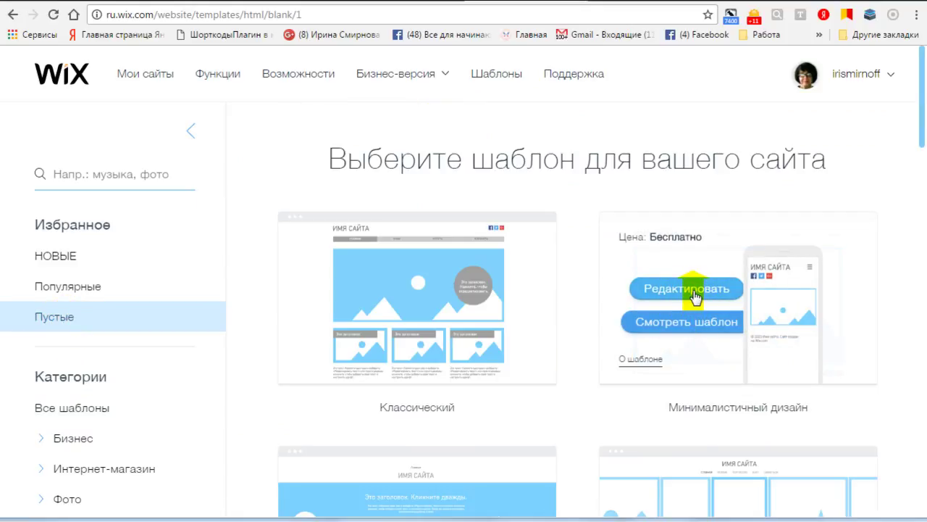
click(694, 296)
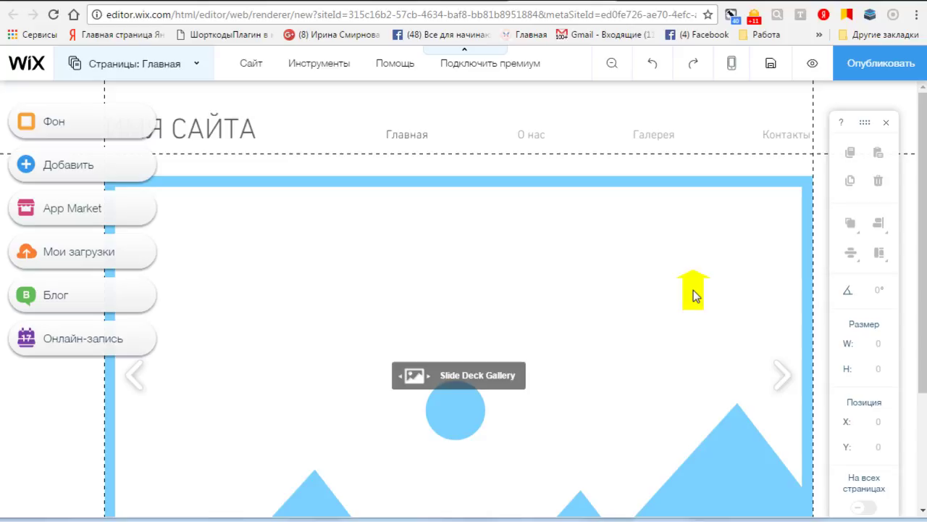
Delete the Slide Deck Gallery from the home page and look over the page background options.
click(611, 268)
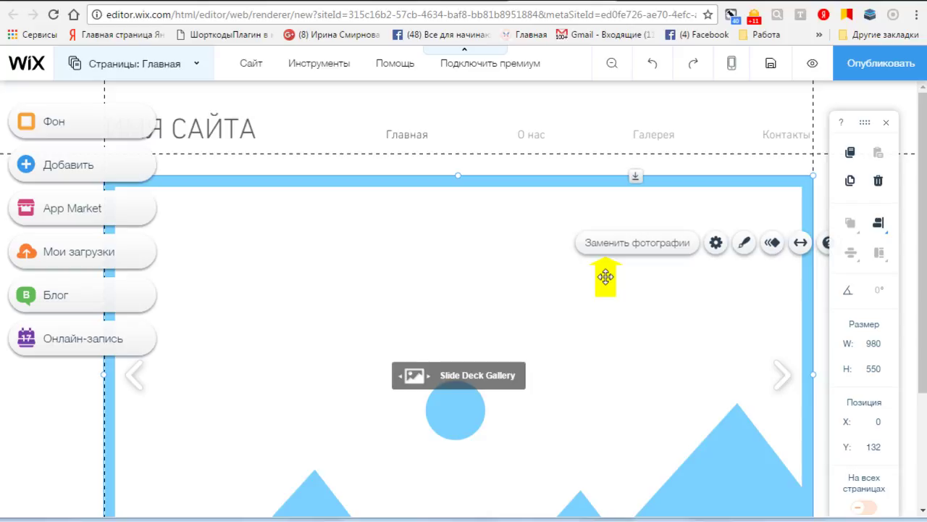
key(Delete)
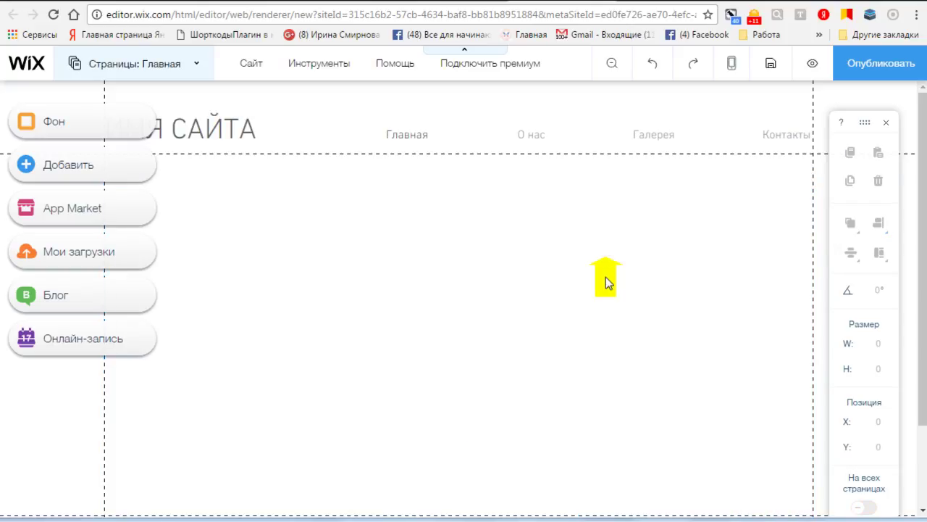
click(26, 121)
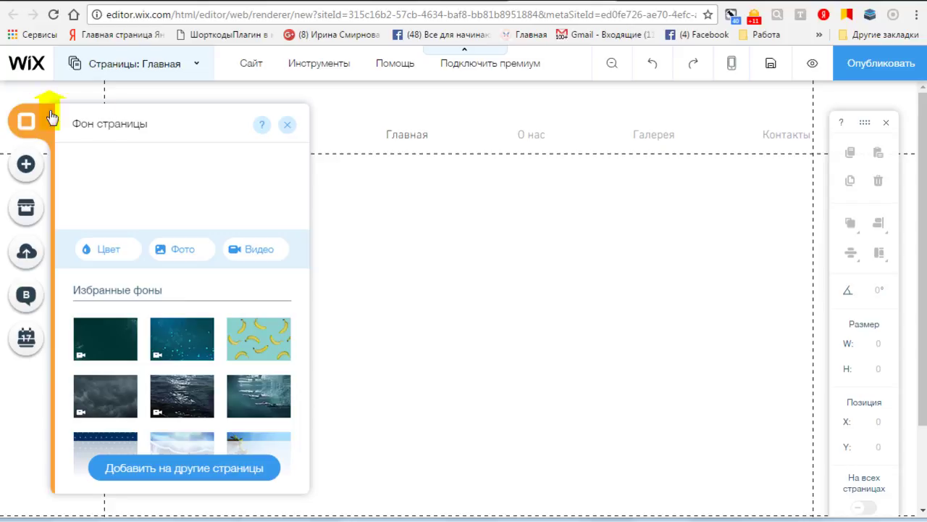
click(287, 126)
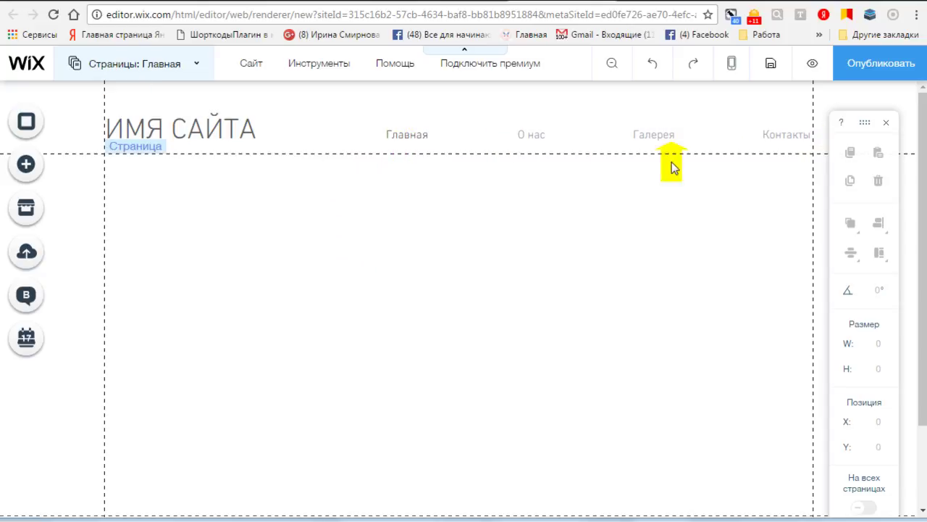
Delete the О нас, Галерея, Видео and Контакты pages from the site, keeping only Главная.
click(200, 68)
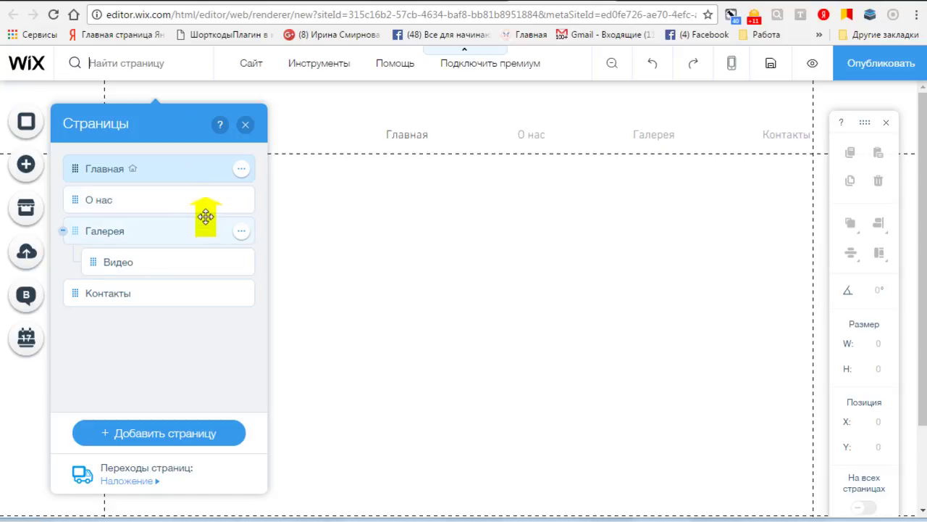
click(242, 201)
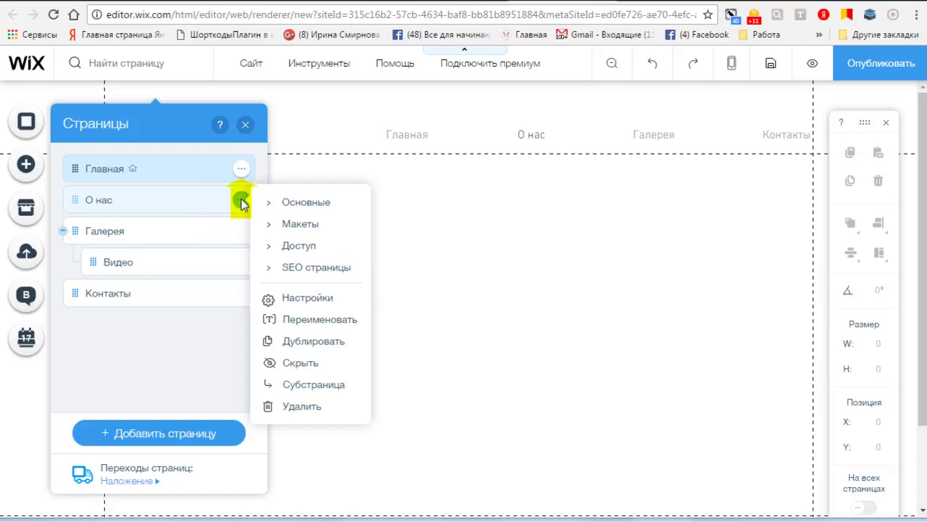
click(301, 404)
drag(239, 227, 239, 204)
click(240, 200)
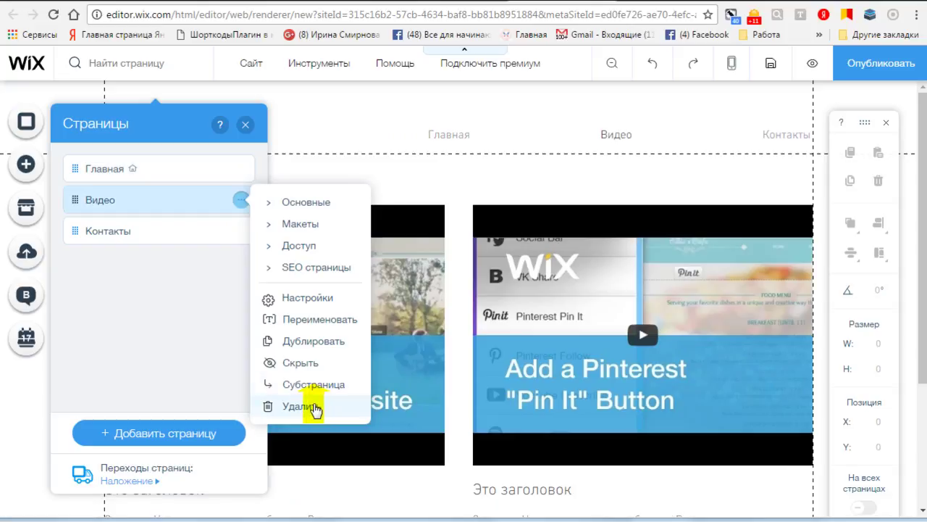
click(315, 404)
click(612, 345)
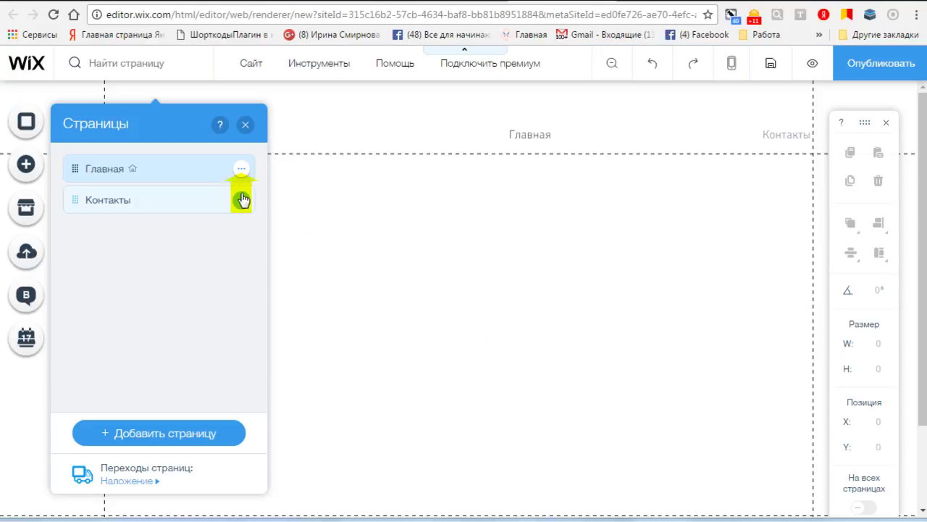
click(241, 201)
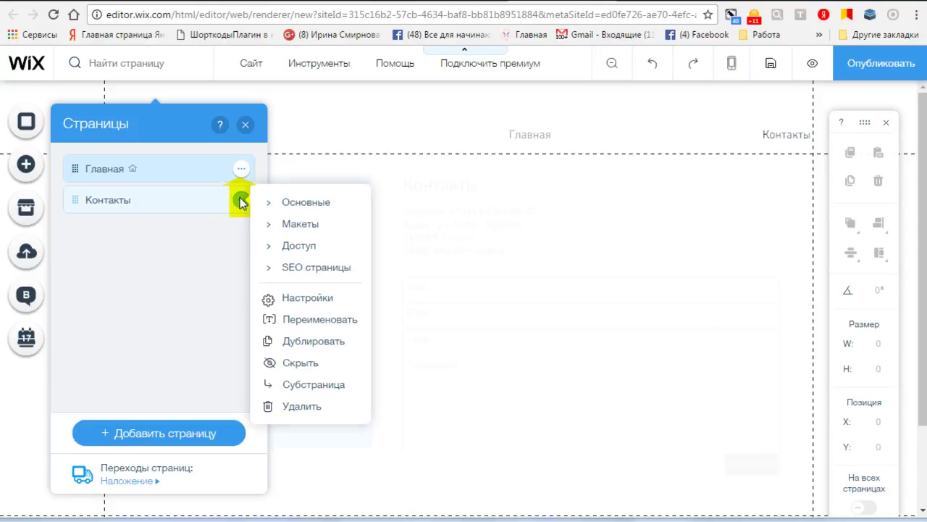
click(300, 407)
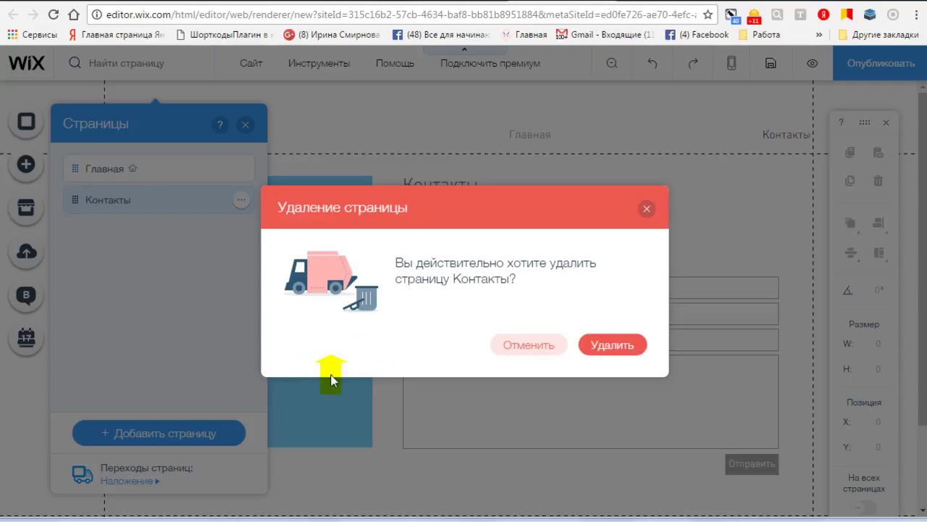
click(614, 345)
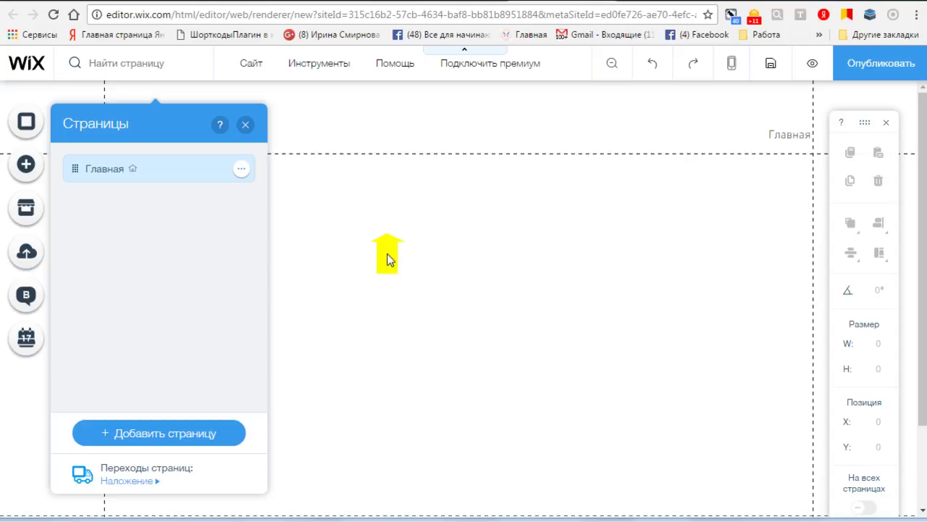
click(247, 127)
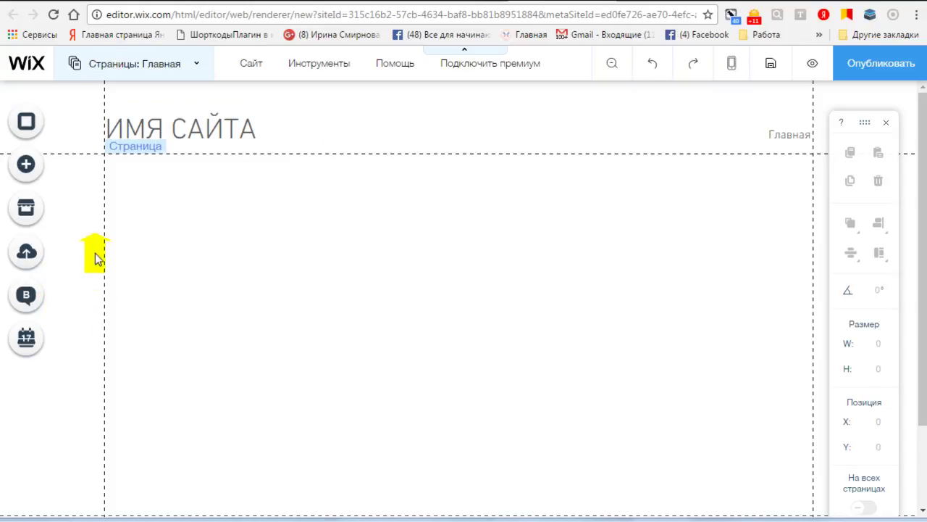
Add a blog to the site.
click(26, 297)
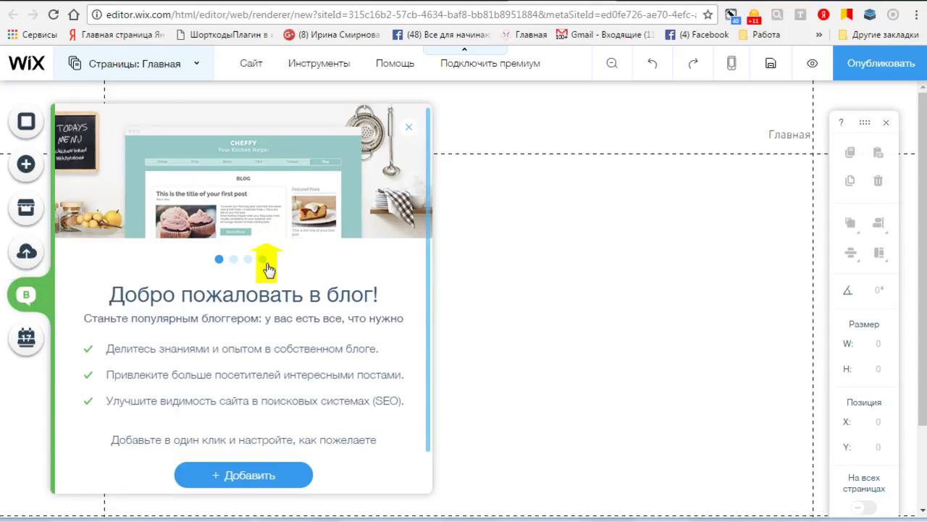
click(254, 481)
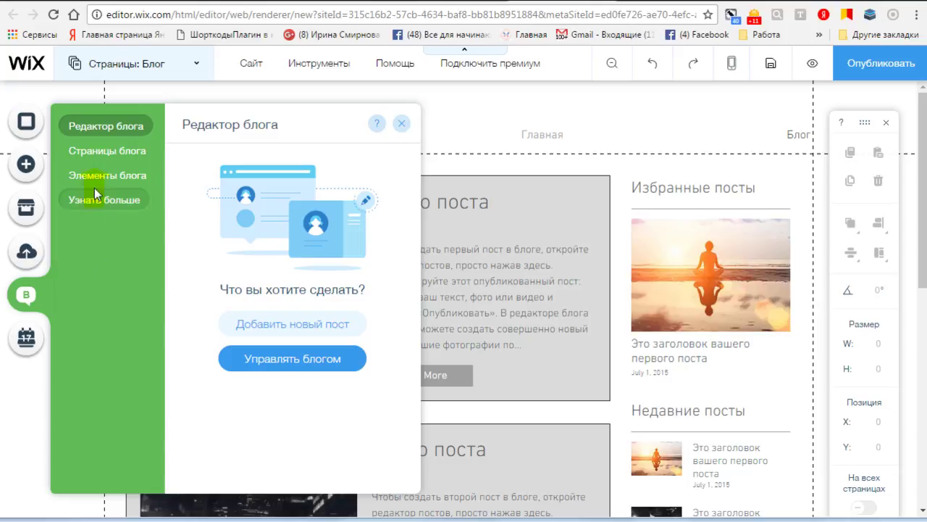
Set the menu name of the Блог page to Главная in its page settings.
click(111, 156)
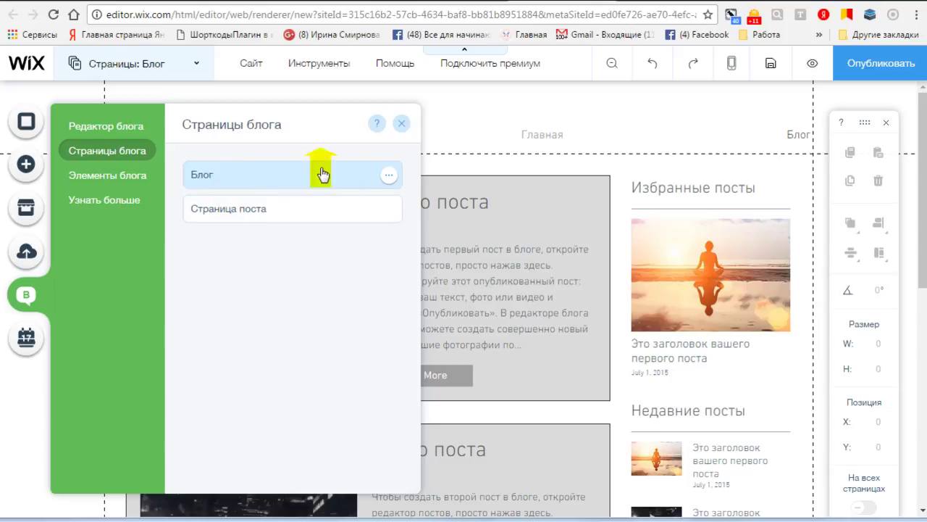
click(390, 179)
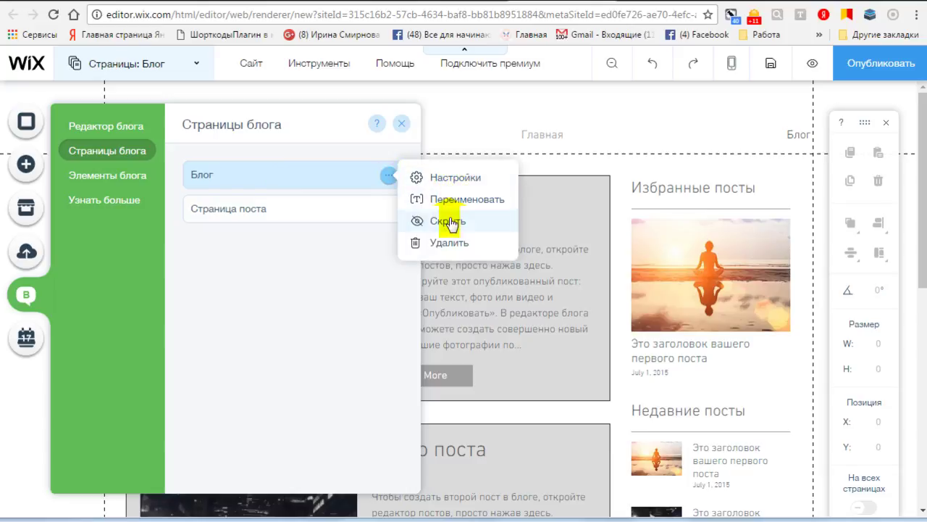
click(463, 181)
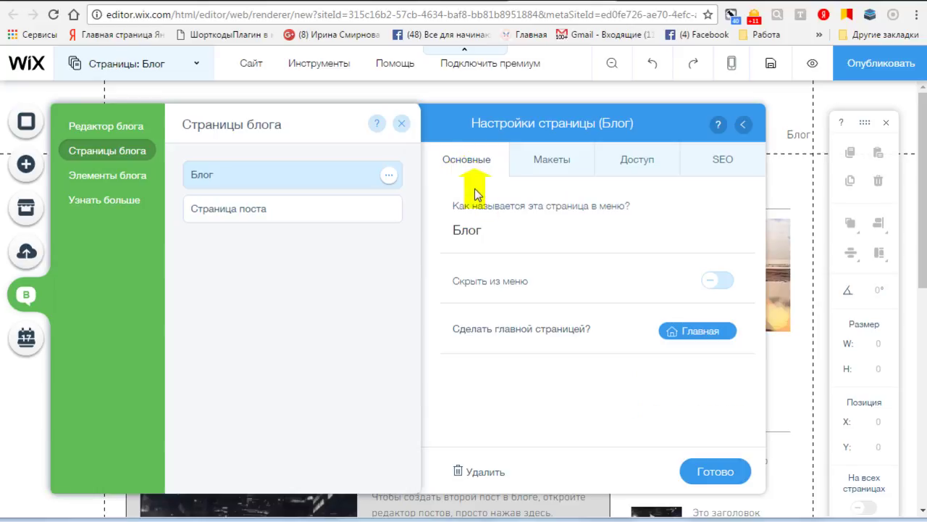
click(485, 238)
mouse_move(485, 238)
mouse_down()
mouse_move(479, 227)
mouse_move(488, 229)
mouse_up()
text(Главная)
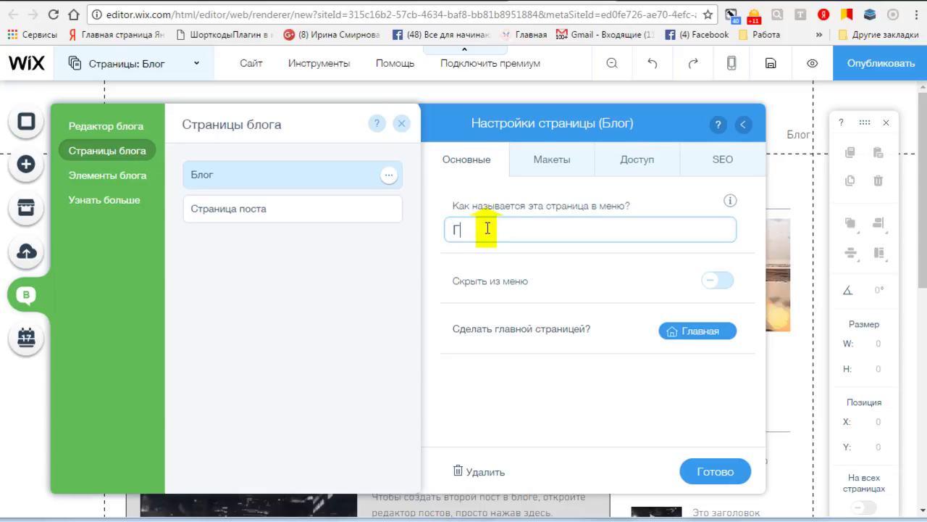
click(488, 229)
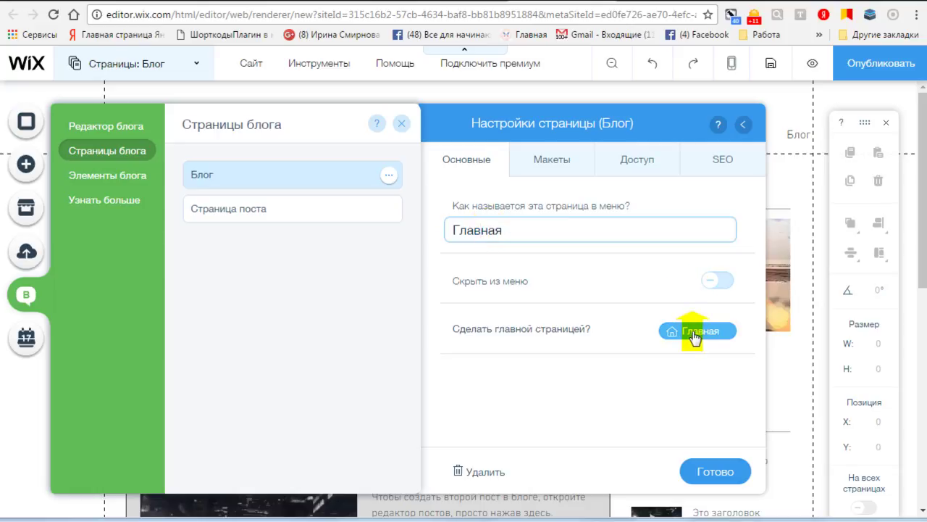
Check the blog page's layout and access options, and set its search engine title to Тестовый.
click(551, 163)
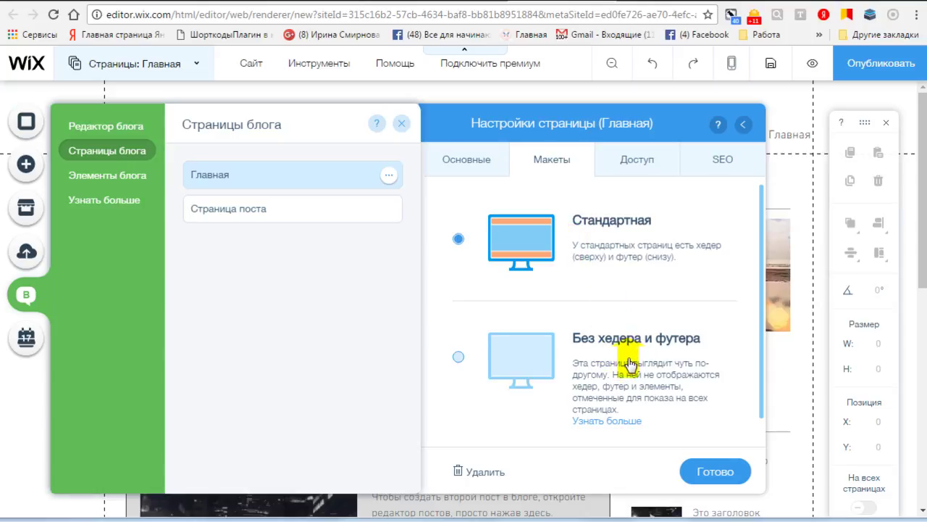
click(634, 167)
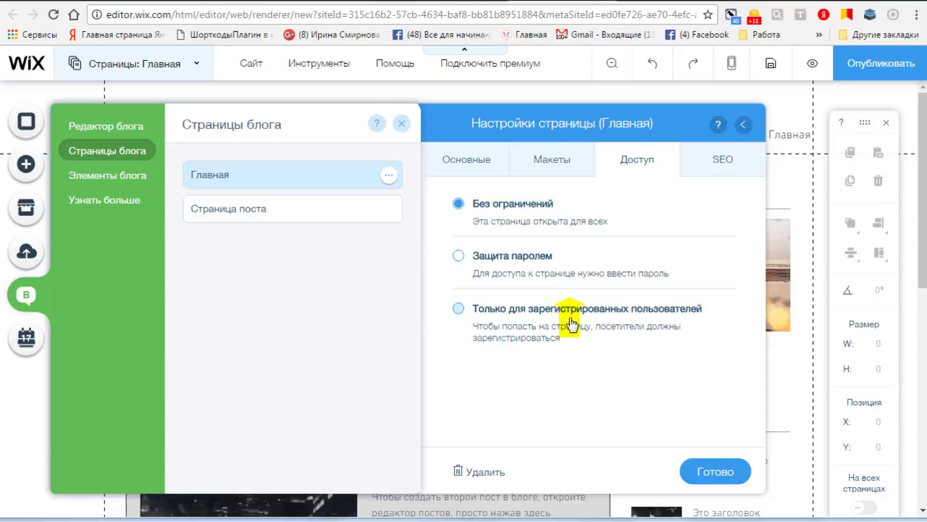
click(721, 163)
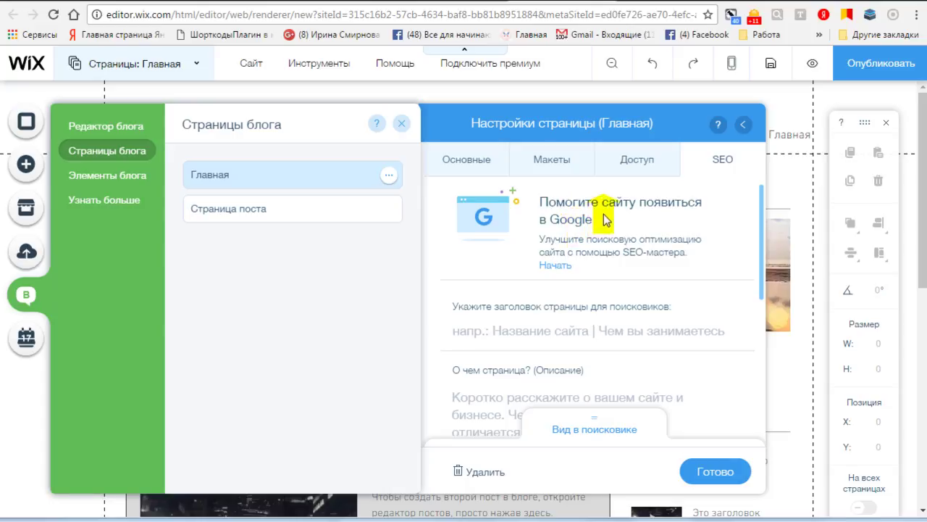
drag(760, 221, 766, 266)
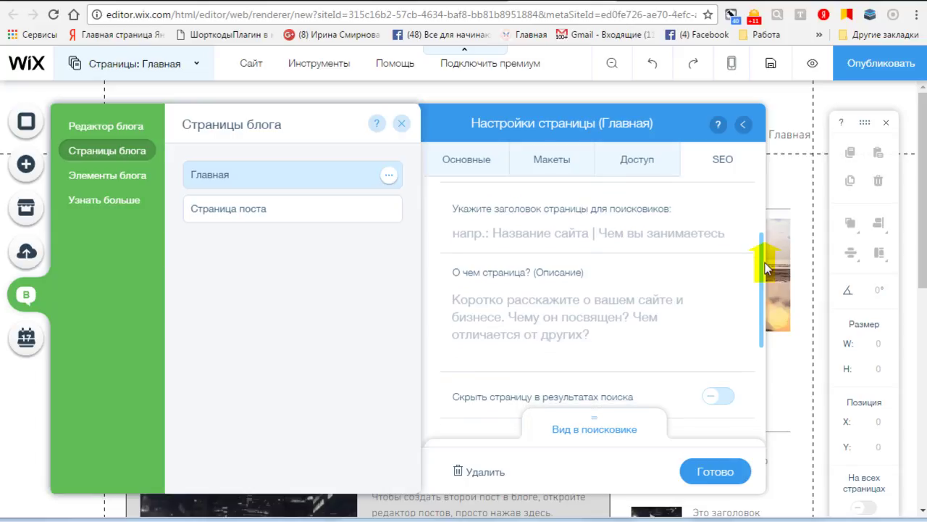
click(537, 233)
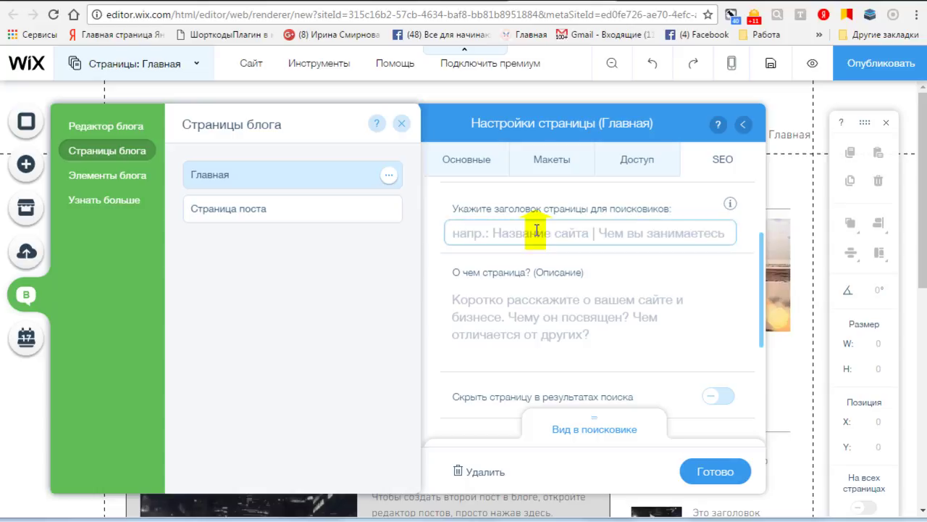
text(Т)
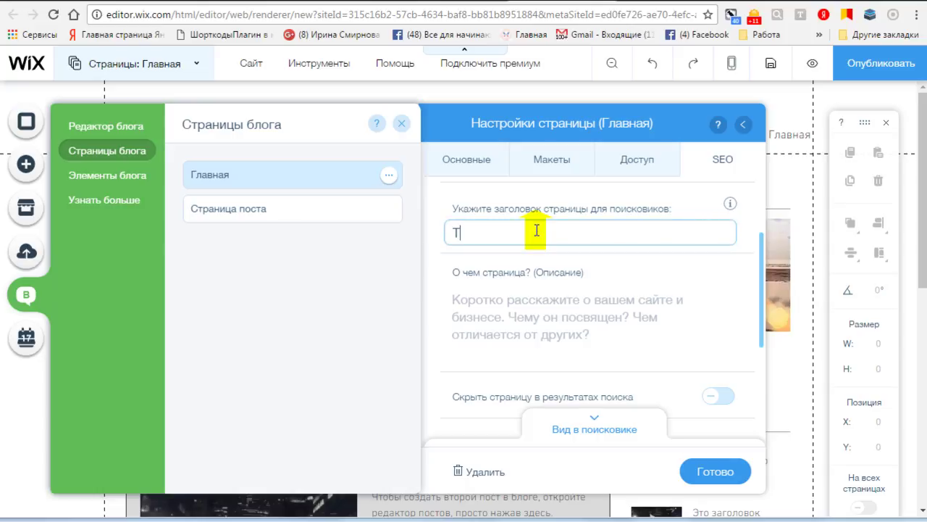
text(естовый)
Enter the SEO description "Этот сайт создан для тестирования опции блог конструктора wix" and collapse the search result preview.
click(681, 312)
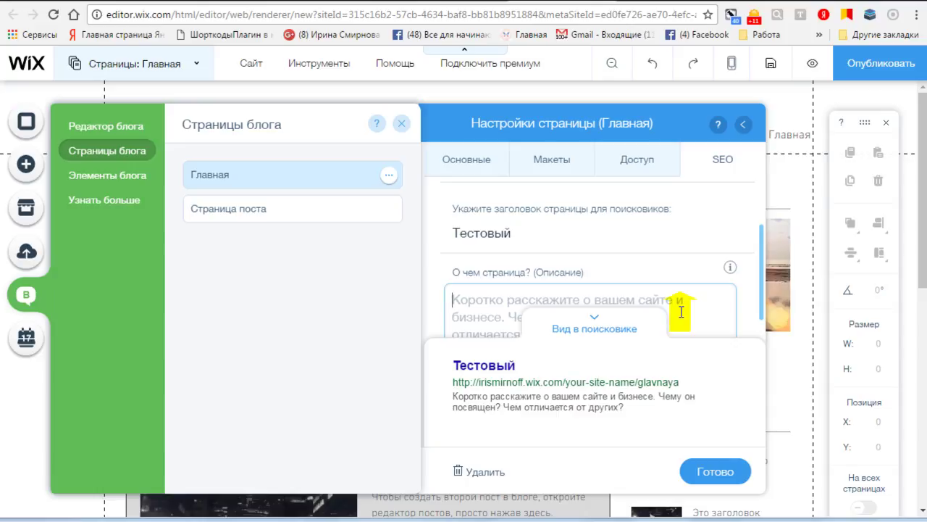
drag(761, 269, 765, 304)
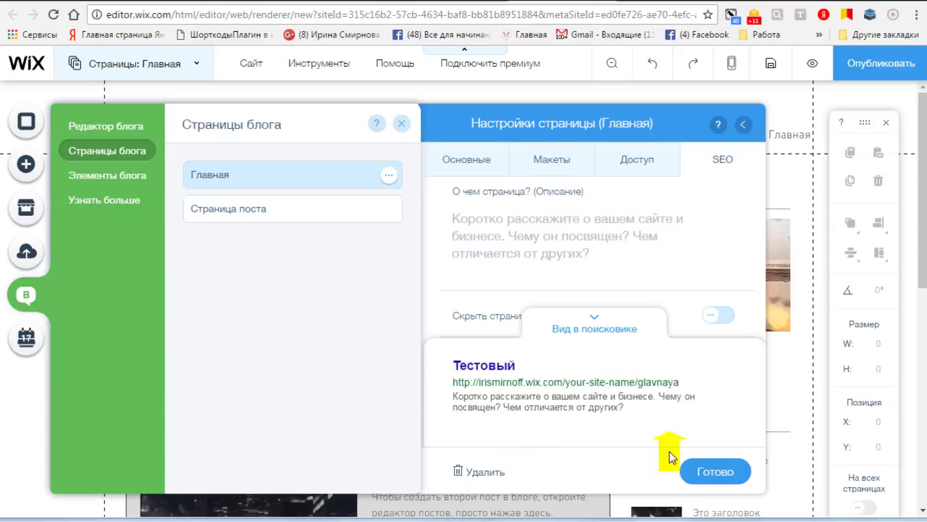
click(447, 222)
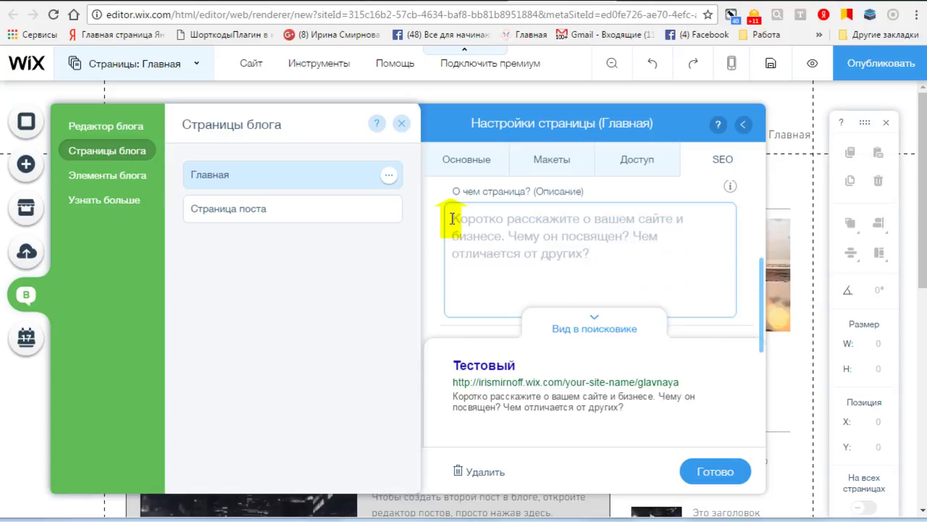
text(Этот)
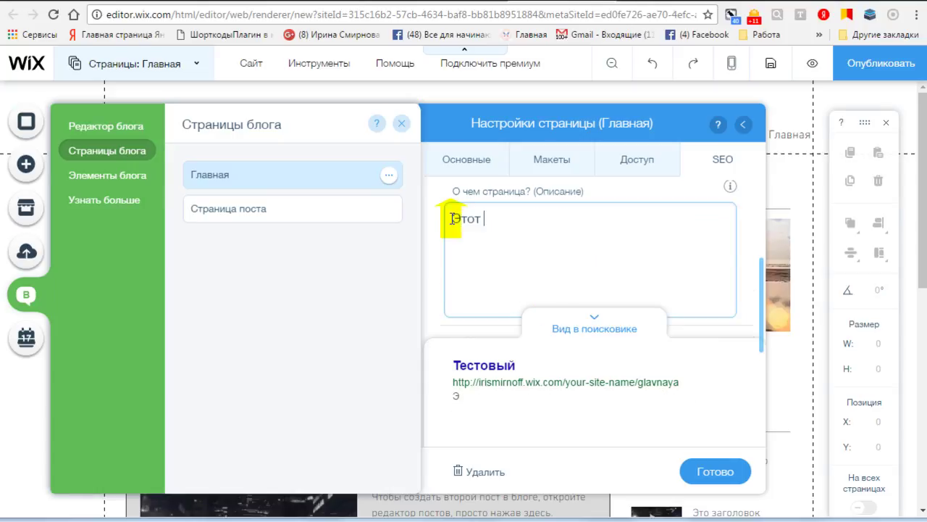
text(сайт создан для тестирования опции блог конструктора wix)
click(595, 322)
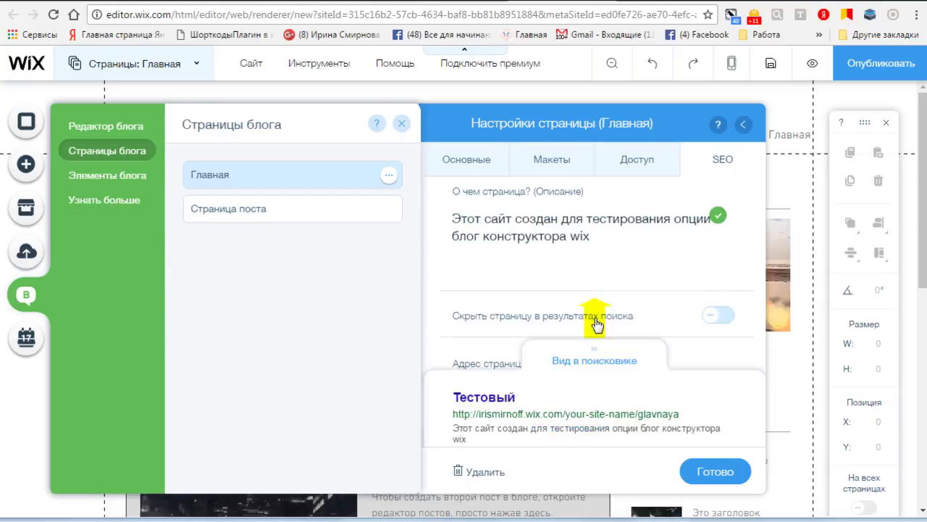
Add the SEO keywords "блог, создать блог, конструктор wix" to the Главная page and finish its page settings.
drag(760, 286, 762, 362)
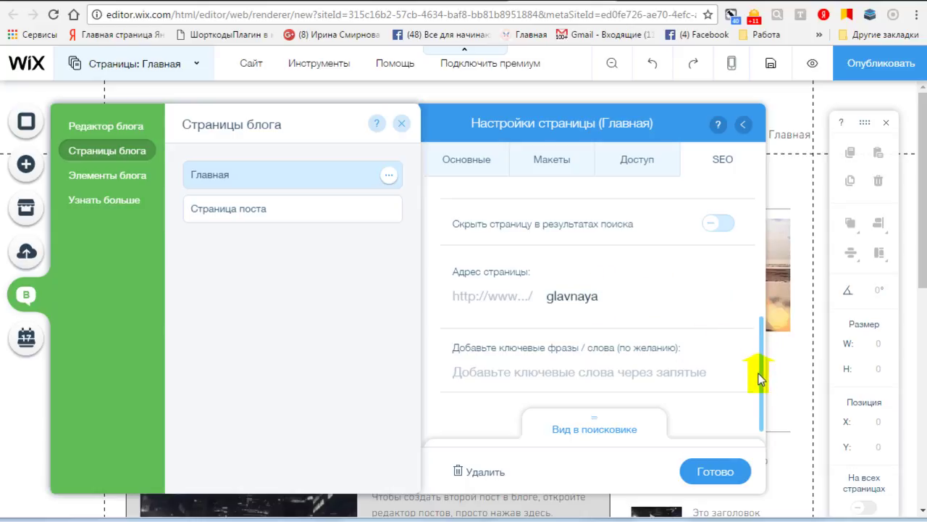
click(594, 370)
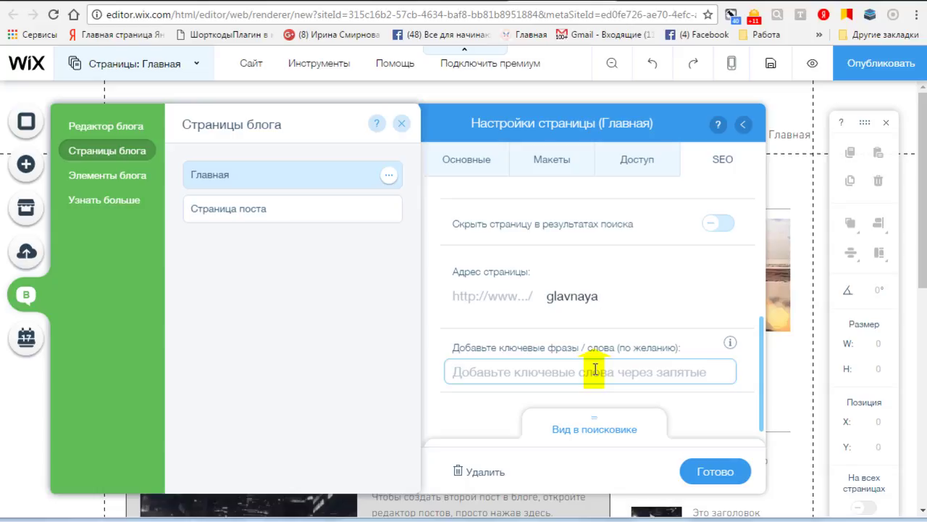
text(блог, создать блог, конструктор wi)
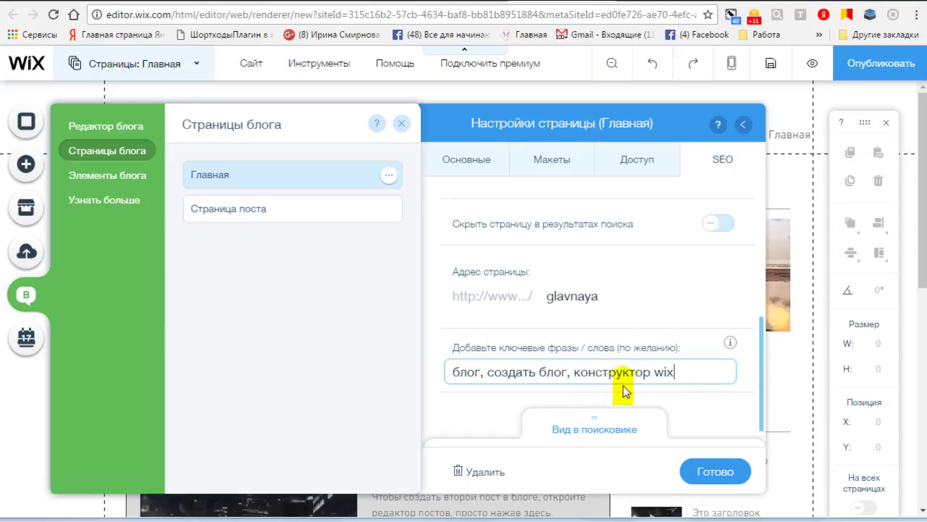
click(703, 472)
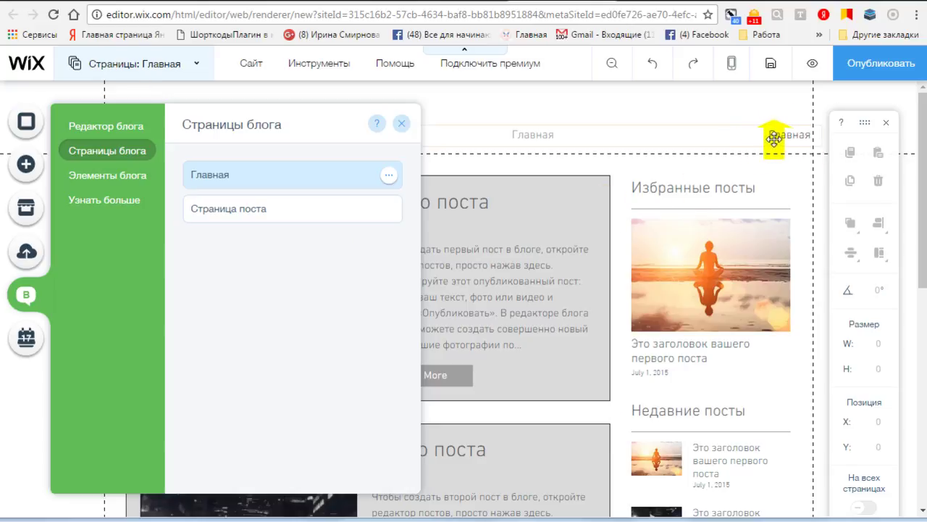
Review the general, layout, access and SEO settings of the Страница поста blog page.
mouse_move(346, 213)
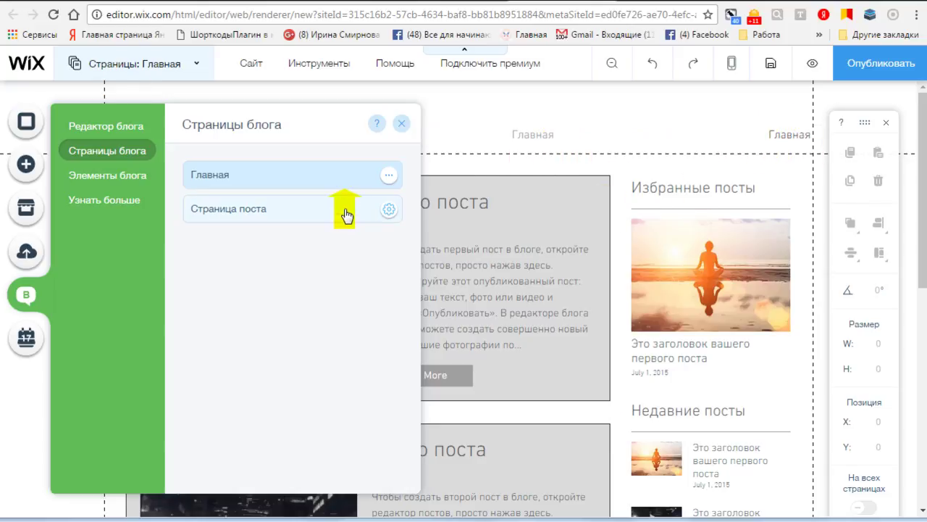
click(388, 211)
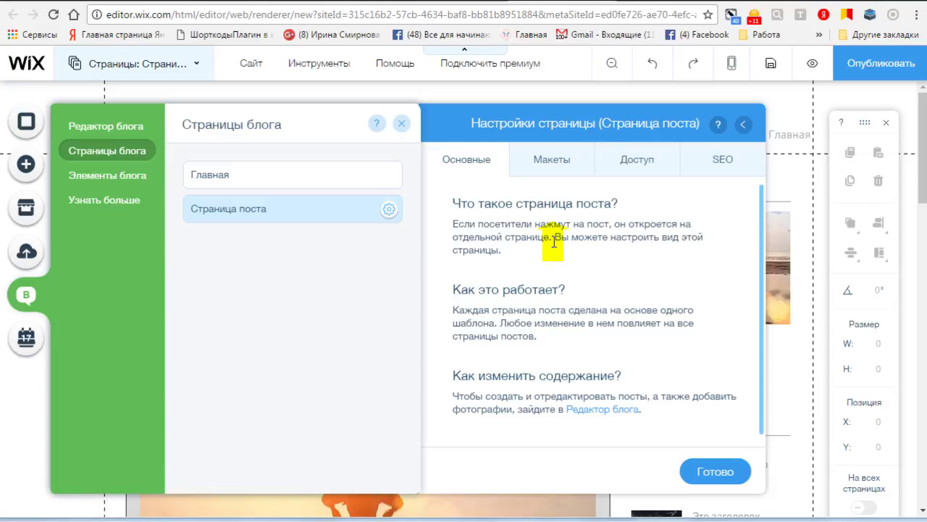
click(551, 170)
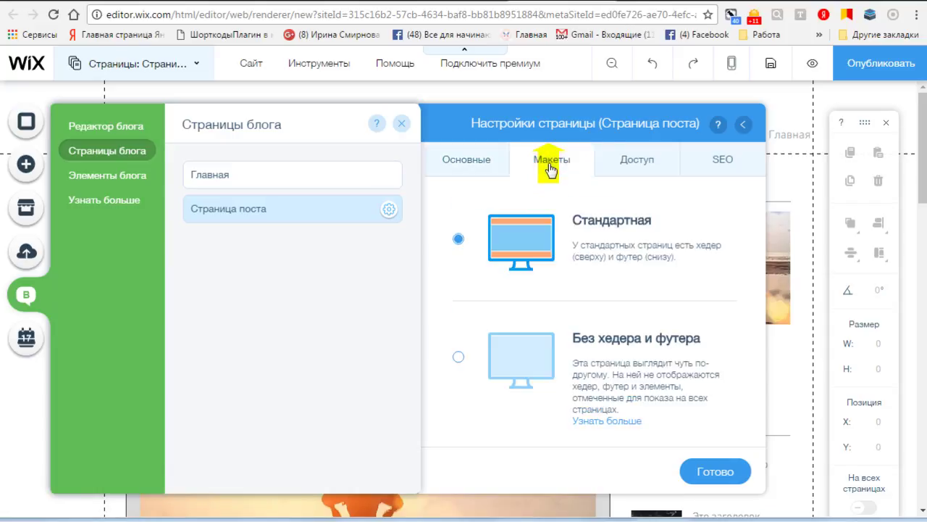
click(634, 171)
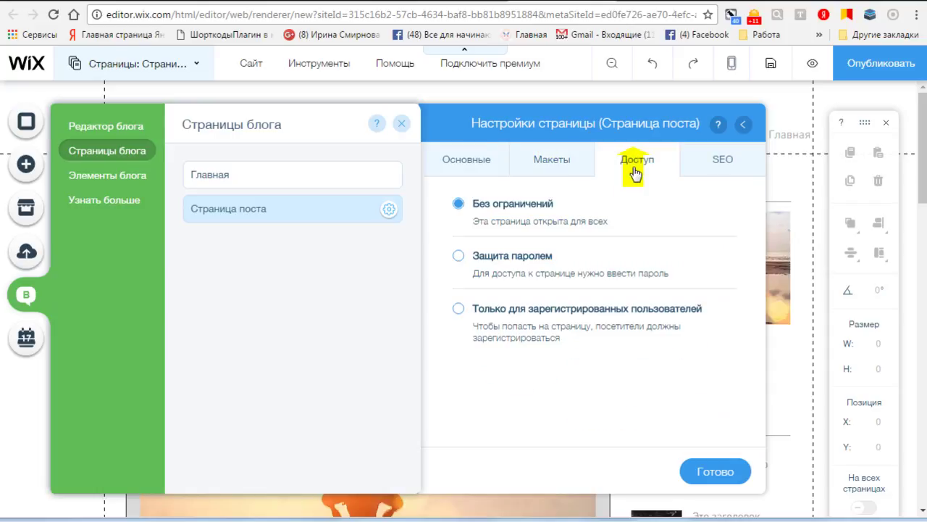
click(706, 166)
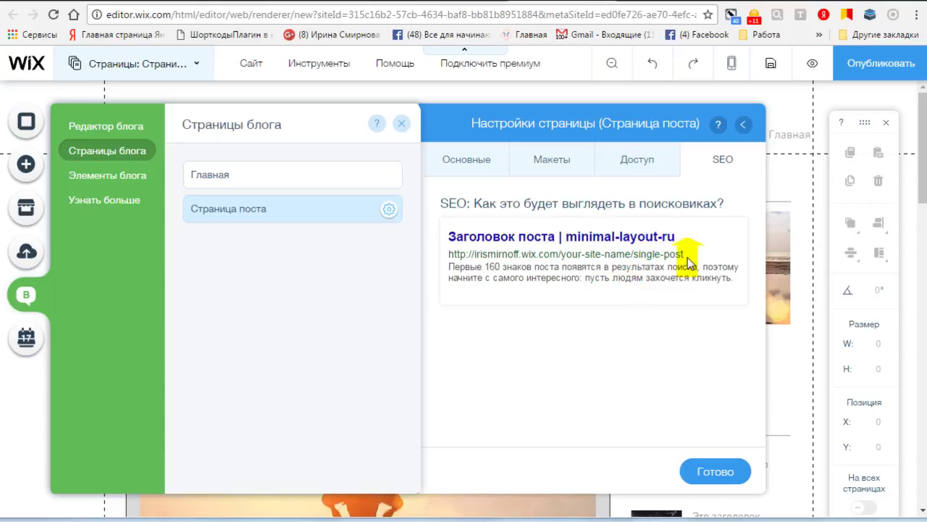
click(717, 473)
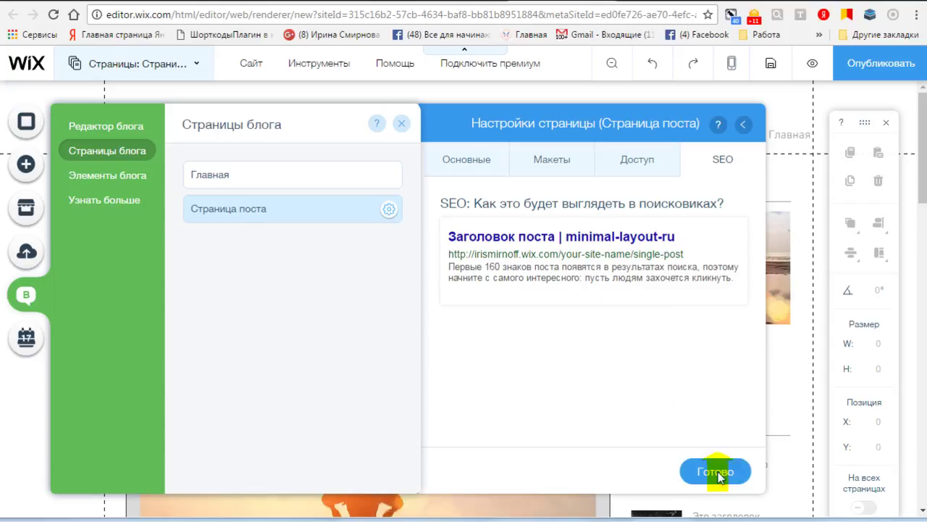
Add the orange RSS button from the blog elements beside the Мы в соцсетях icons, sized 24 by 24.
click(131, 182)
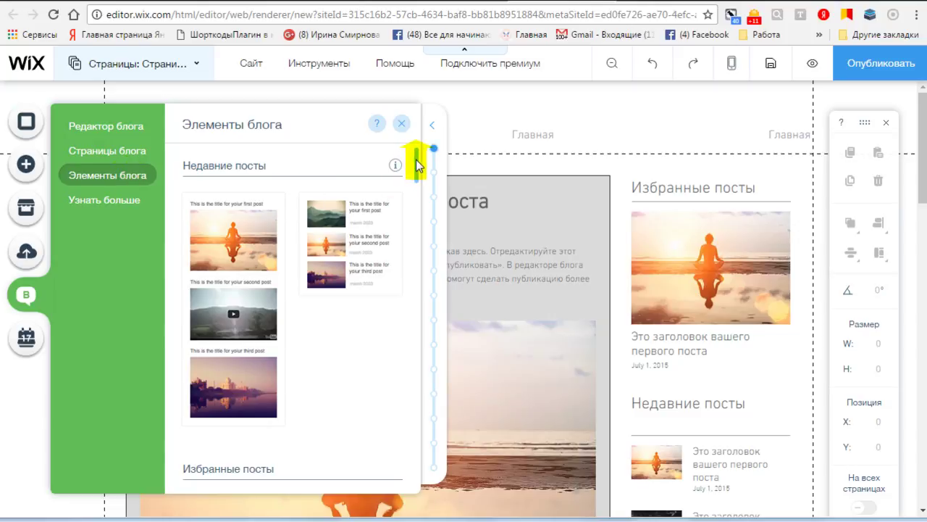
scroll(417, 165, down, 1)
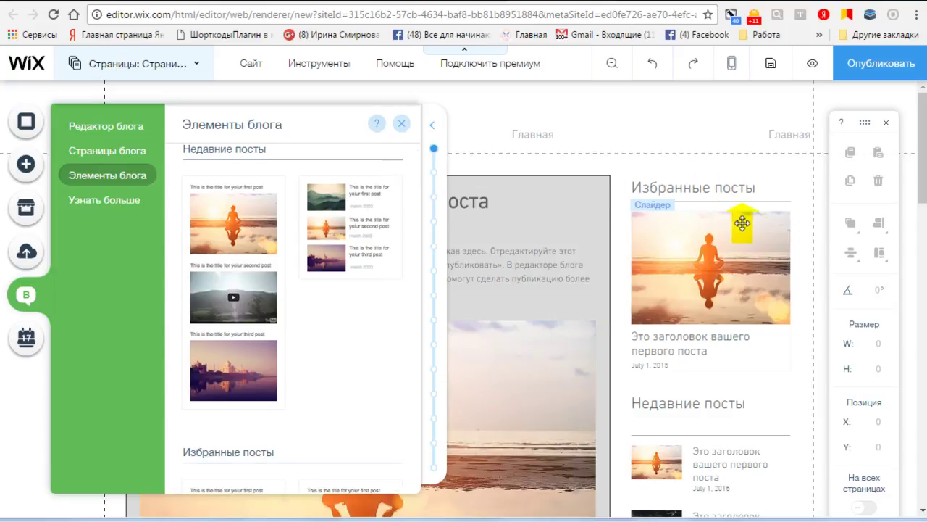
scroll(750, 229, down, 1)
scroll(751, 230, down, 2)
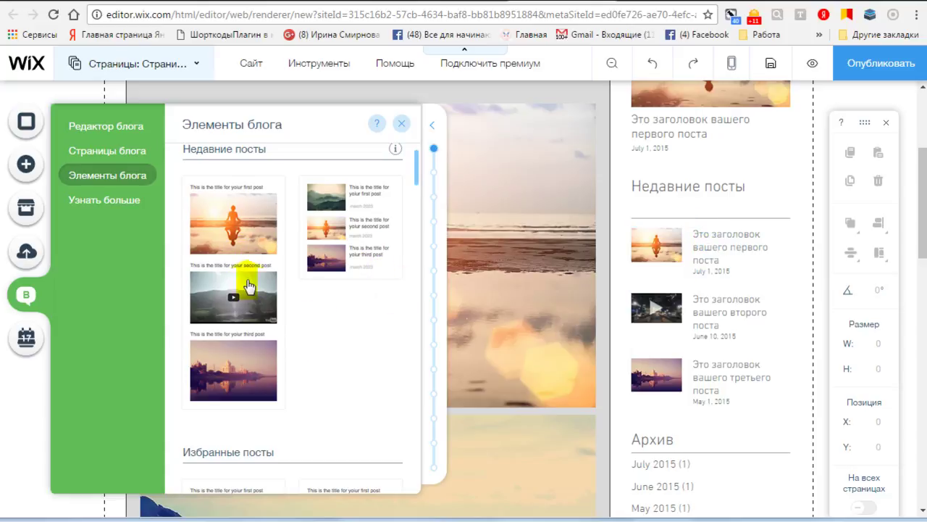
scroll(249, 286, down, 3)
drag(262, 251, 649, 231)
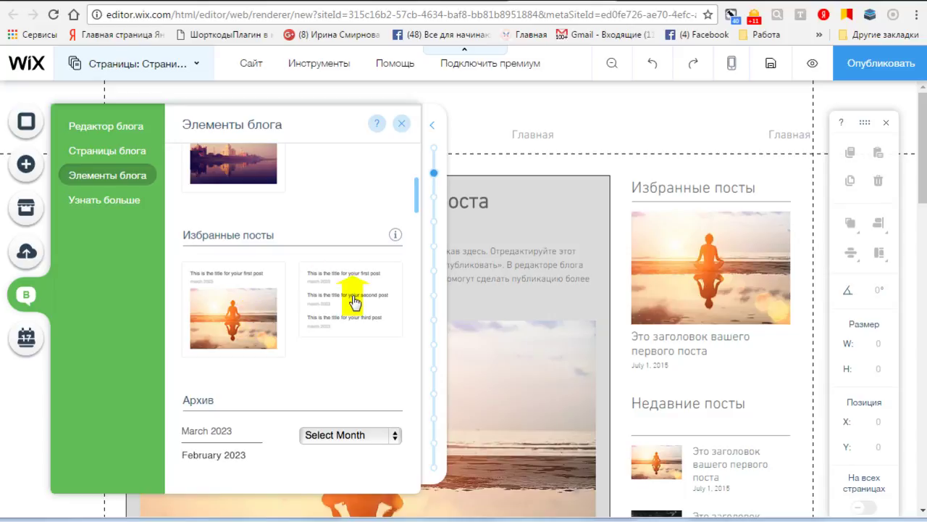
scroll(355, 297, down, 5)
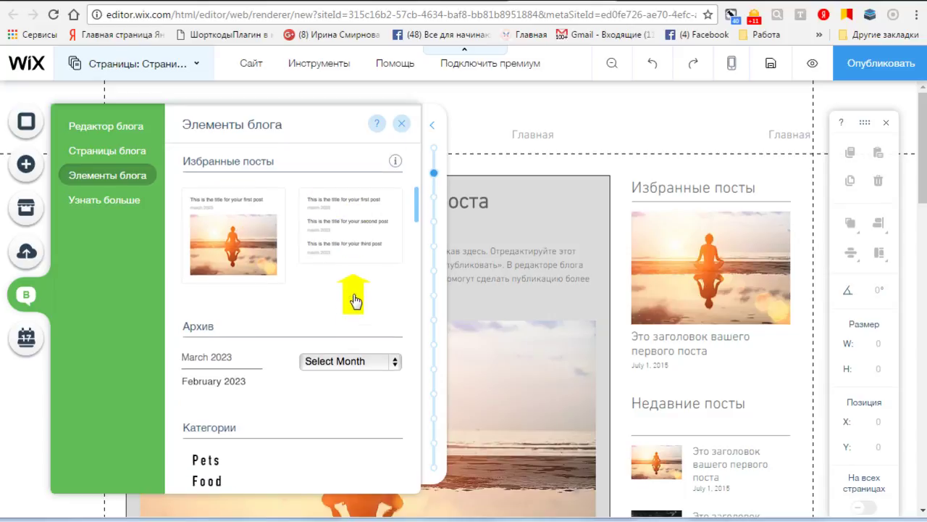
scroll(353, 284, down, 2)
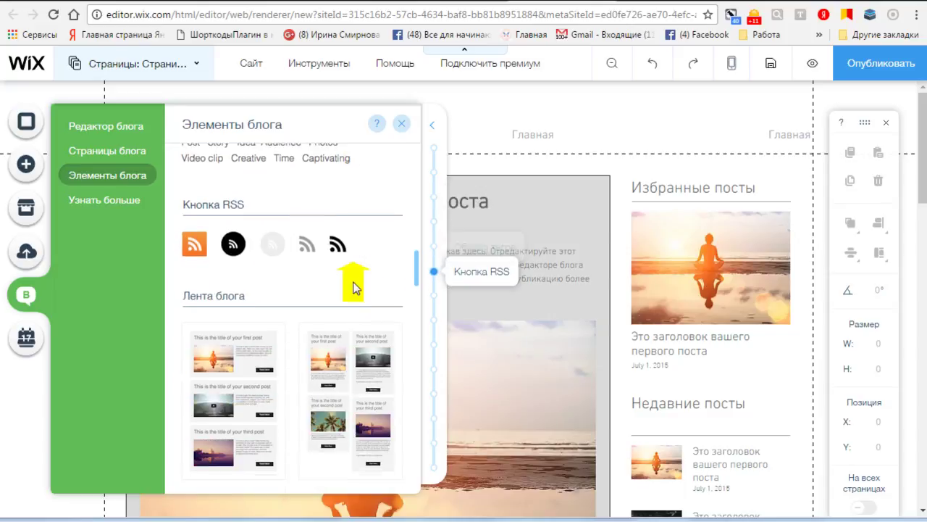
scroll(673, 293, down, 4)
scroll(674, 294, down, 4)
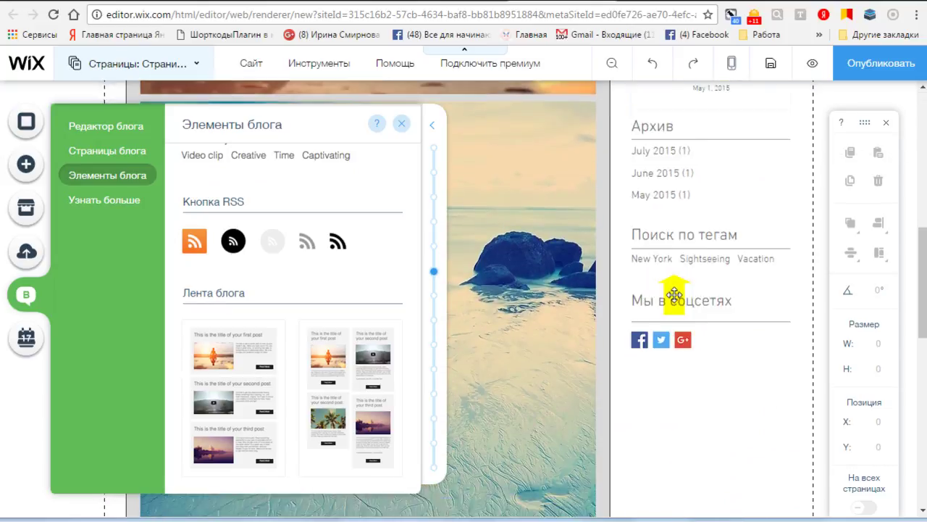
drag(192, 246, 715, 300)
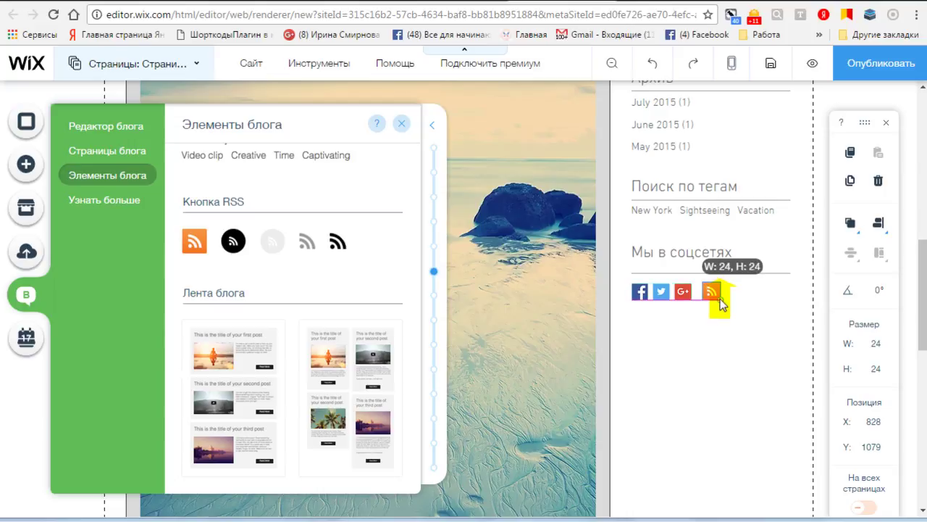
click(688, 390)
Examine the remaining blog elements, from Лента блога and Слайдер through post galleries, lists and comments to the suggested apps.
scroll(352, 203, down, 5)
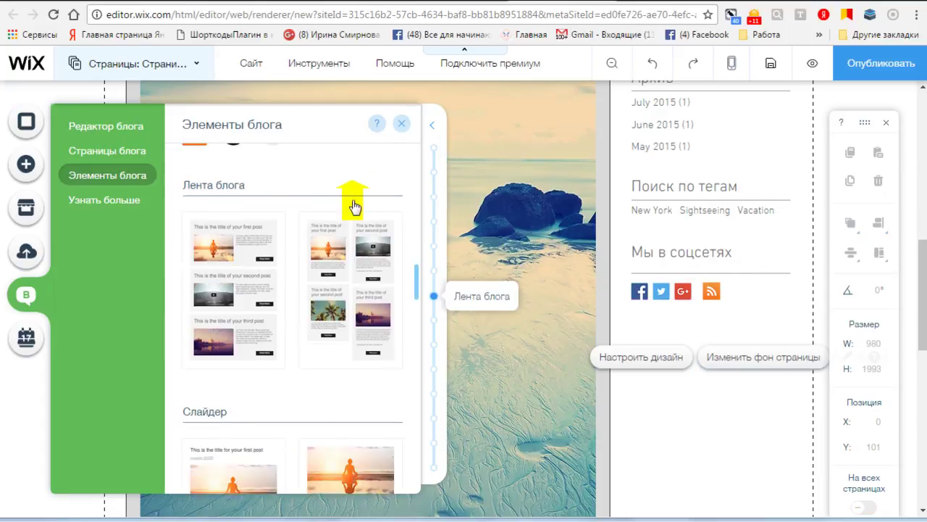
scroll(352, 205, up, 3)
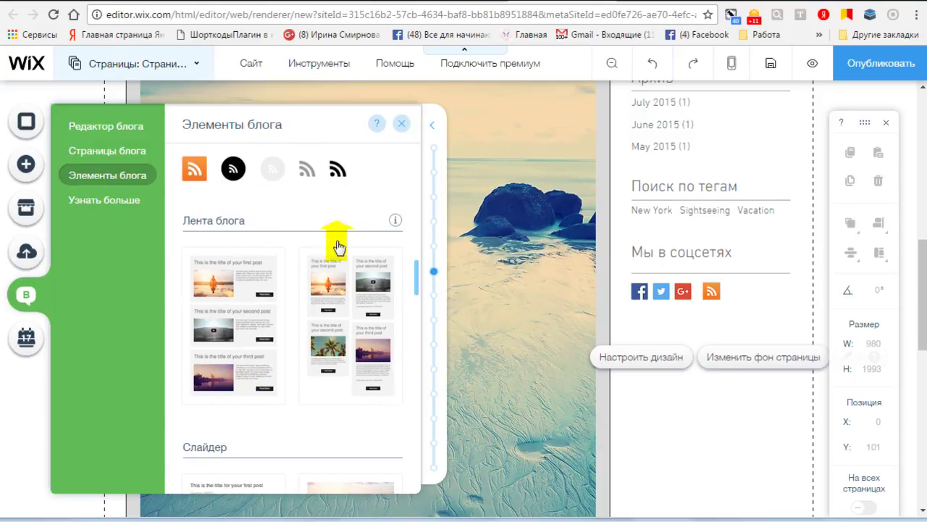
scroll(341, 281, down, 3)
scroll(340, 281, down, 3)
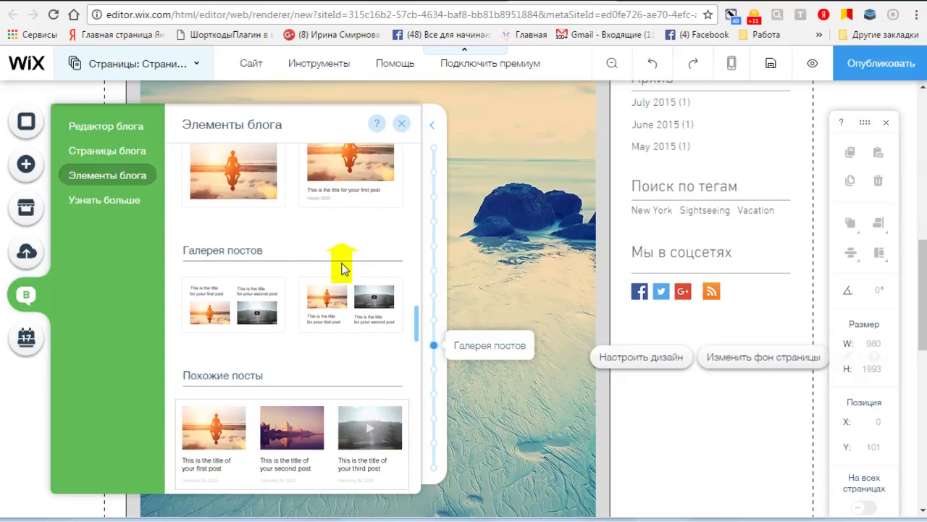
scroll(342, 268, up, 1)
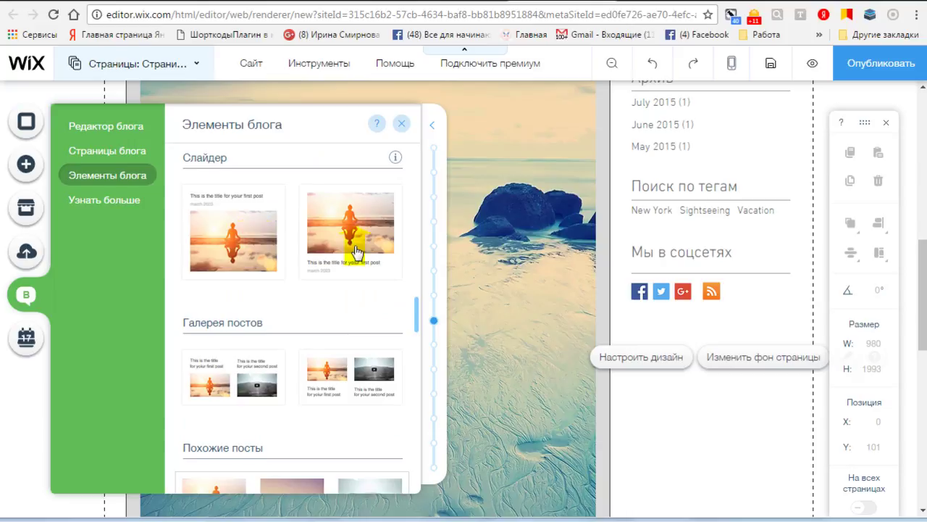
scroll(355, 248, down, 3)
scroll(355, 250, down, 1)
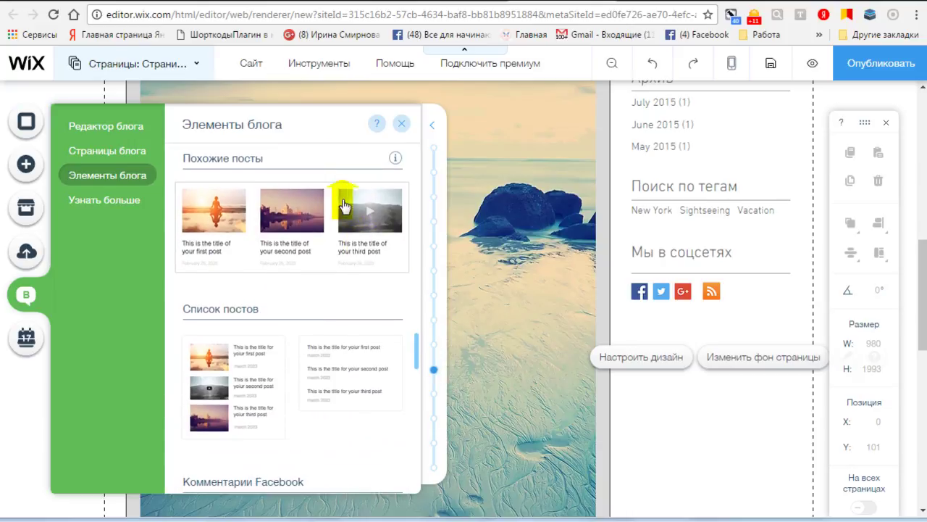
scroll(366, 246, down, 2)
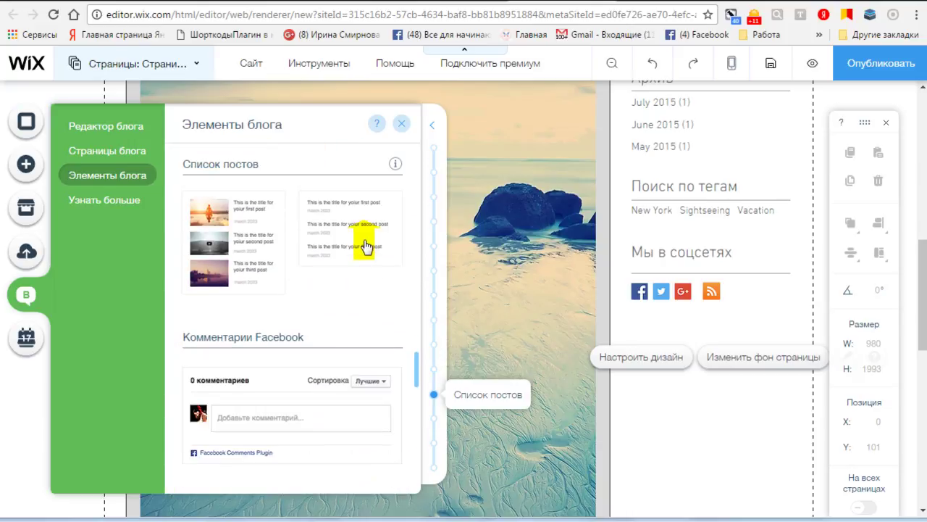
scroll(325, 250, down, 4)
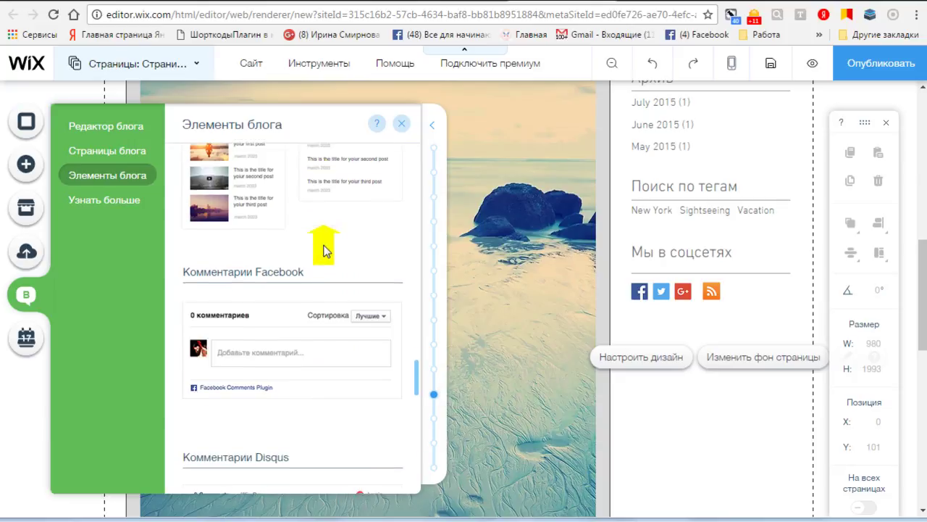
scroll(325, 250, down, 6)
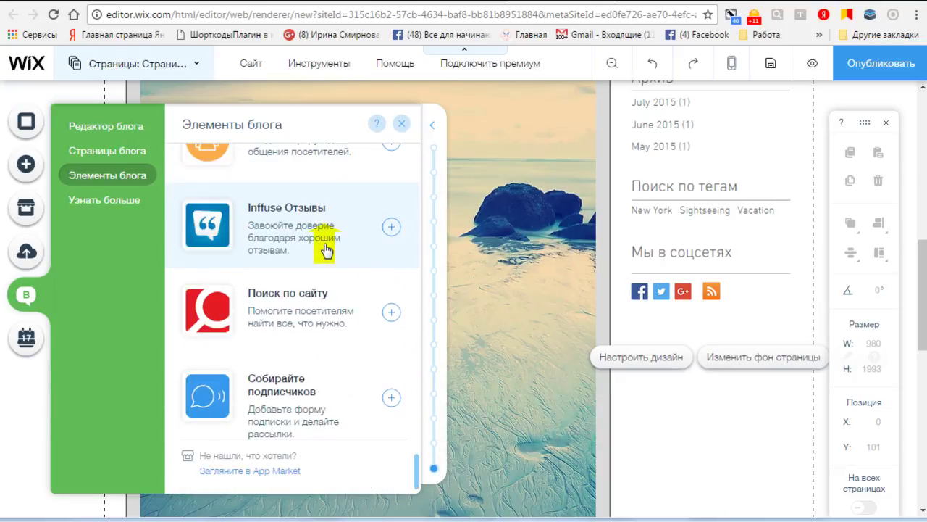
scroll(326, 250, up, 1)
scroll(326, 249, down, 1)
scroll(326, 250, up, 15)
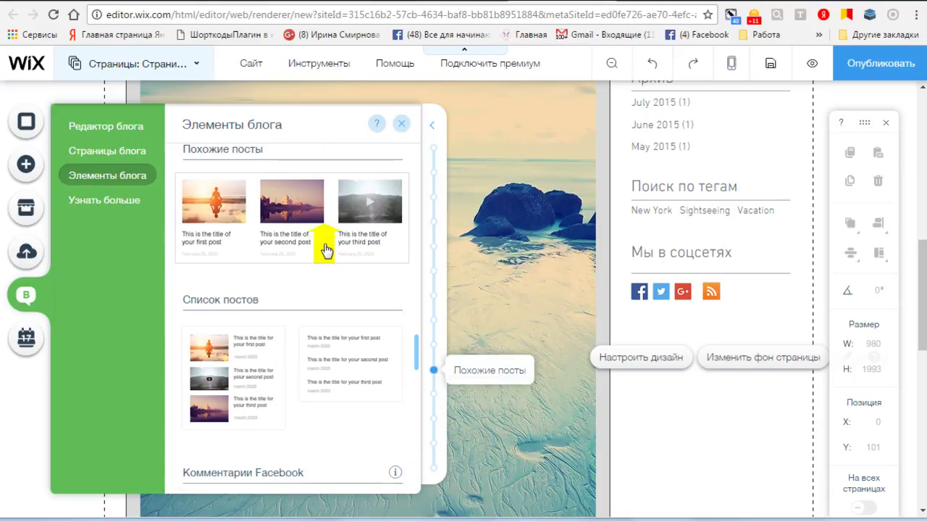
scroll(325, 250, up, 10)
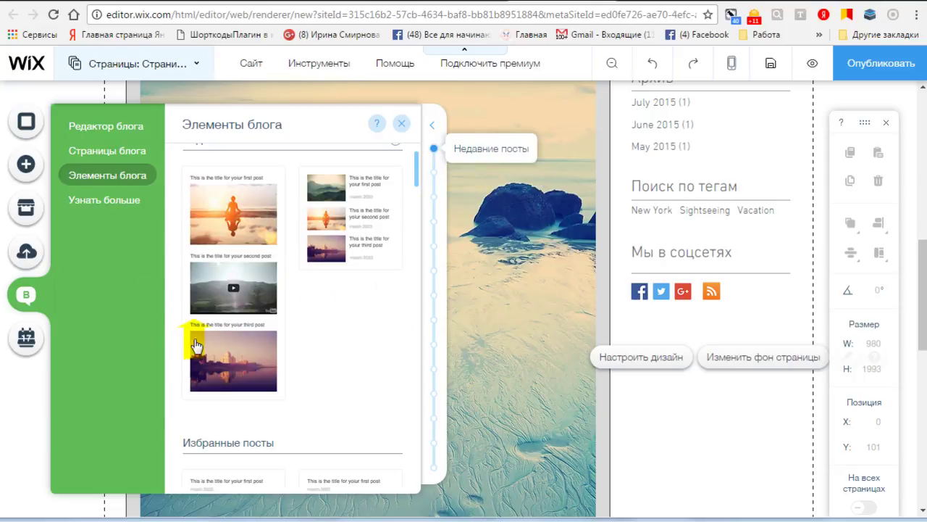
Look through the Блог Wix help article in the blog's learning resources, then close the help and blog windows.
click(124, 207)
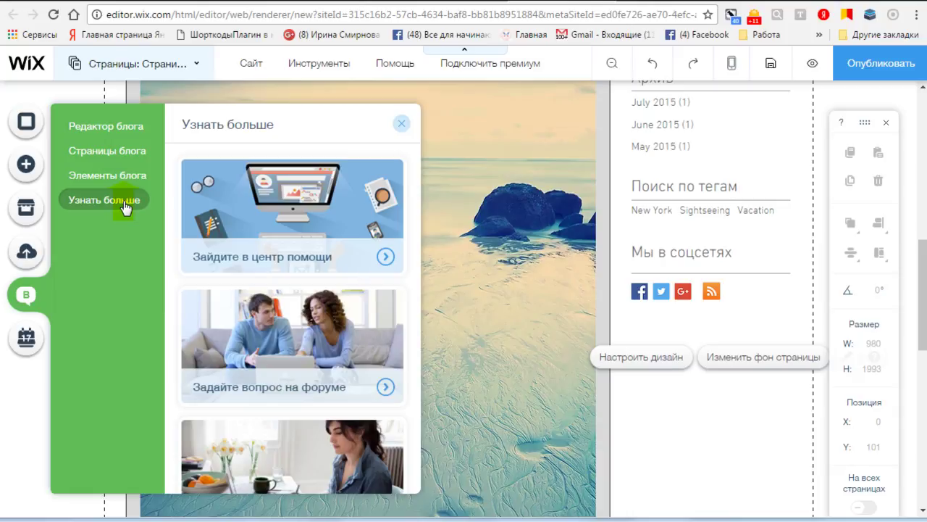
click(290, 223)
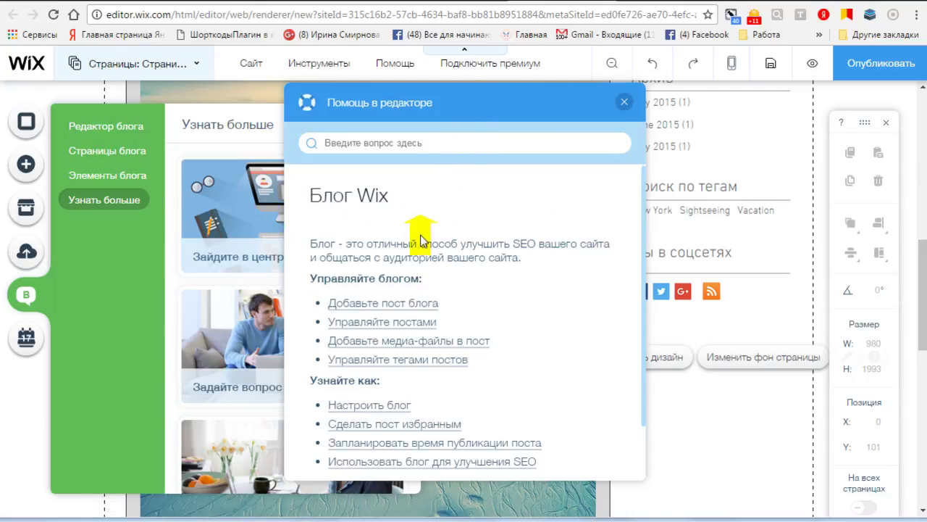
scroll(420, 233, down, 1)
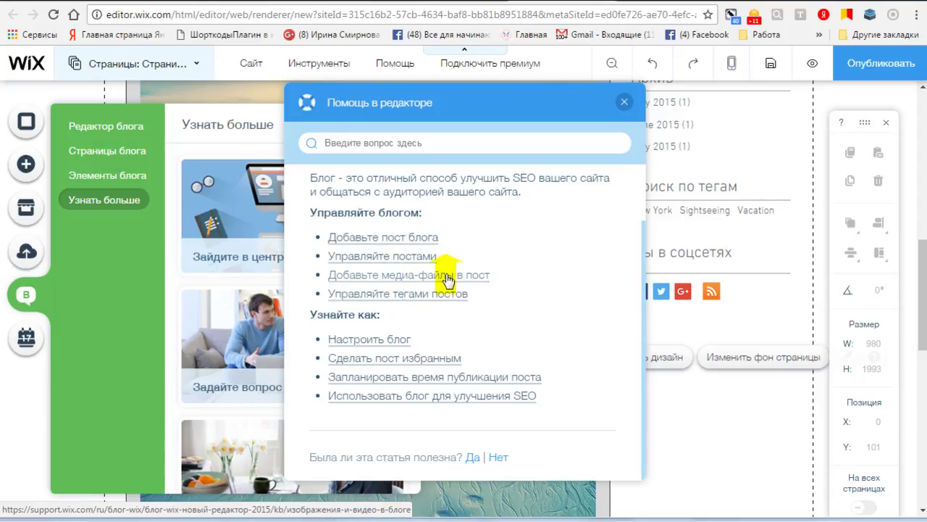
click(625, 103)
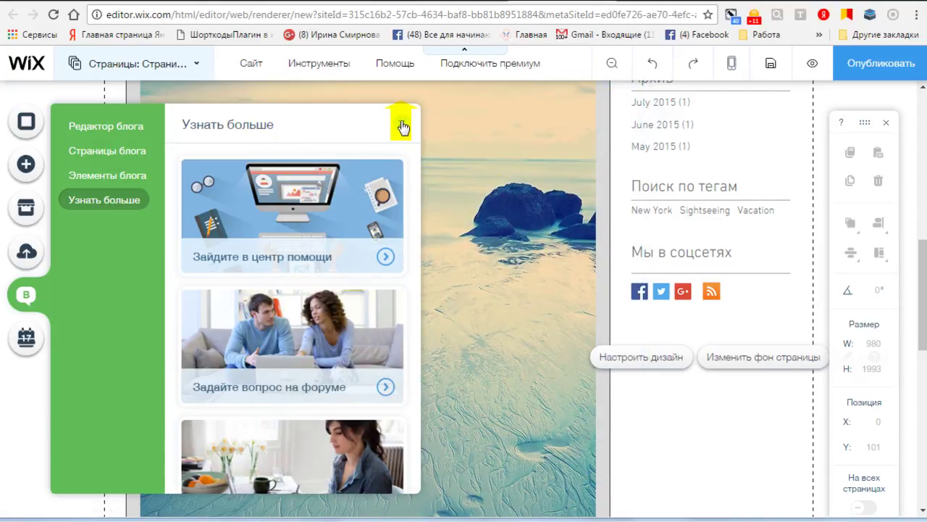
click(403, 128)
Set the post page's background to the beige pattern with gold dots from the suggested backgrounds.
scroll(540, 341, up, 6)
scroll(544, 335, up, 1)
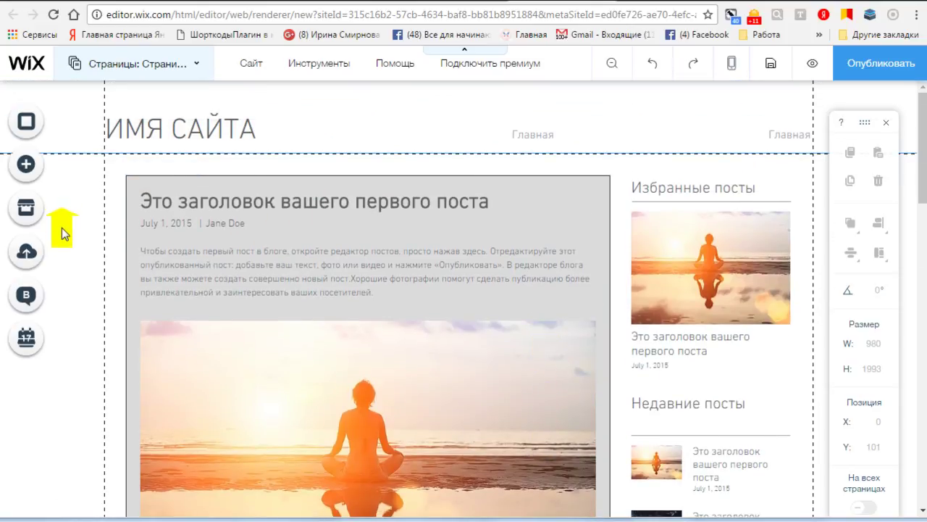
click(25, 127)
scroll(258, 183, down, 1)
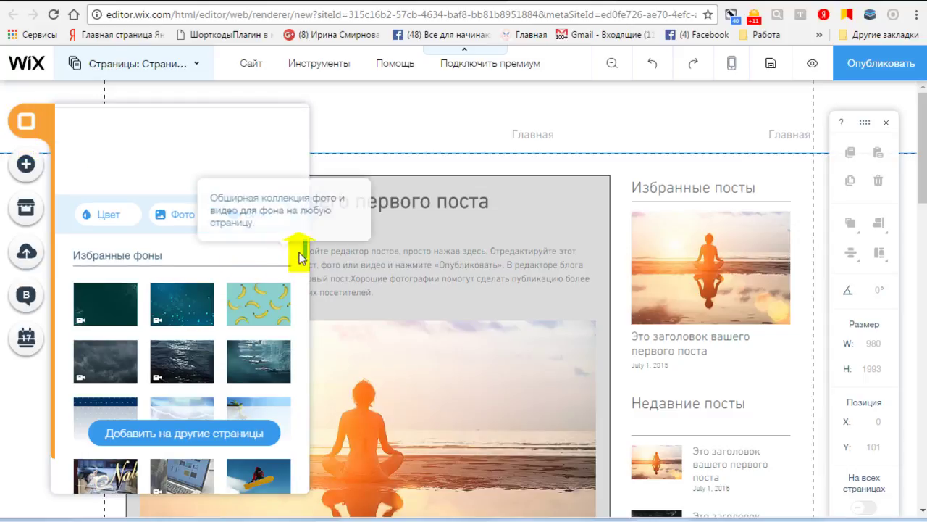
drag(307, 253, 308, 355)
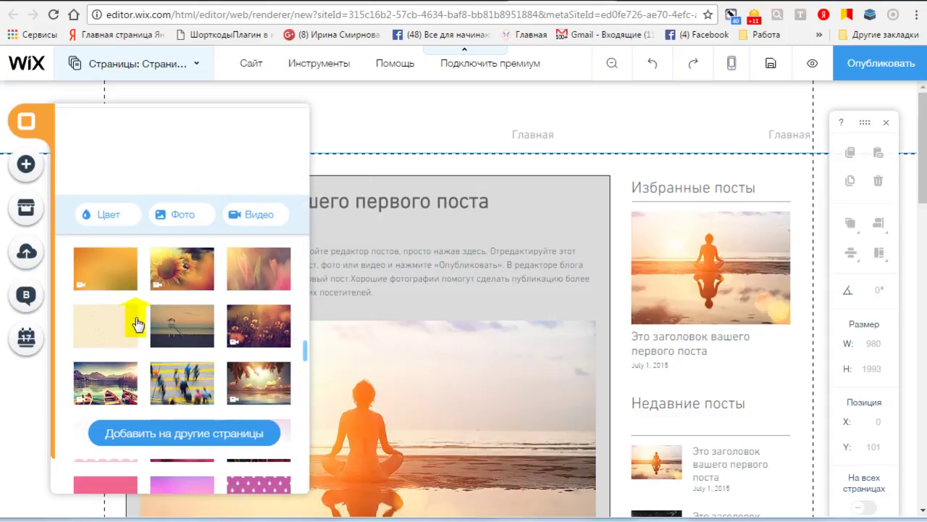
mouse_move(107, 326)
click(126, 343)
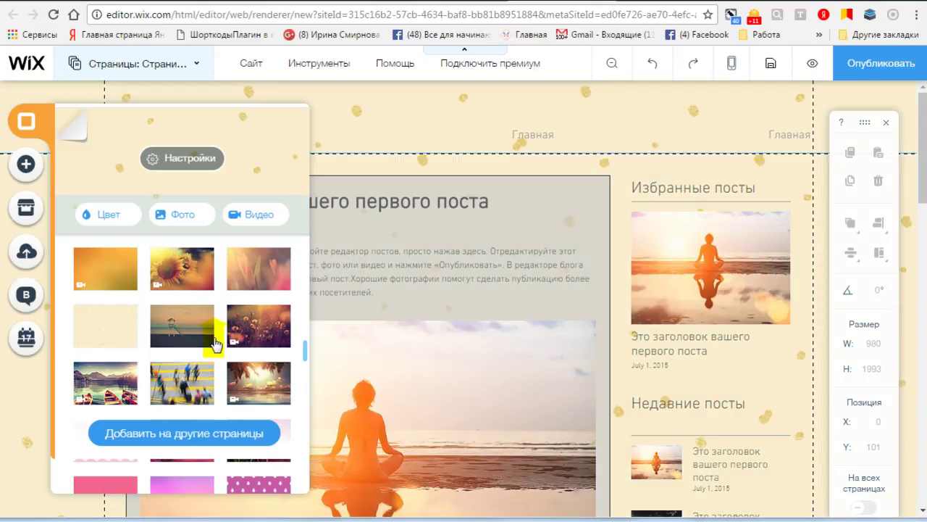
Check the options for adding this background to other pages, including Все страницы, and close the background settings.
scroll(533, 274, down, 3)
scroll(529, 268, up, 3)
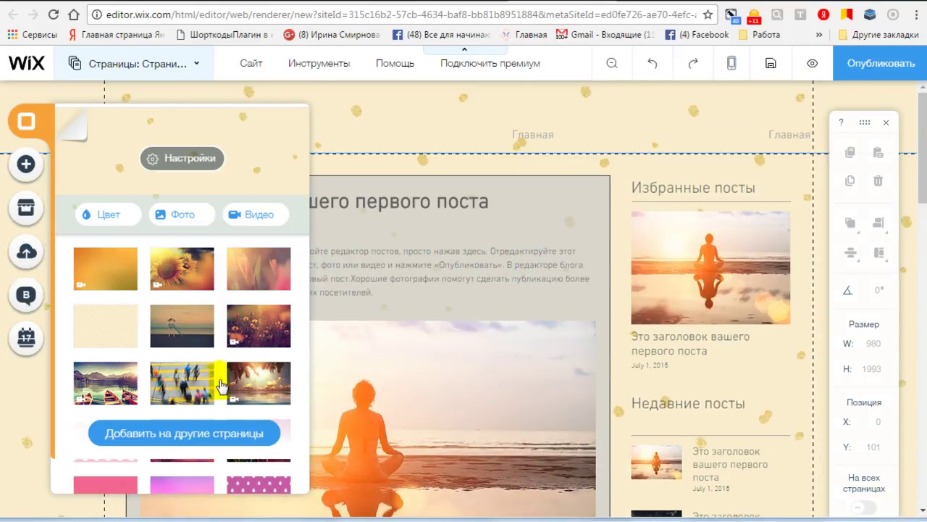
click(182, 432)
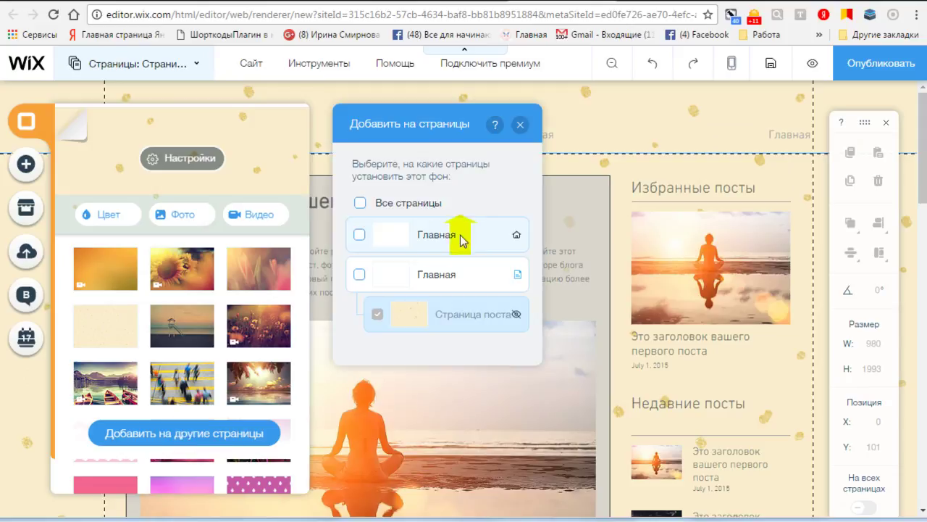
click(407, 203)
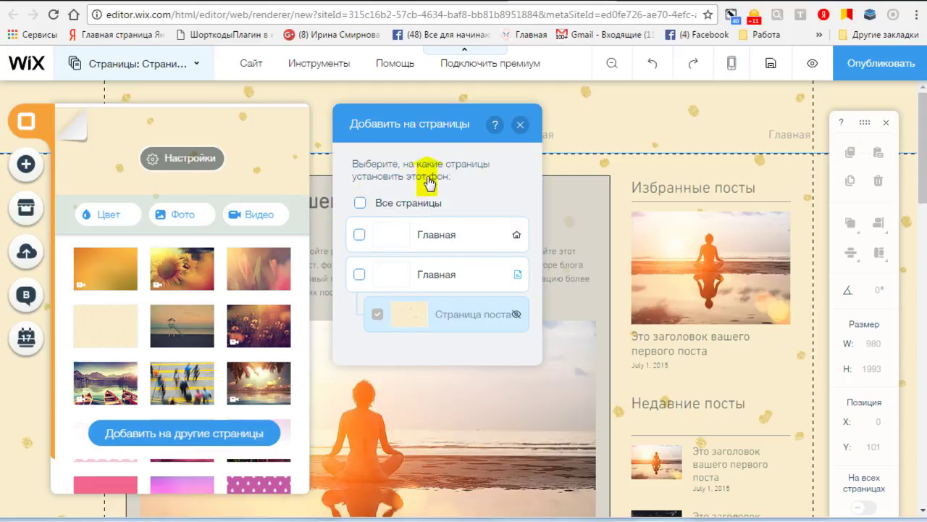
click(319, 185)
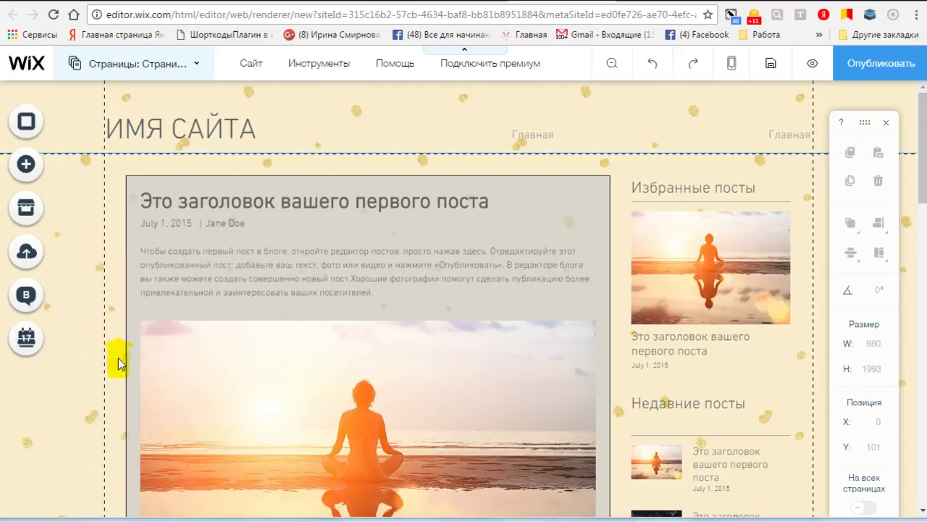
Look over the post page with its new background down to the Мы в соцсетях icons and back.
scroll(623, 273, down, 4)
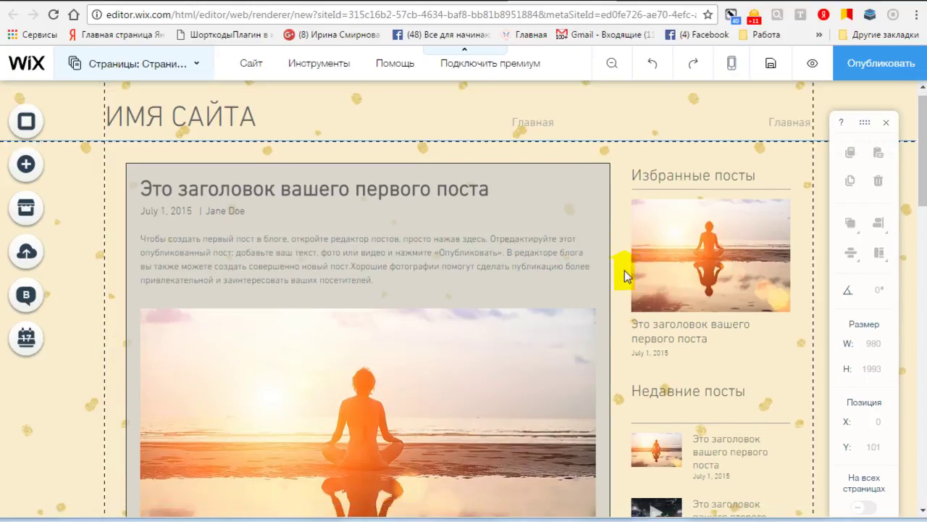
scroll(613, 272, down, 4)
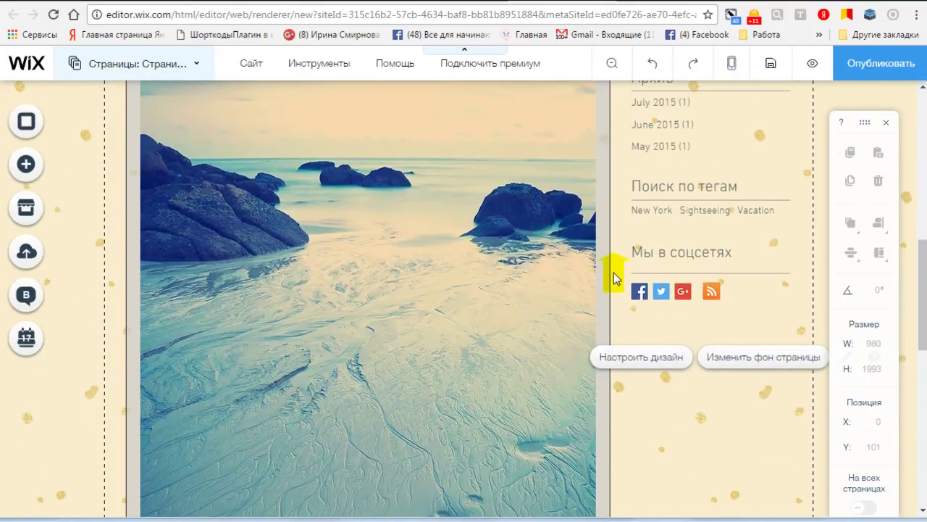
scroll(613, 275, up, 1)
scroll(614, 278, up, 5)
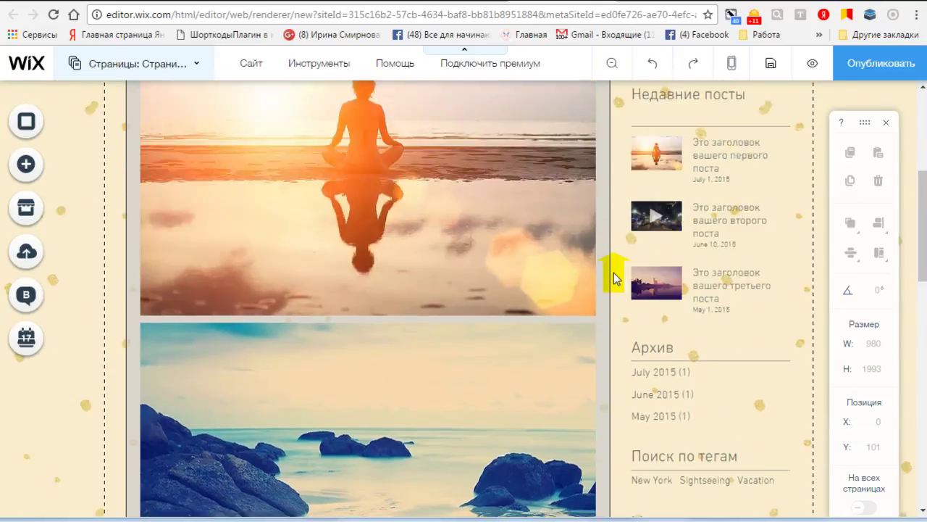
scroll(614, 277, up, 2)
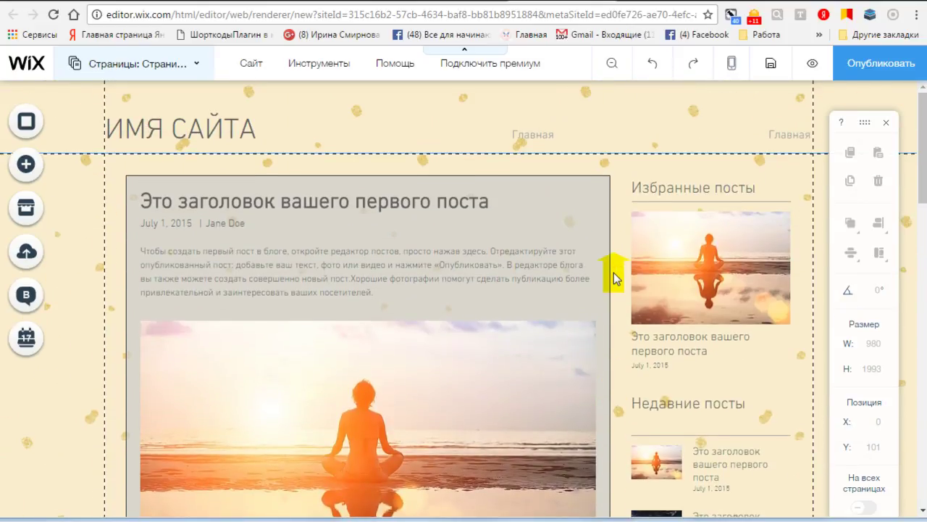
Open the blog editor from the page's post block to write a new post.
click(337, 203)
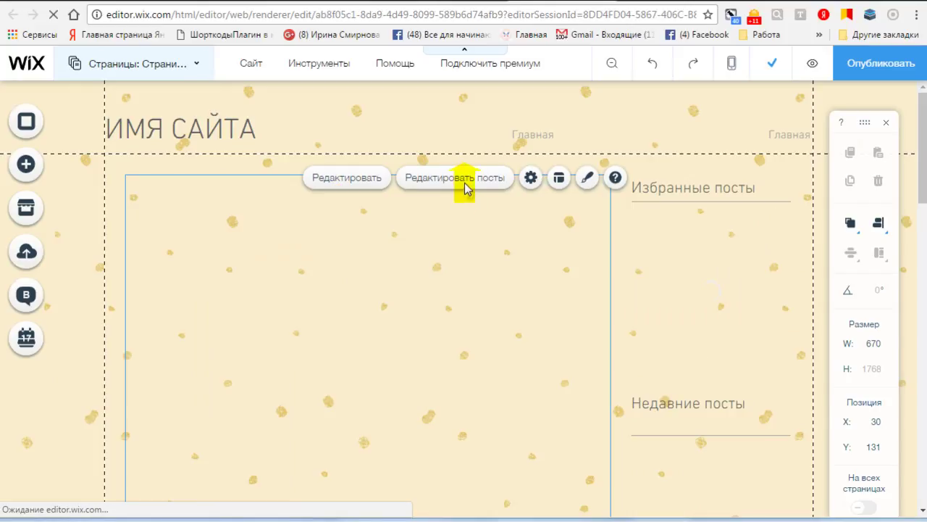
click(464, 179)
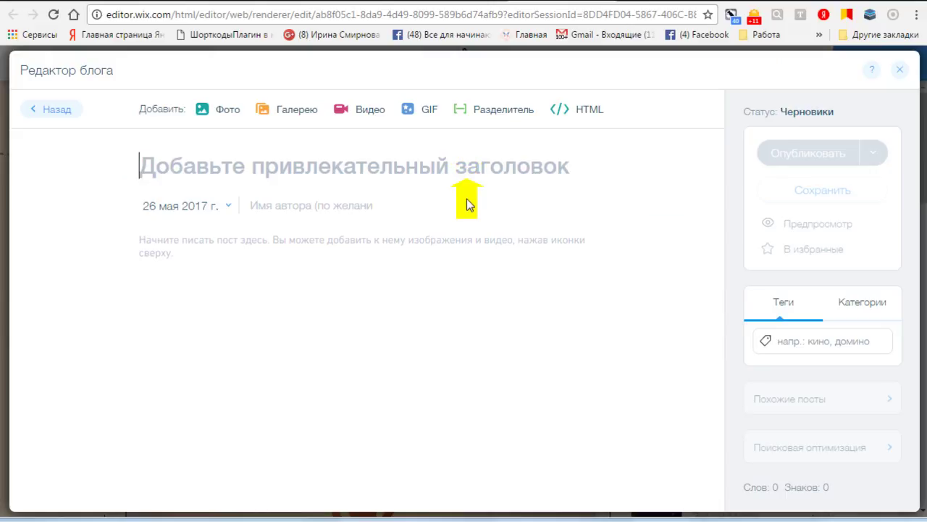
text(Ntcn)
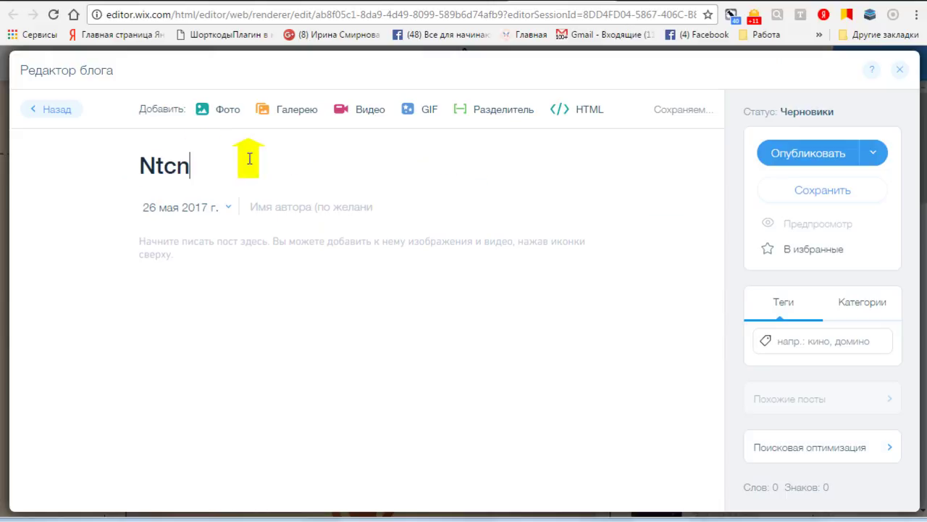
key(BackSpace)
key(BackSpace)
key(BackSpace)
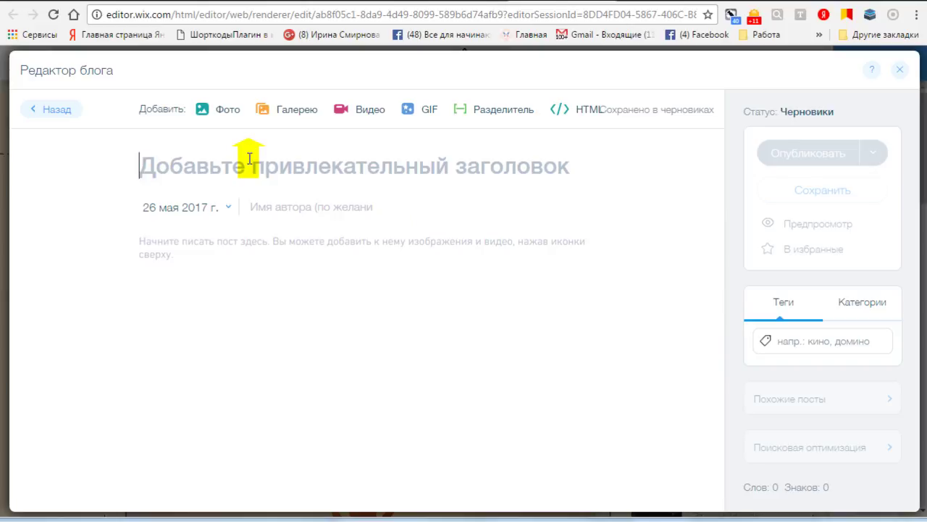
Title the post Тестовый and check its publication date calendar without changing the date.
text(Тес)
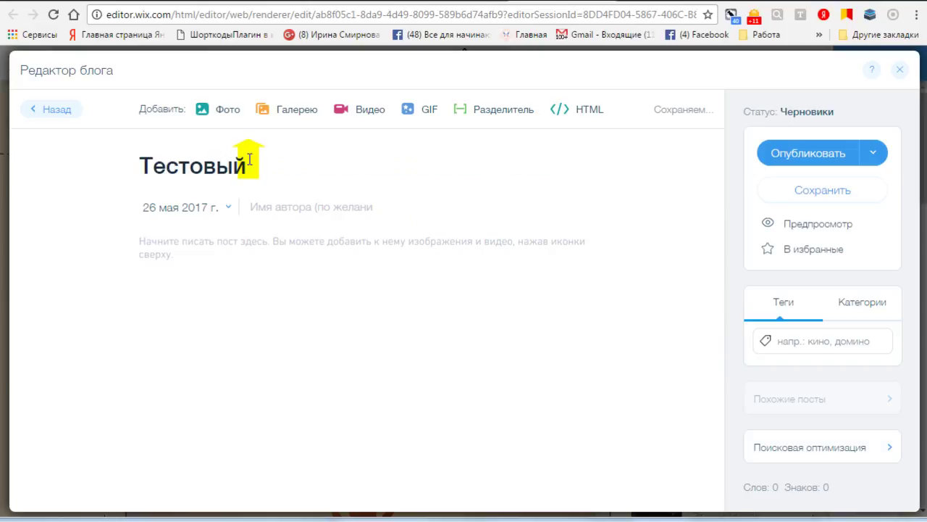
text(товый)
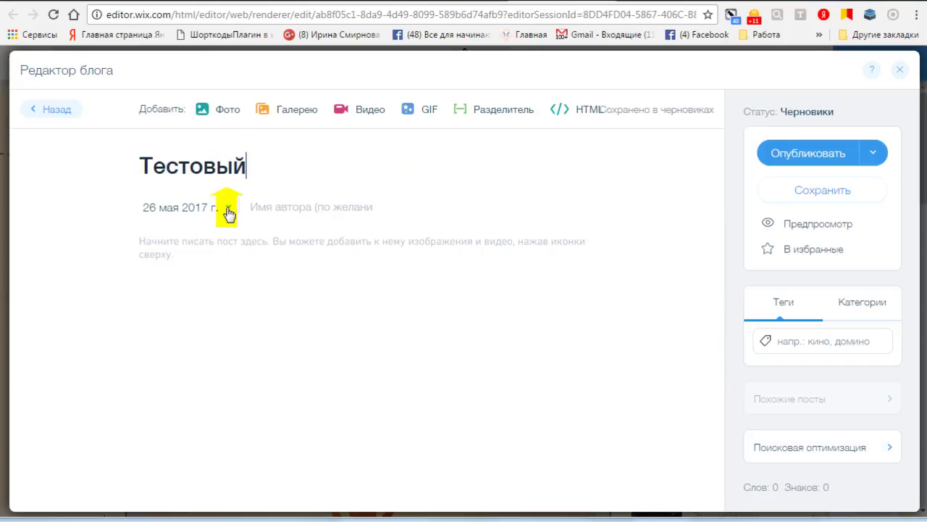
click(228, 208)
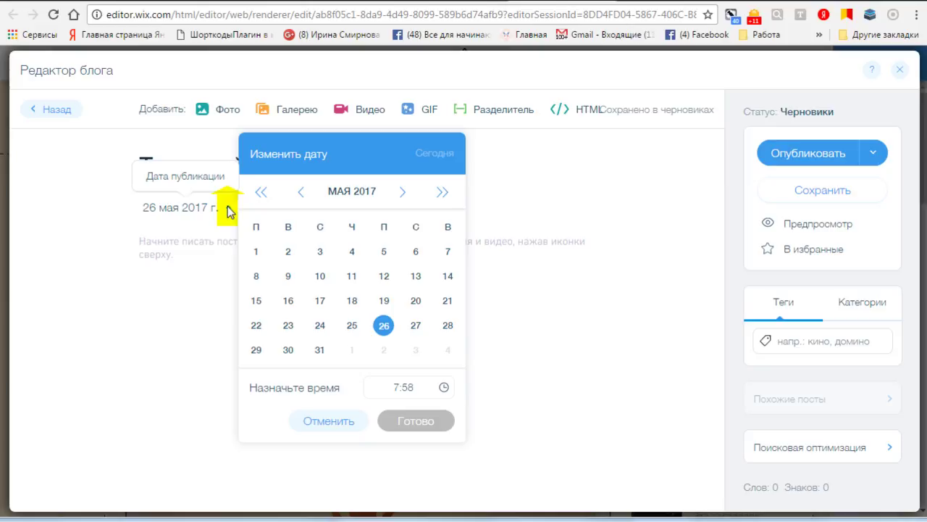
click(228, 211)
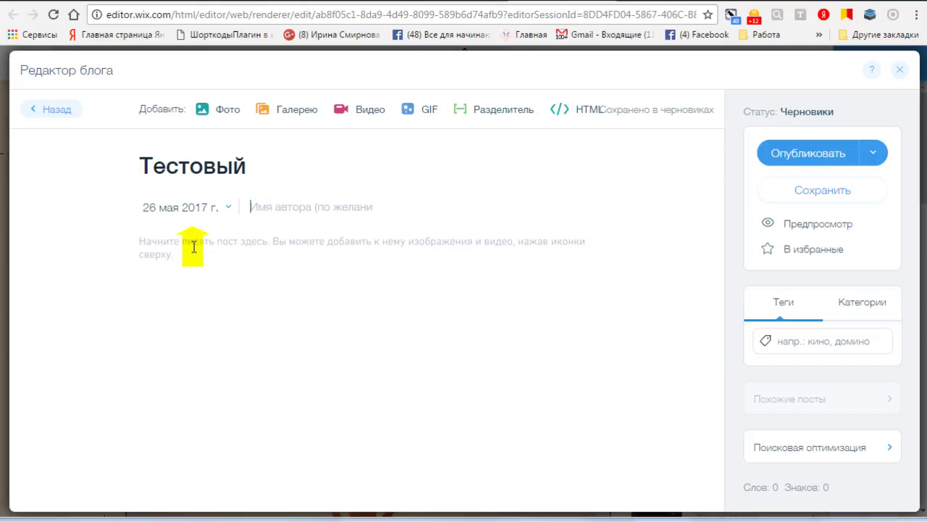
Insert the shopping bags on a keyboard photo from Мои изображения into the post body.
click(165, 245)
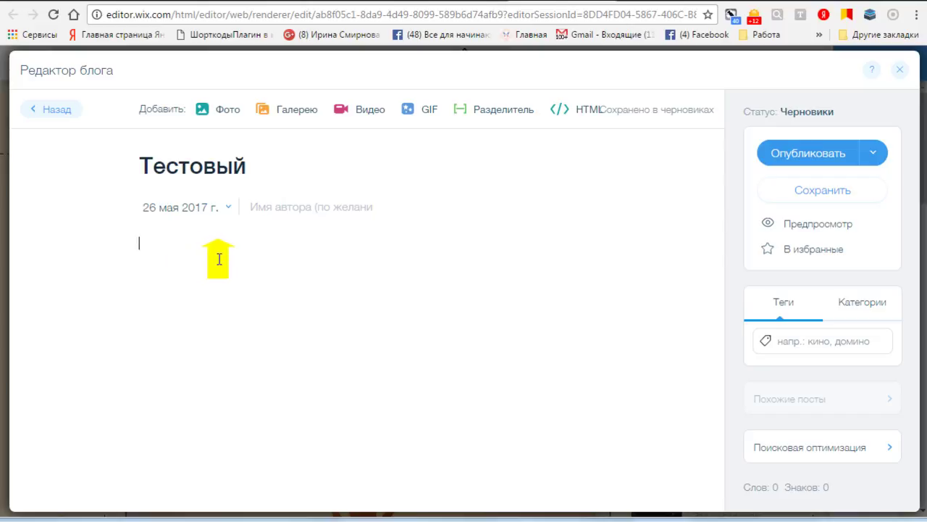
click(225, 112)
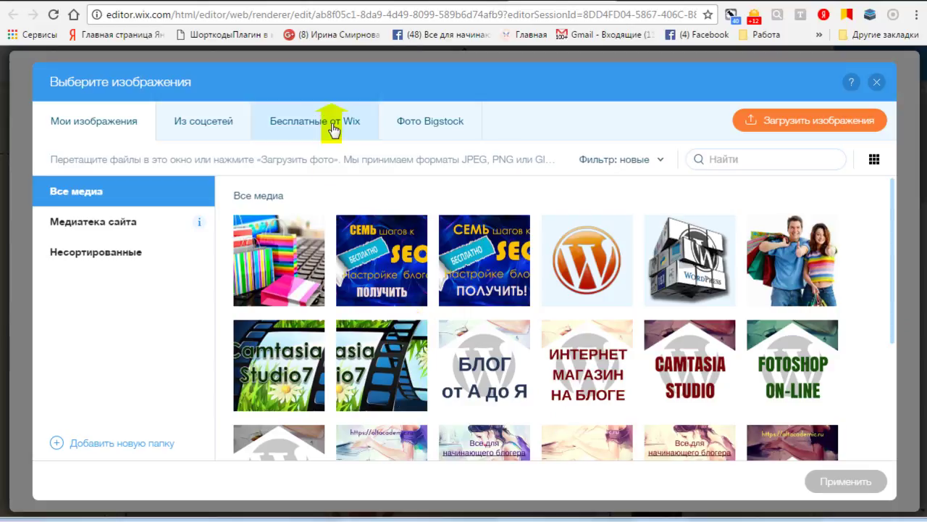
click(281, 266)
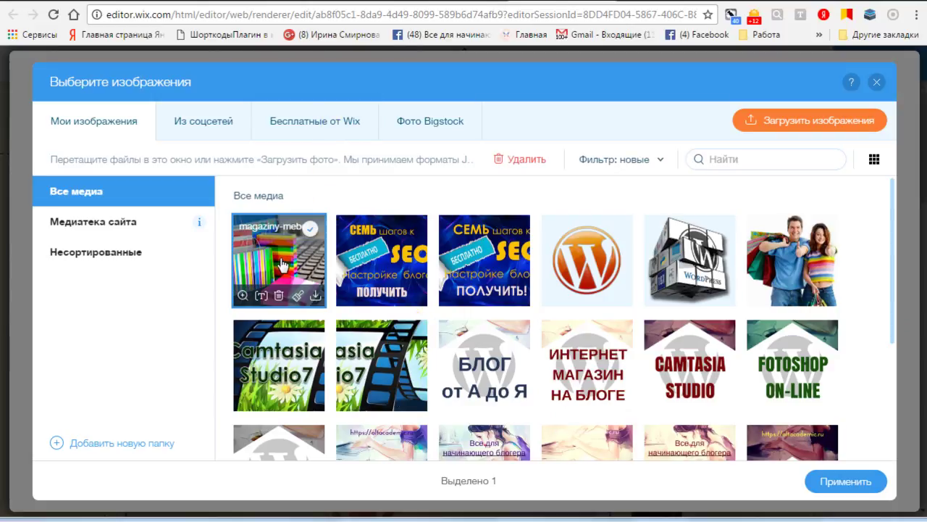
click(833, 483)
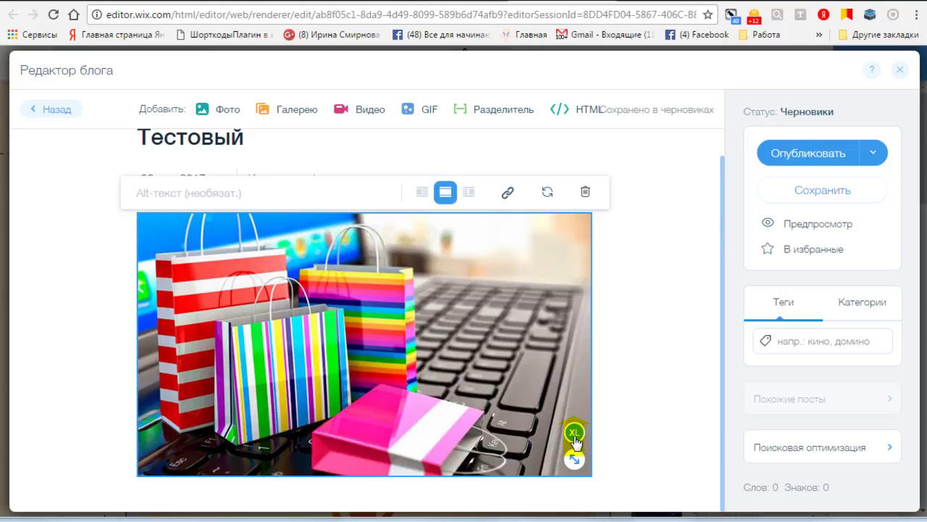
Try sizes S and L for the photo, shrink it to about size M, and align it left with text wrapping.
click(574, 435)
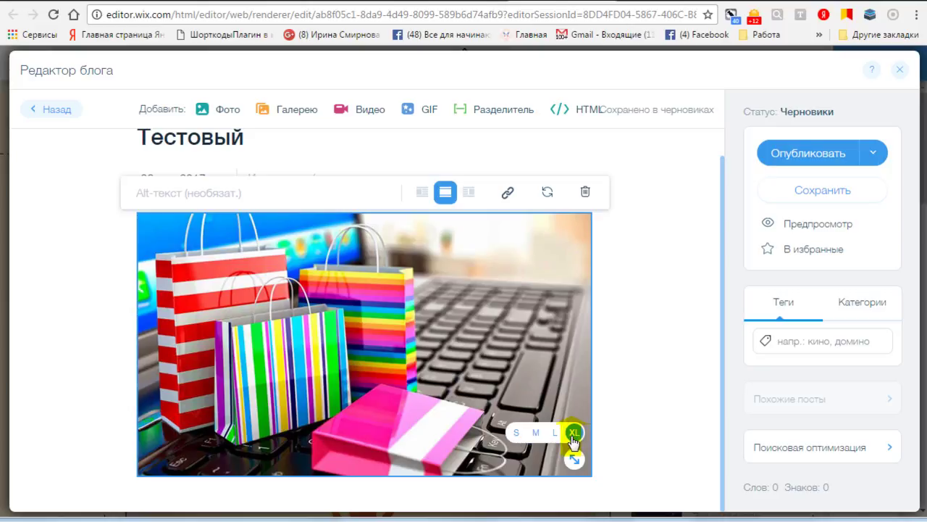
click(516, 433)
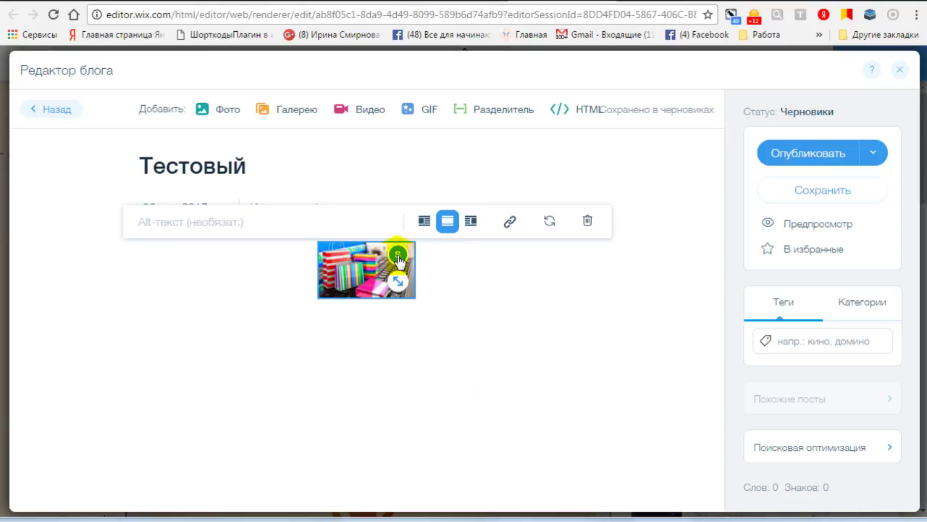
click(398, 256)
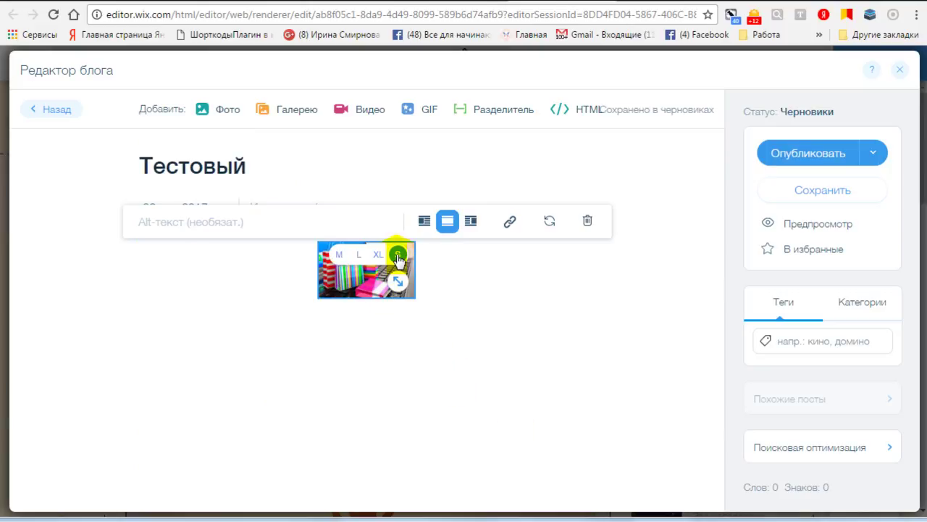
click(359, 256)
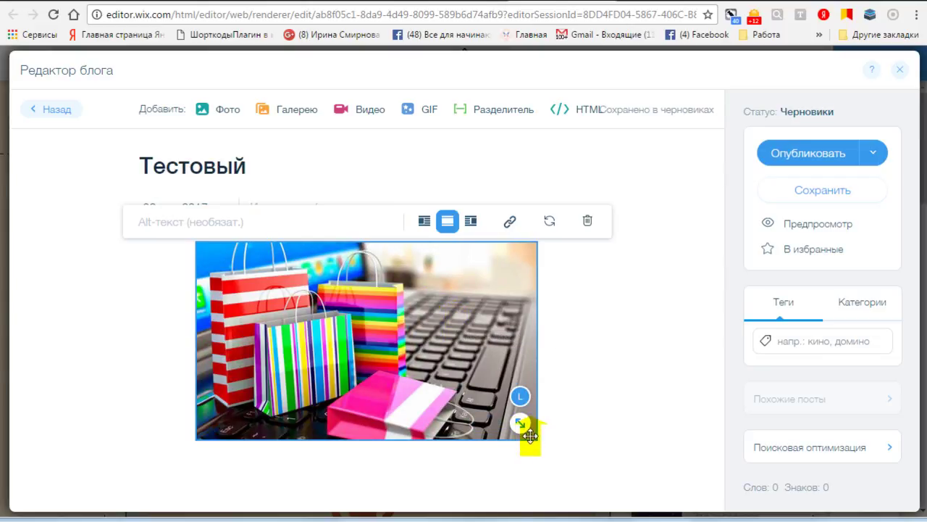
drag(520, 423, 480, 378)
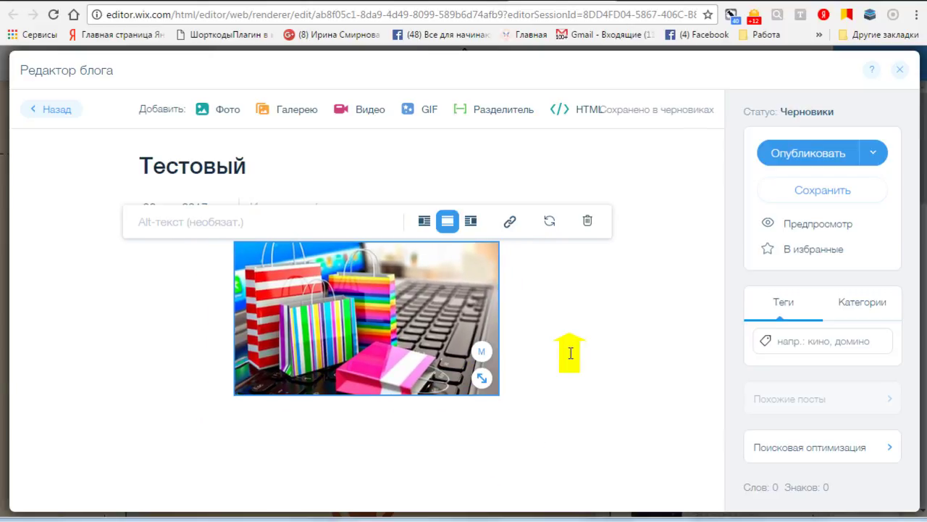
click(425, 223)
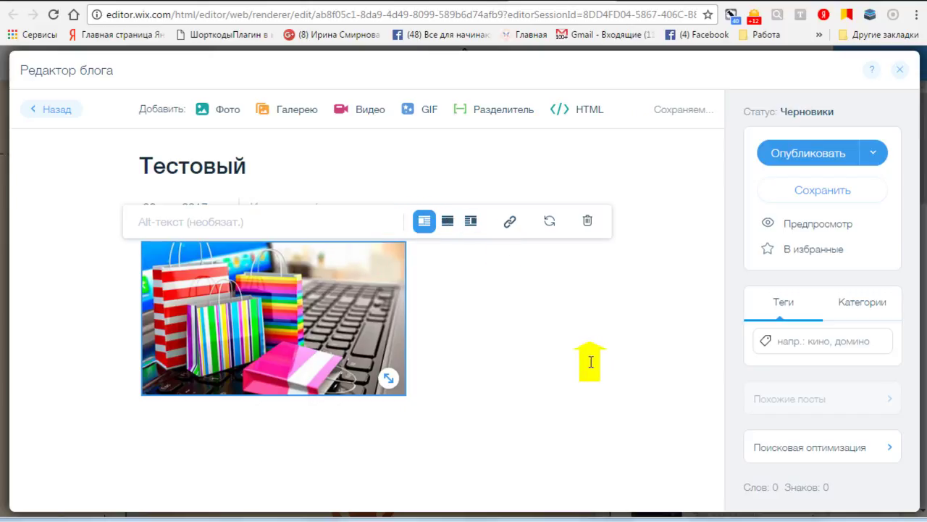
Copy the opening paragraphs of the irismirnoff.com/pochemu-sidet-vredno article and paste them beside the photo in the post.
click(432, 260)
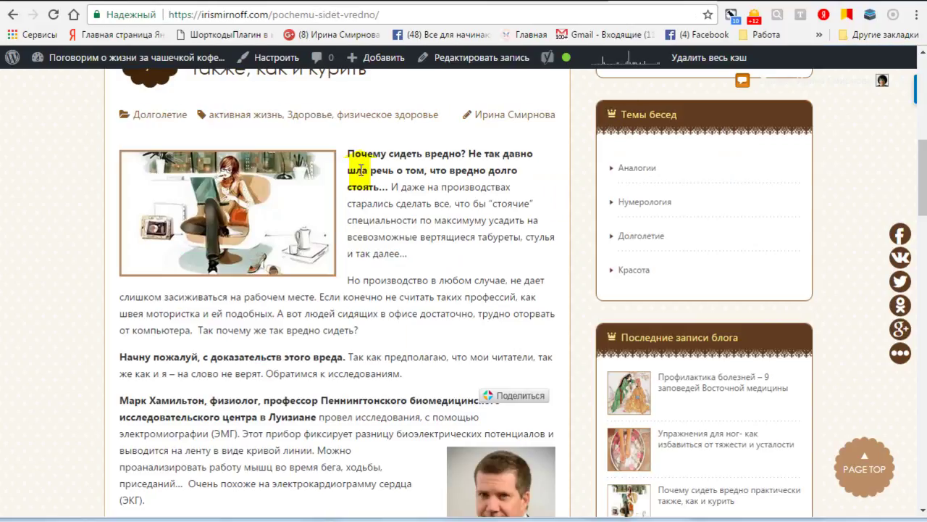
drag(347, 152, 480, 420)
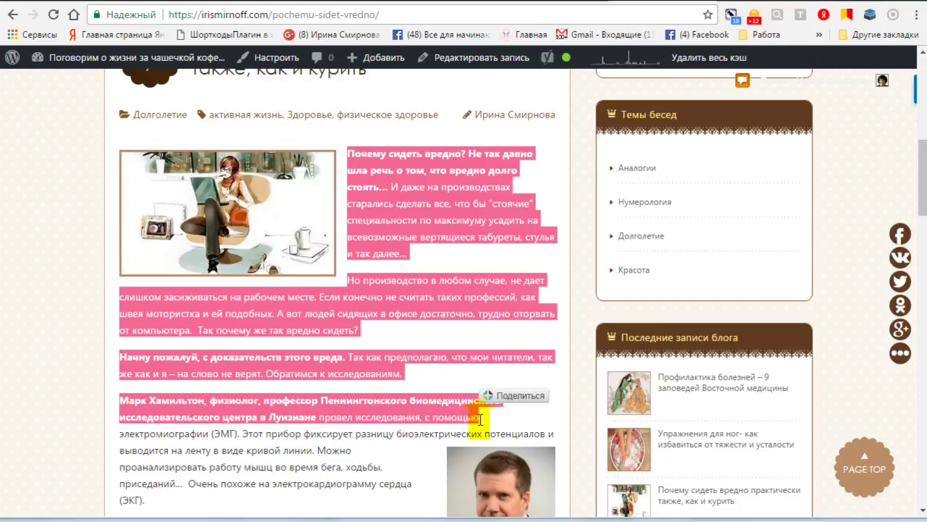
key(ctrl+c)
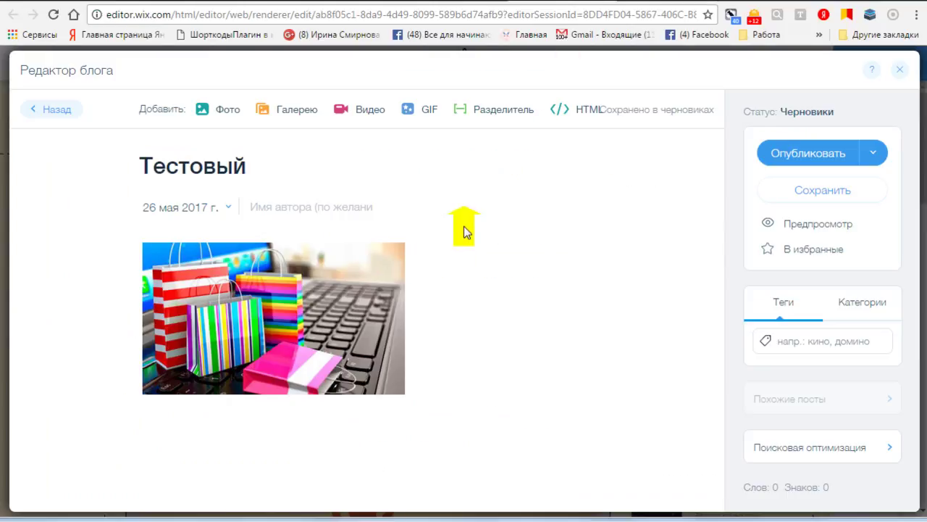
key(ctrl+v)
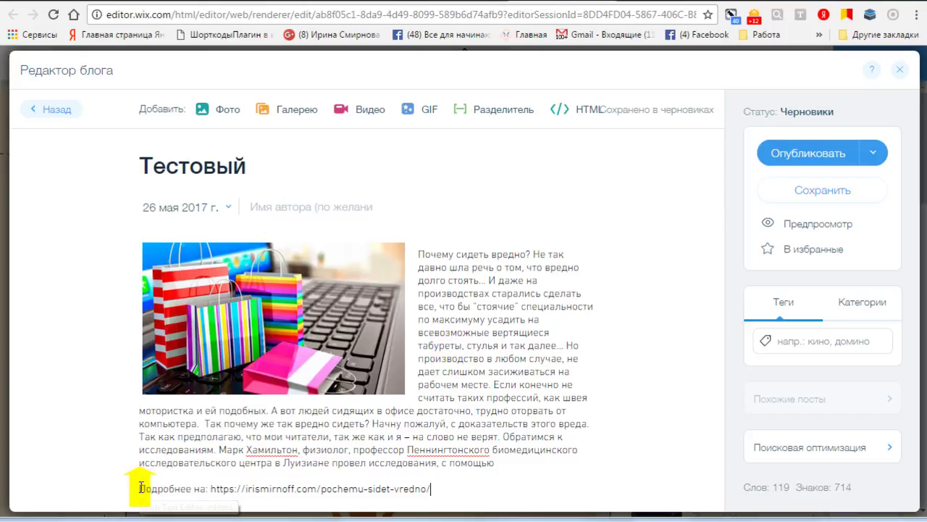
Delete the «Подробнее на» source-link line and make the opening text from «Почему сидеть вредно?» to «долго стоять...» bold.
drag(139, 491, 459, 509)
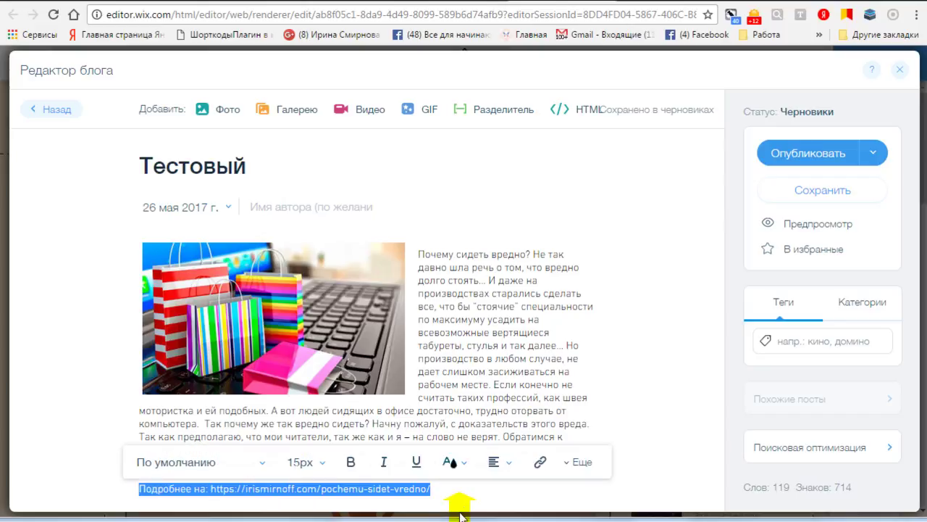
key(BackSpace)
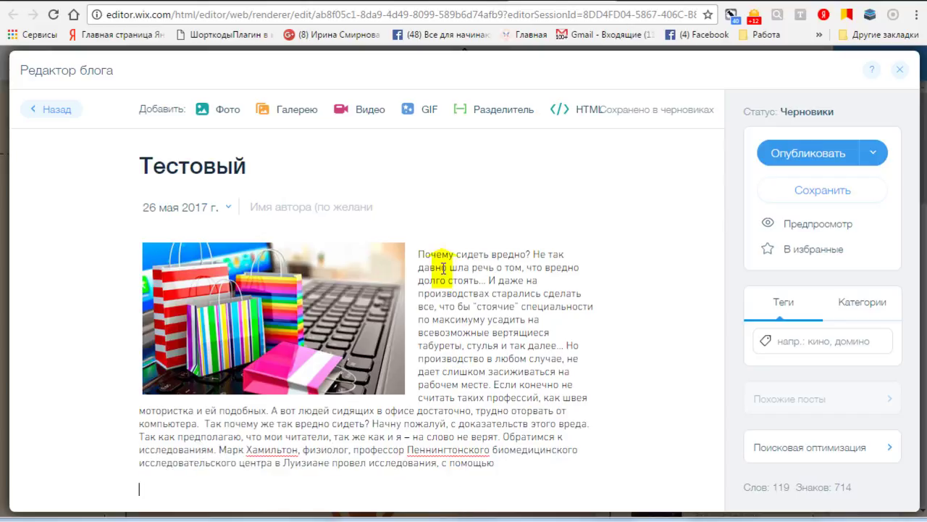
drag(418, 251, 487, 280)
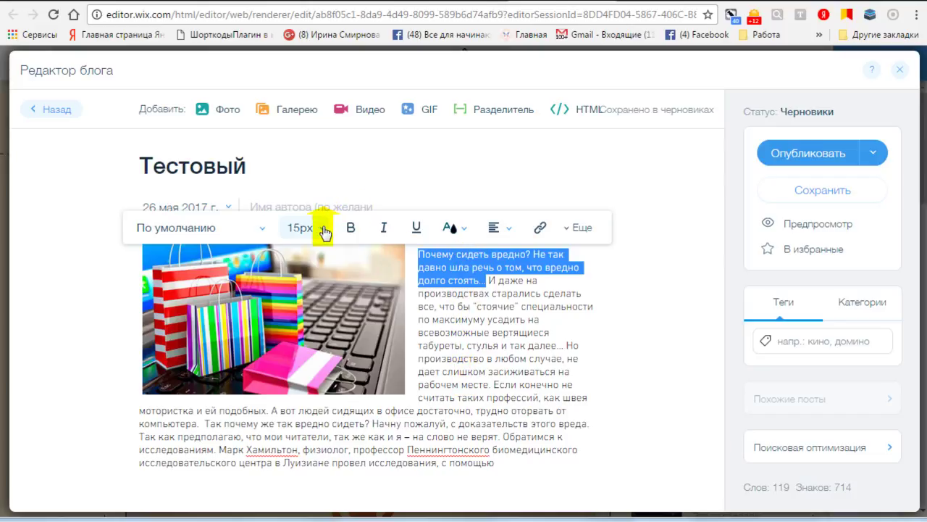
click(350, 231)
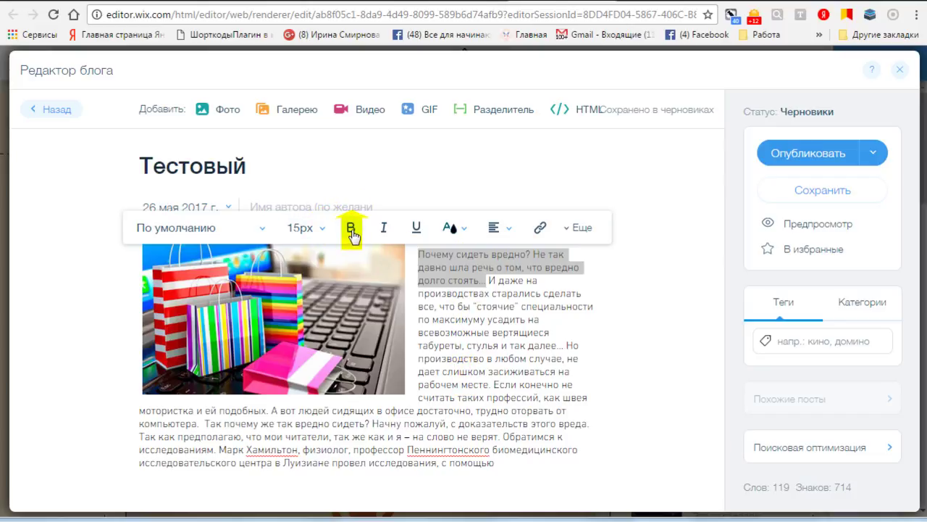
click(263, 231)
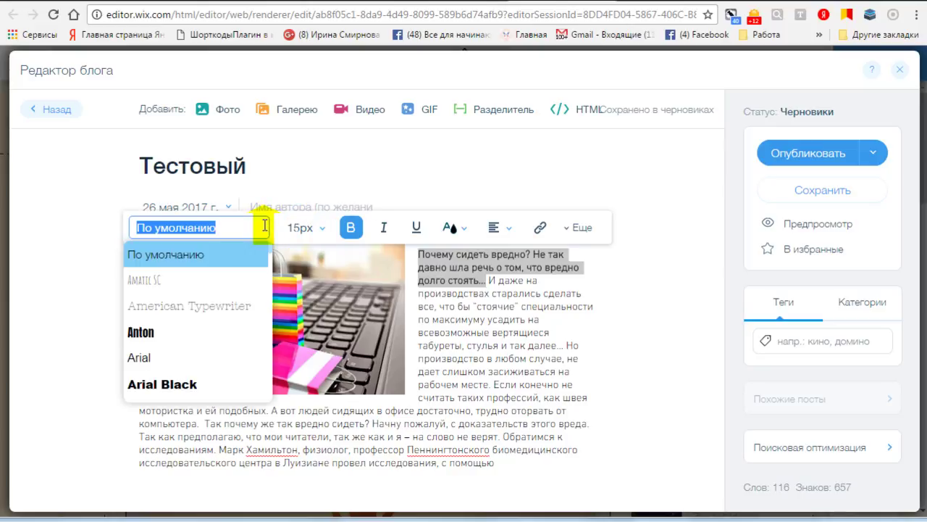
scroll(239, 296, down, 5)
scroll(240, 296, down, 5)
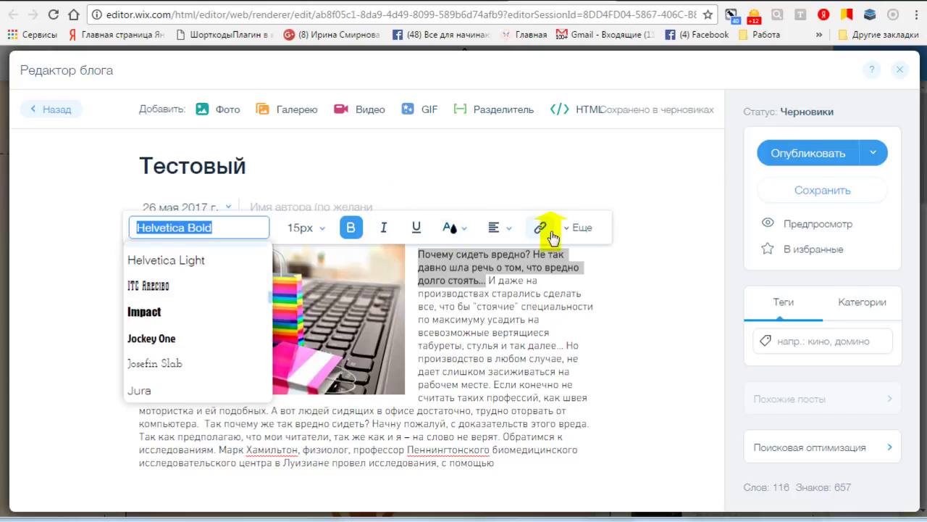
click(625, 281)
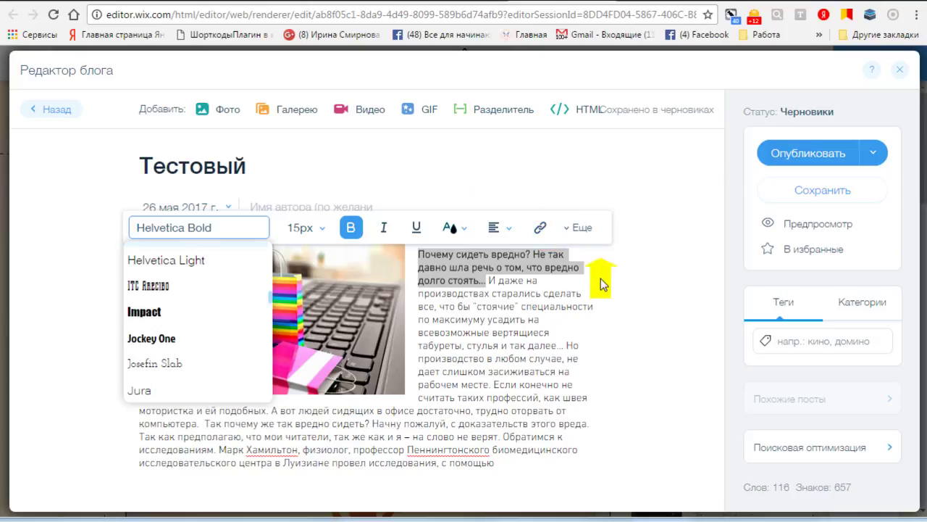
click(524, 265)
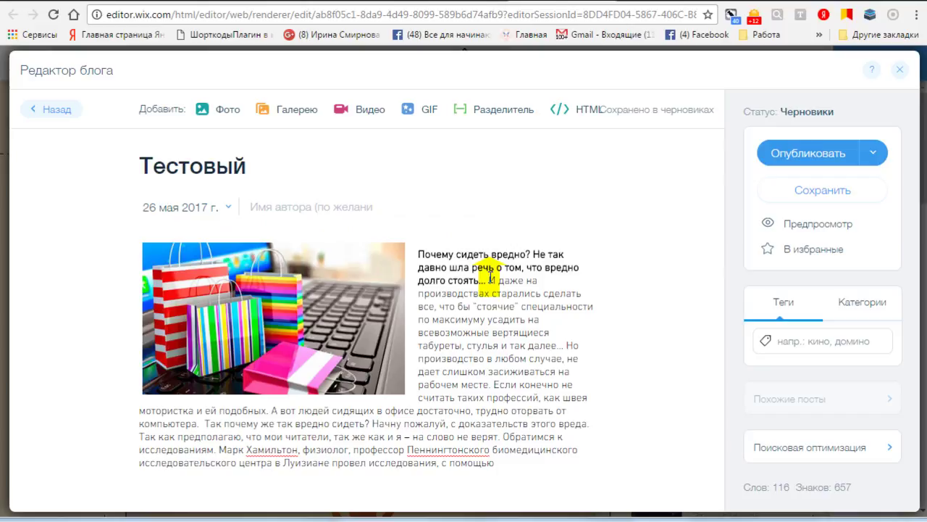
Break the text into new lines after the bold opening and before «Но производство в любом случае».
click(489, 279)
key(Return)
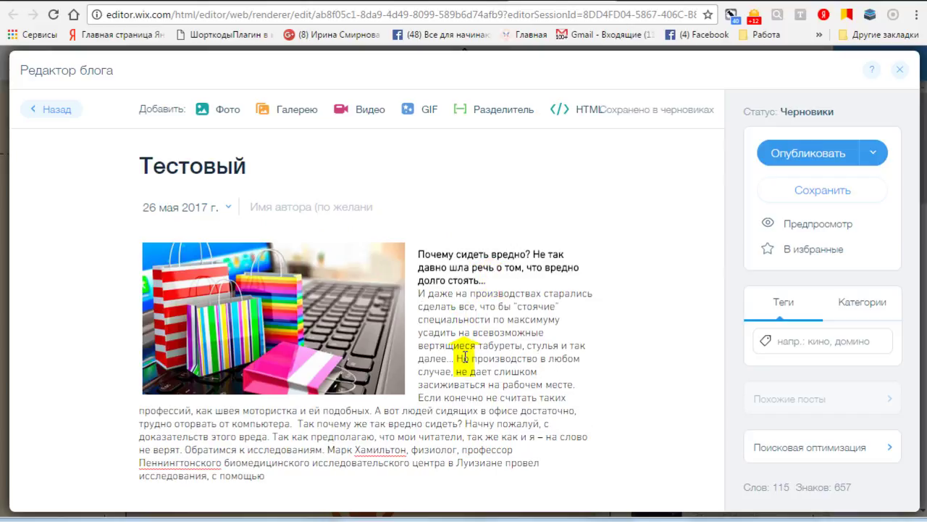
click(455, 358)
key(Return)
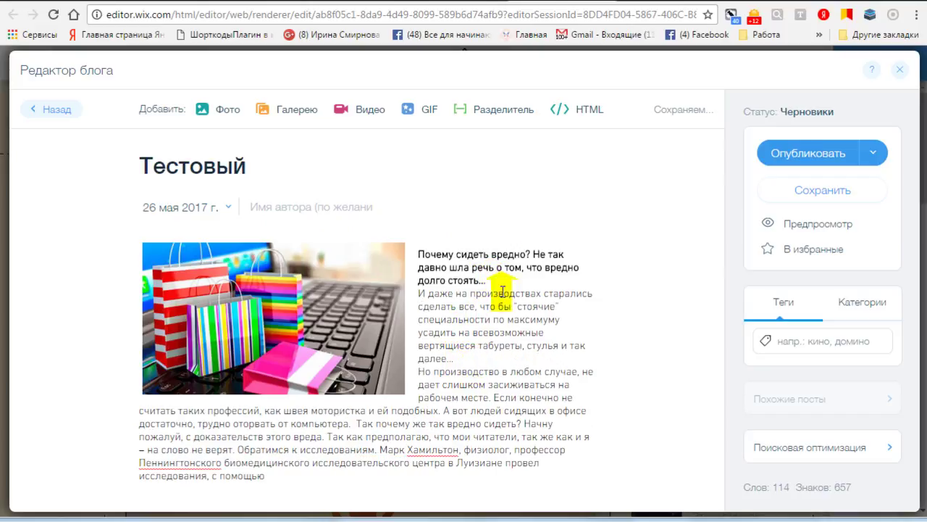
Try a line spacing of 1.2 on the text starting «Но производство в любом случае».
drag(419, 371, 572, 384)
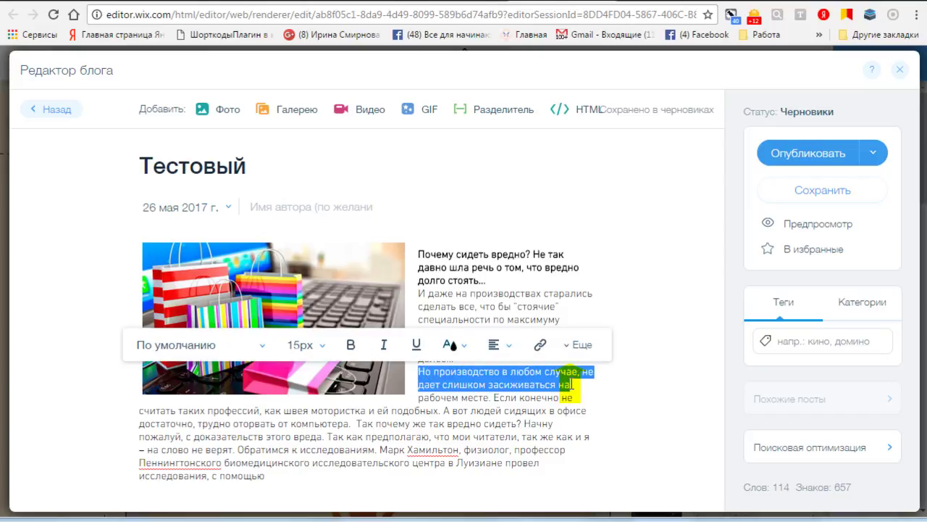
click(568, 347)
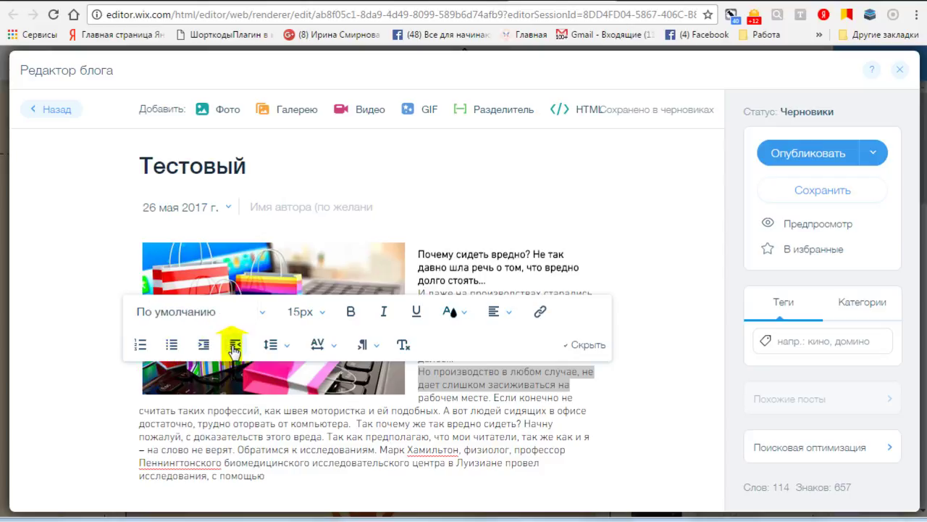
click(287, 348)
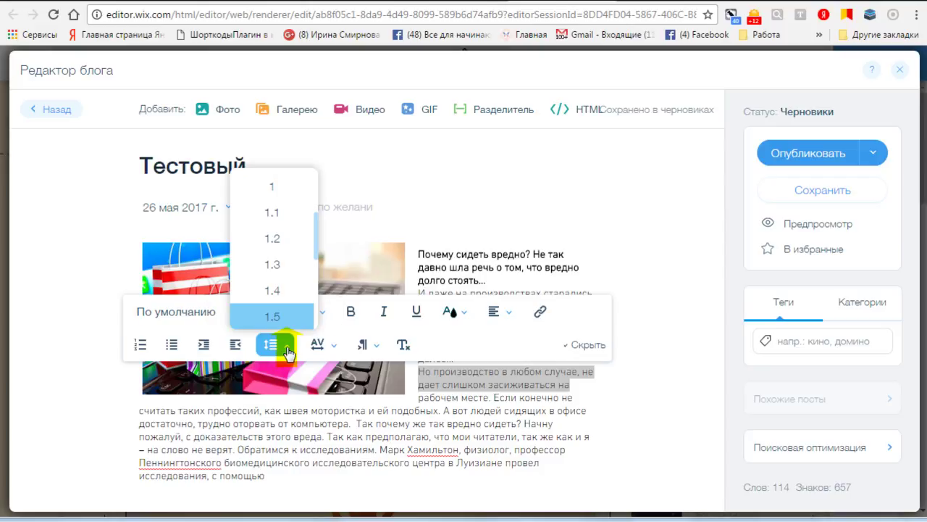
click(274, 241)
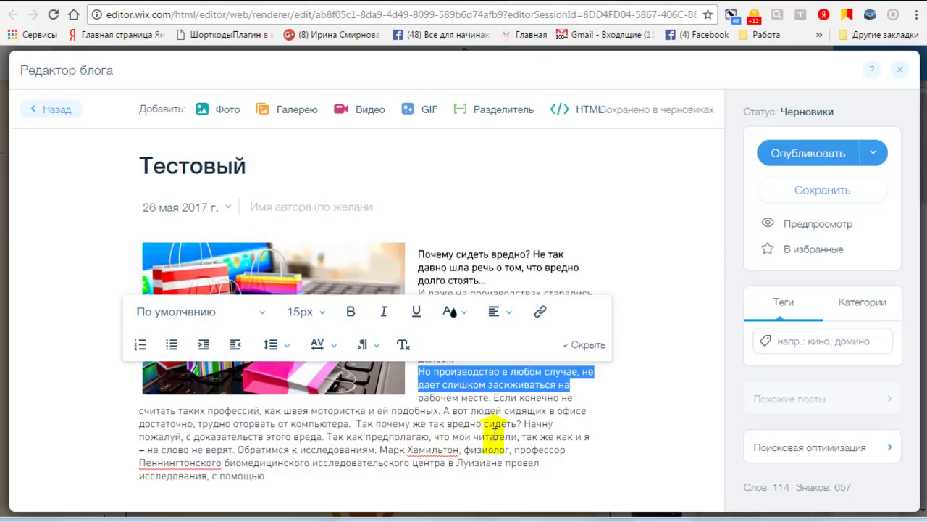
Try letter spacing 0.6 and a narrower value on the text ending «Так почему же так вредно сидеть?», and clear that formatting.
drag(521, 423, 522, 410)
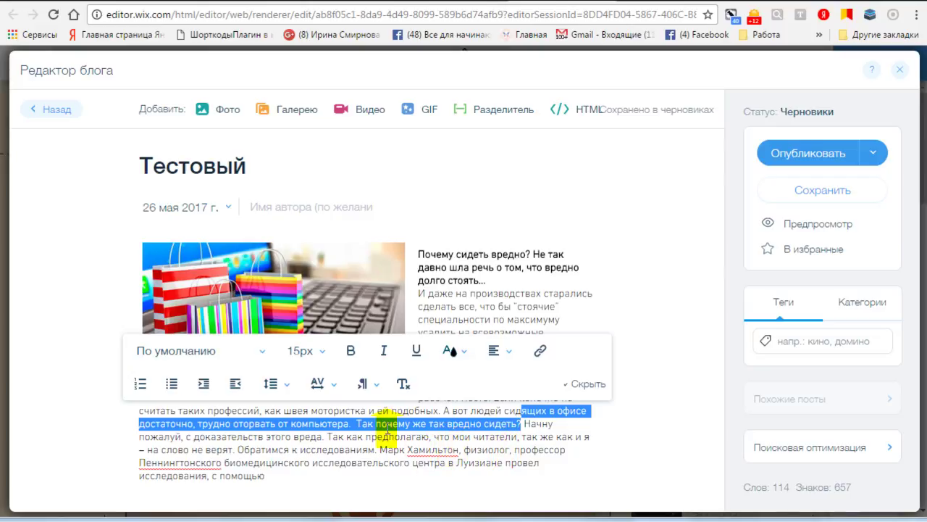
click(335, 389)
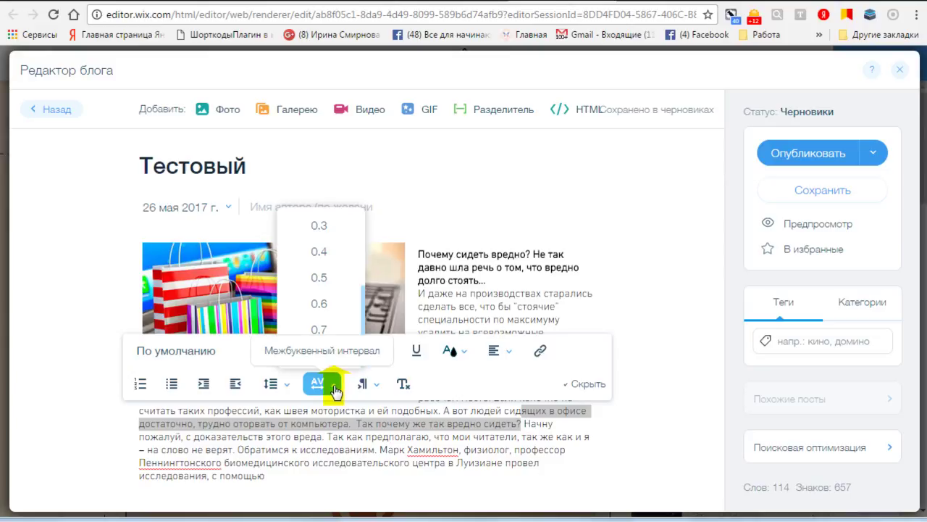
click(318, 305)
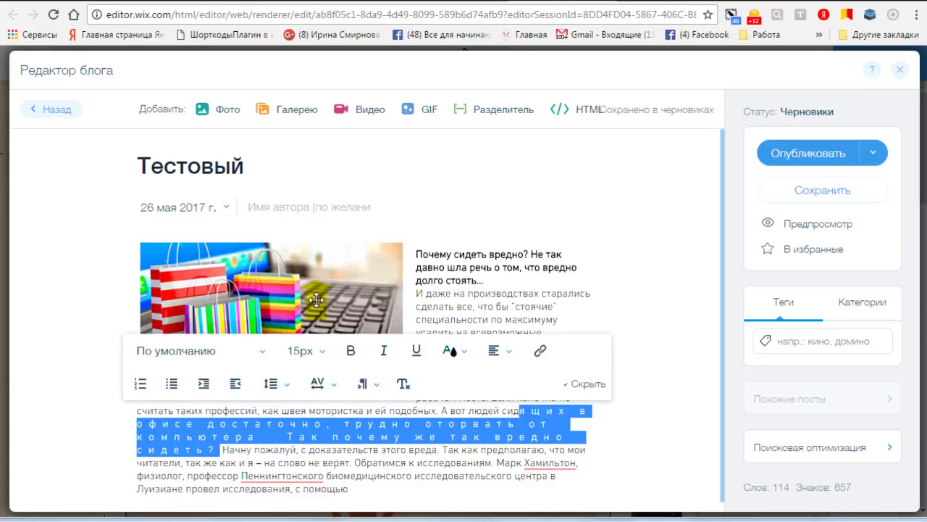
click(319, 382)
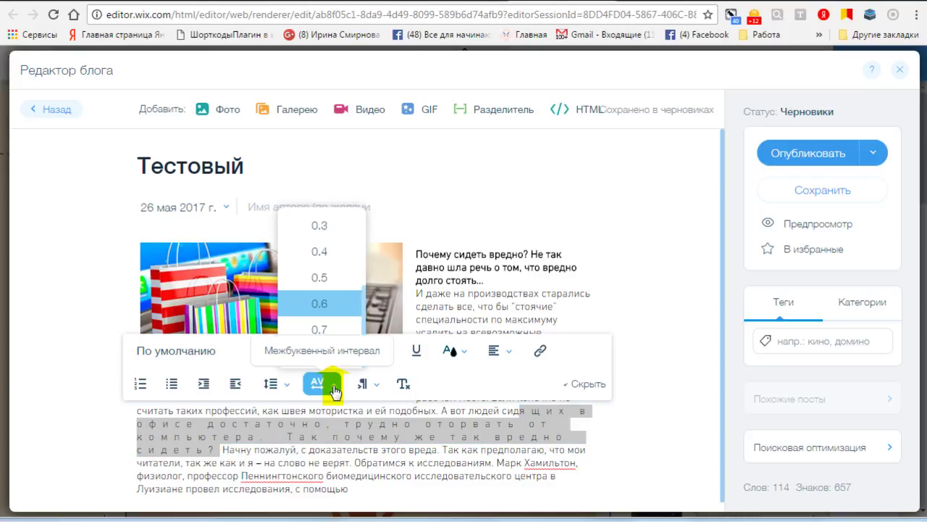
click(323, 228)
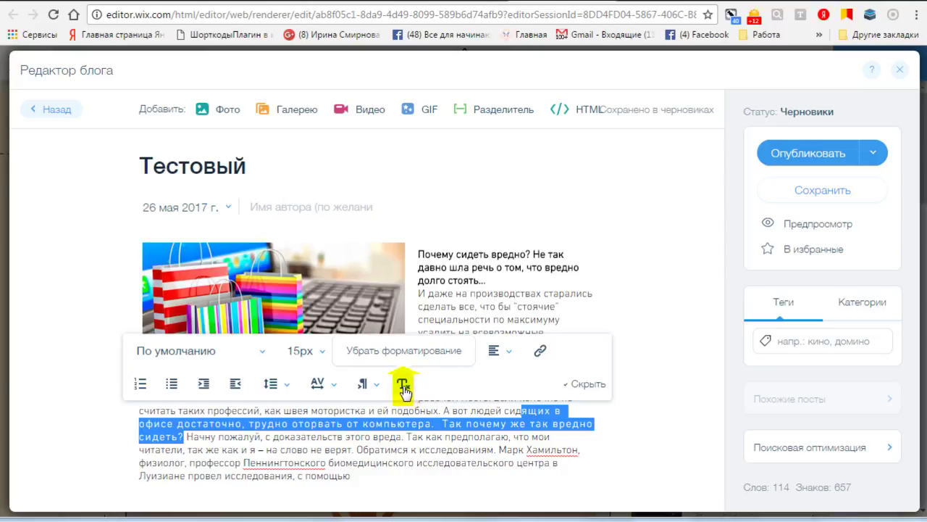
click(403, 385)
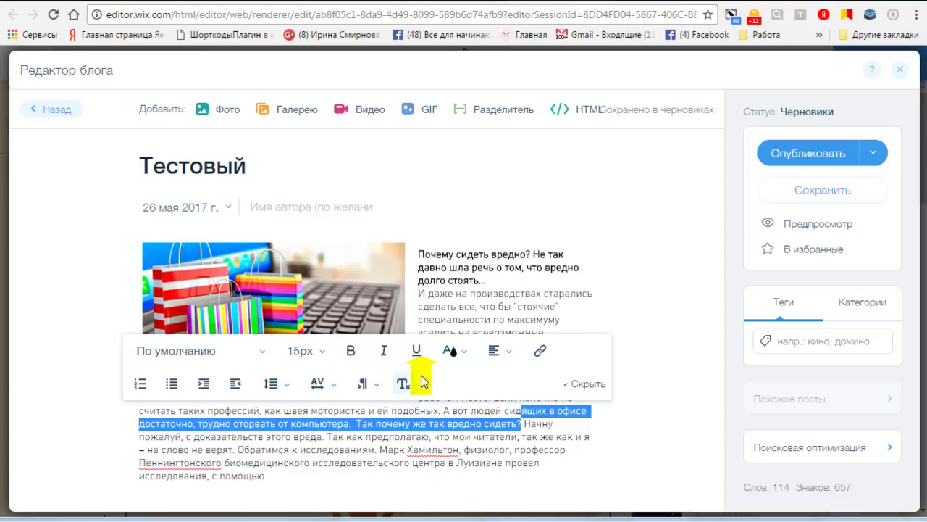
click(650, 301)
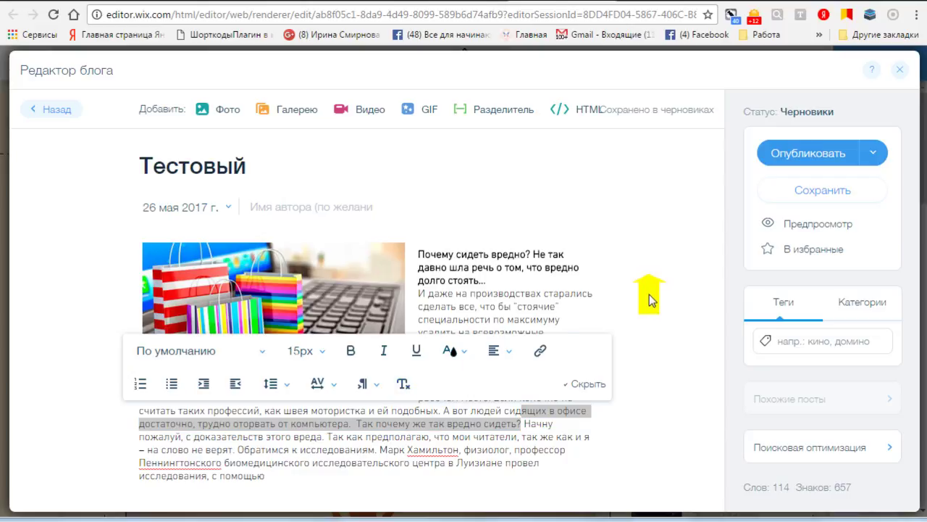
click(592, 383)
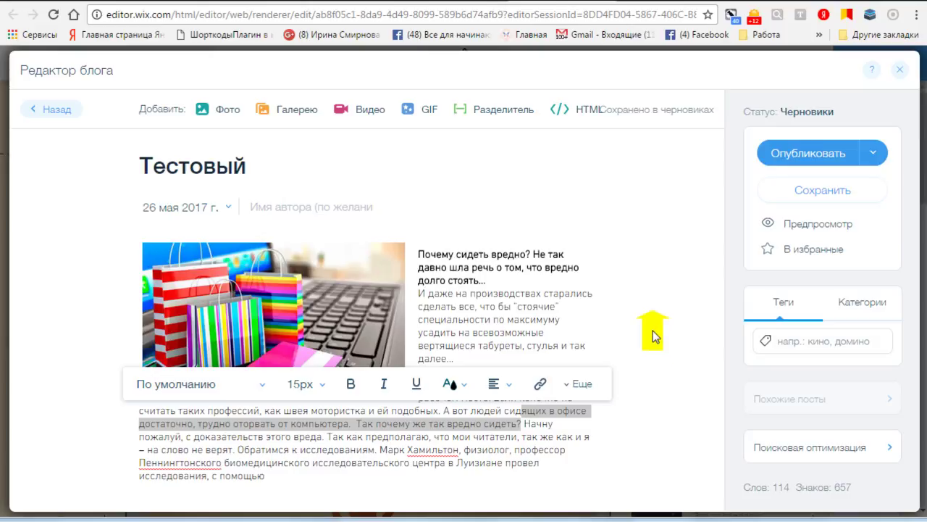
click(478, 450)
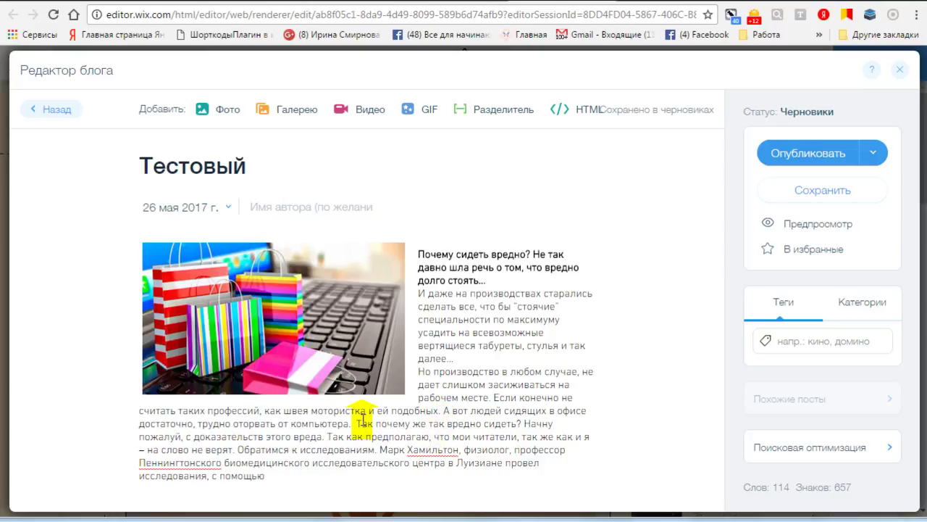
Insert a large block of blank lines before «Так почему же так вредно сидеть?» to separate it from the text above.
click(356, 423)
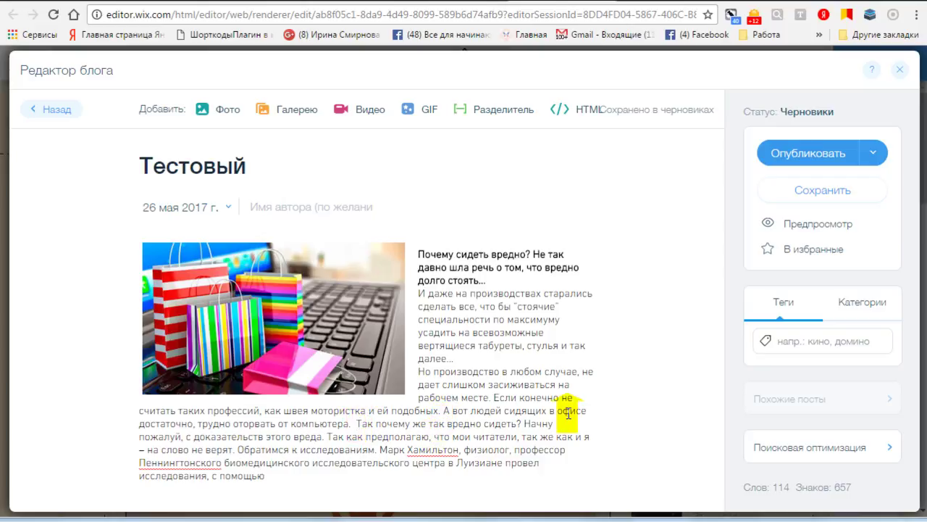
key(Return)
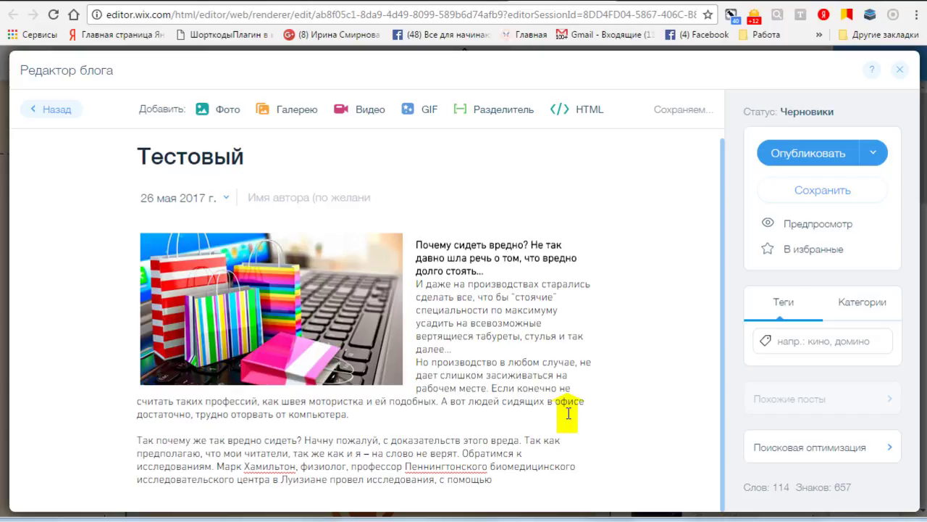
key(Return)
key(Return)
key(Return)
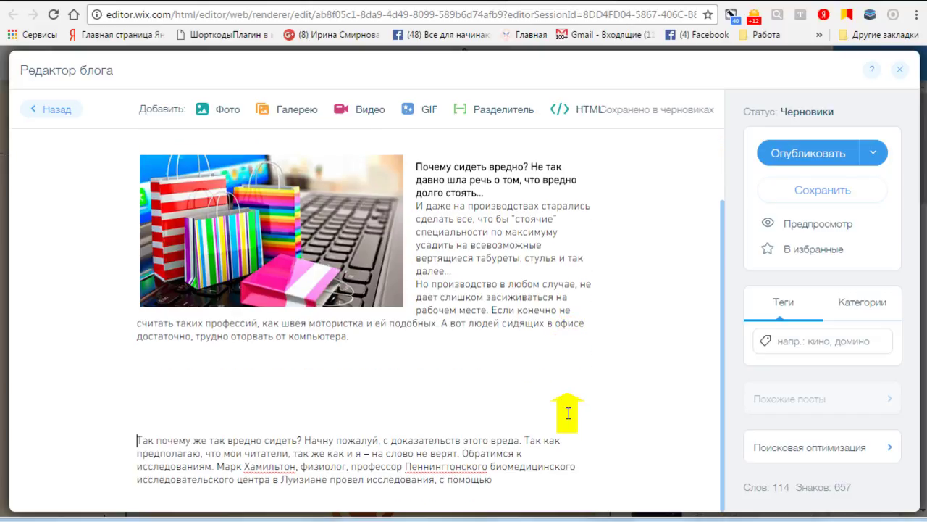
key(Return)
key(Return)
key(Return)
key(Return)
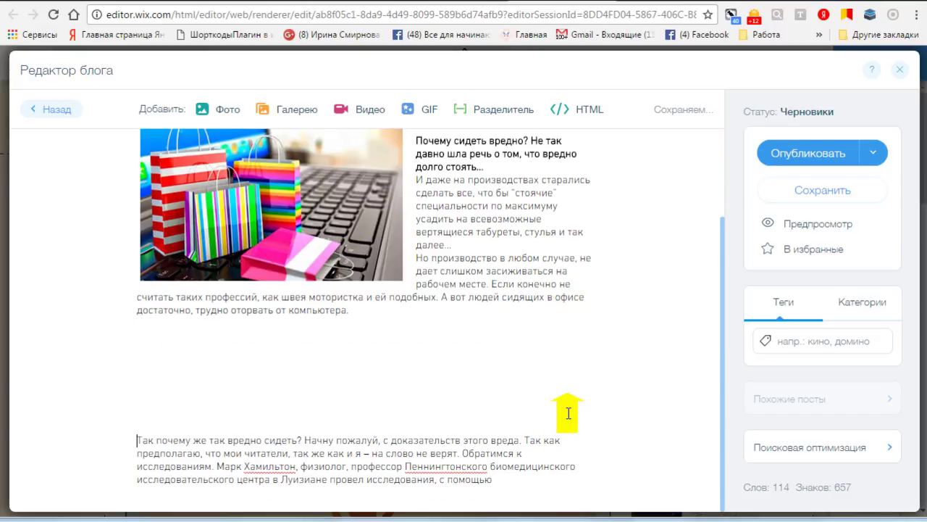
key(Return)
key(Return)
key(Return)
key(Return)
key(Return)
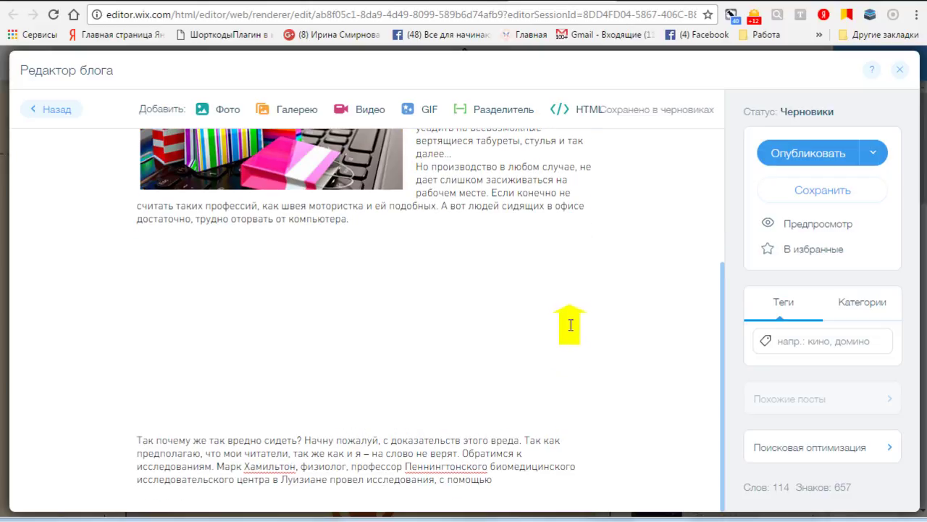
Switch to SendPulse, look over the subscription form's embed code, and return to the blog post editor.
key(ctrl+Tab)
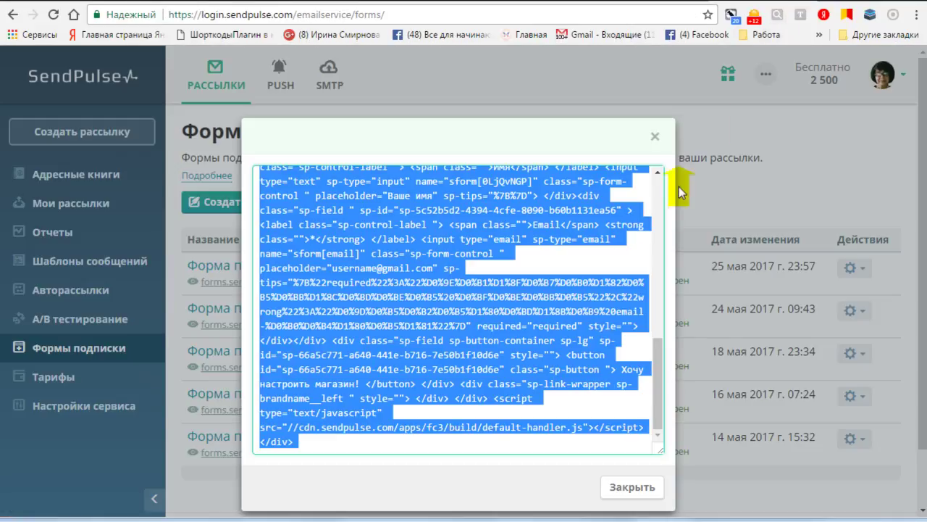
click(542, 323)
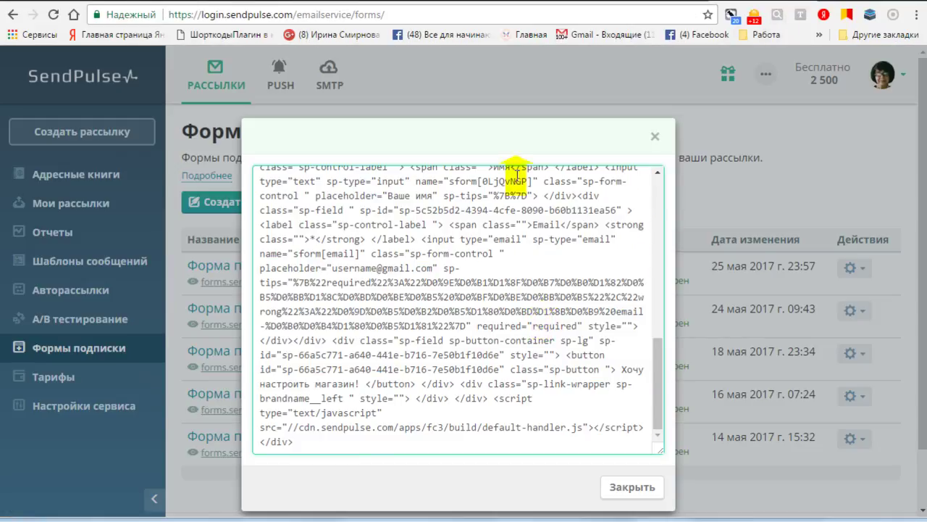
click(632, 2)
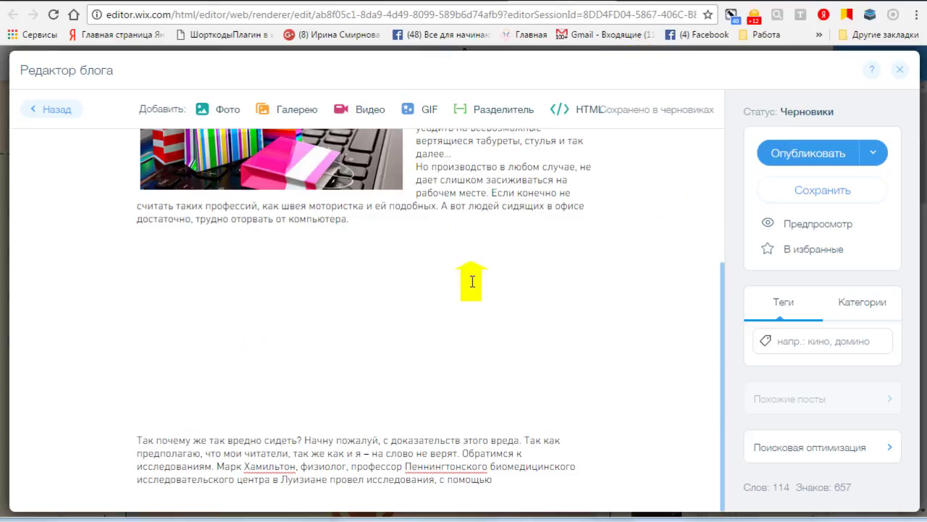
Add an HTML block in the post's empty gap and fill it with the copied SendPulse subscription form code.
click(603, 125)
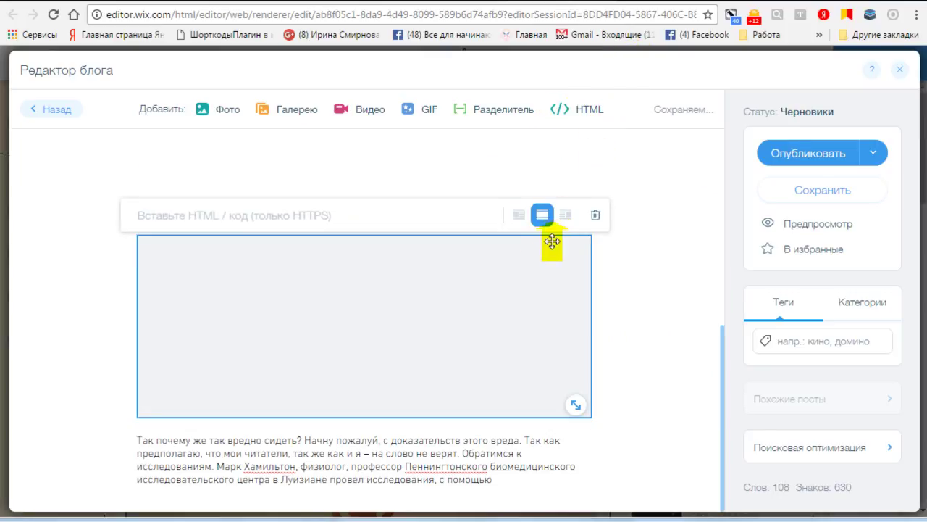
click(232, 215)
key(BackSpace)
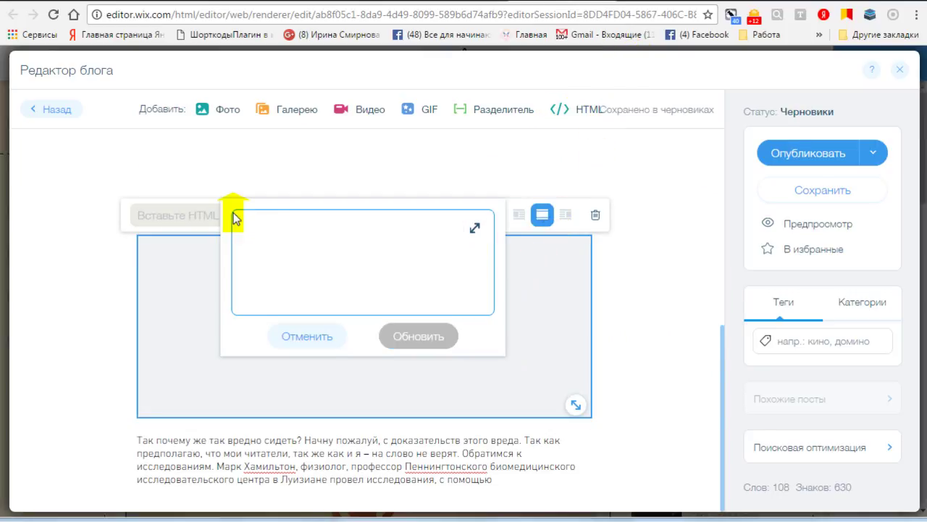
key(ctrl+v)
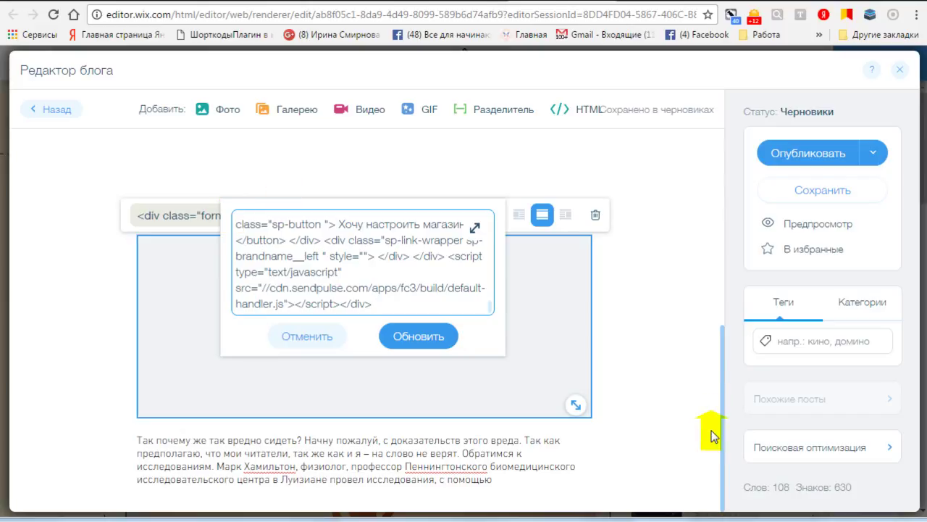
click(435, 350)
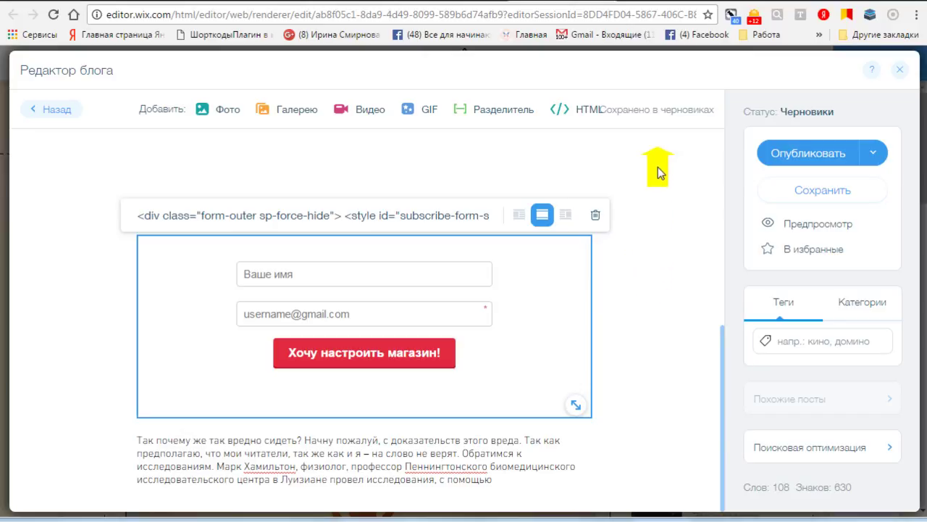
Delete the surplus blank lines between «трудно оторвать от компьютера.» and the embedded subscription form.
click(686, 289)
click(536, 449)
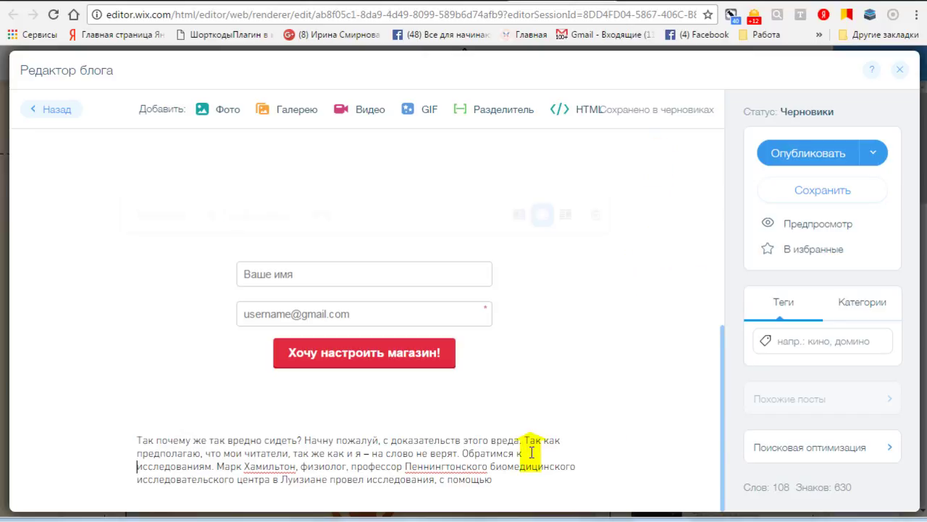
scroll(647, 357, up, 1)
scroll(647, 358, up, 3)
click(152, 254)
key(Delete)
key(Delete)
key(Delete)
key(Delete)
key(Delete)
key(Delete)
key(Delete)
key(Delete)
key(Delete)
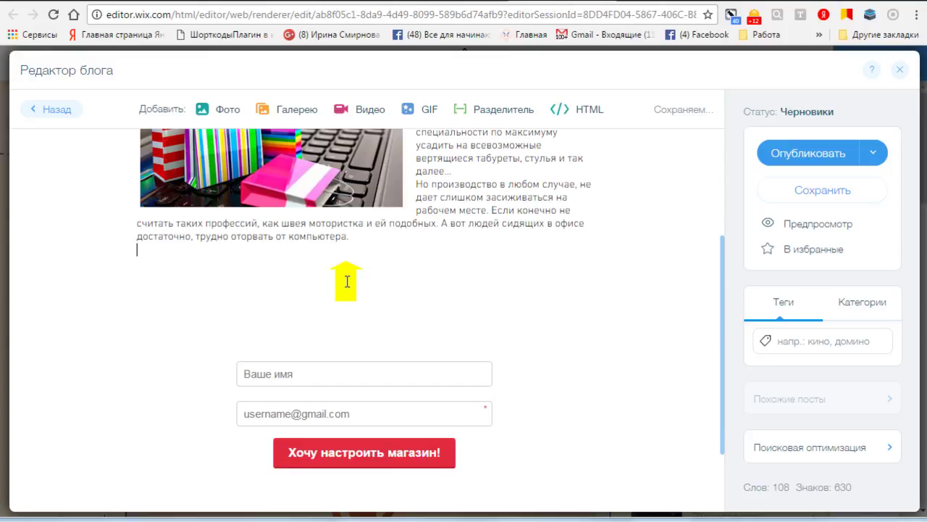
key(Delete)
key(Delete)
key(Delete)
key(Delete)
key(Delete)
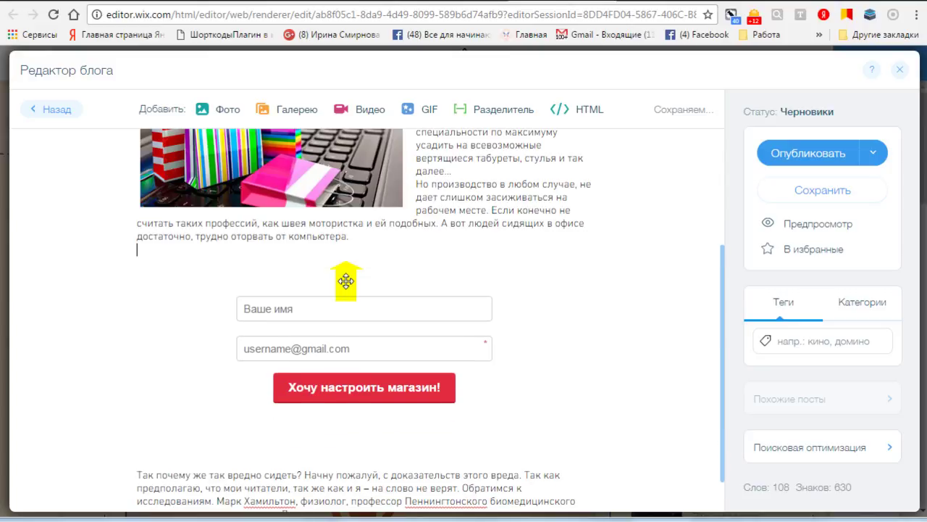
key(Delete)
key(Delete)
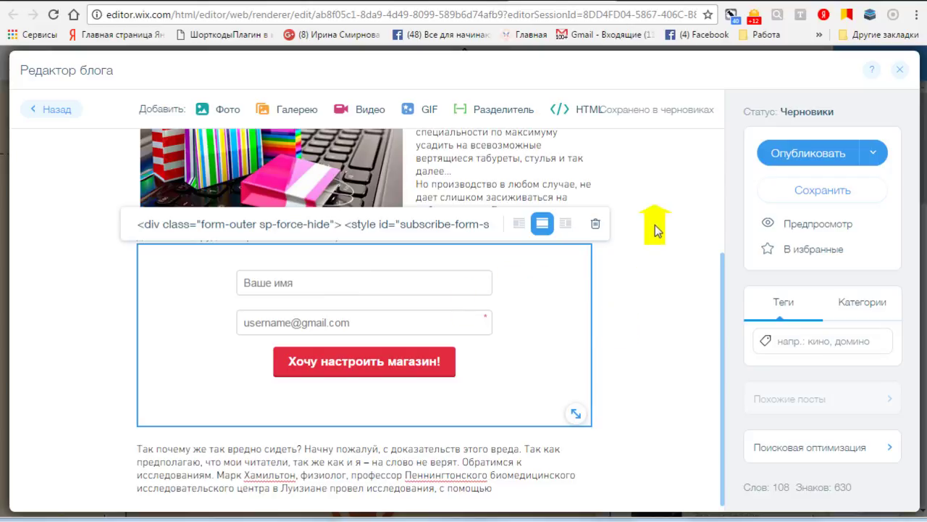
click(591, 169)
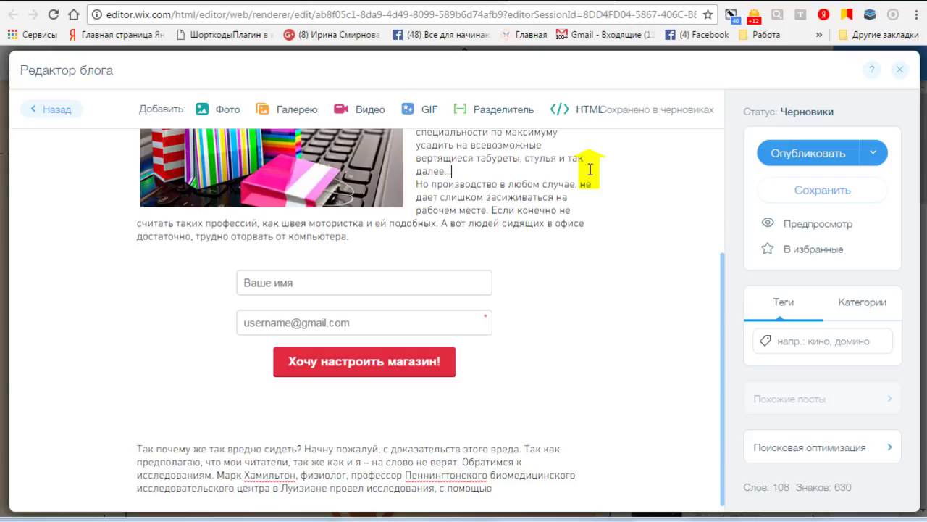
Check the post's publishing options and enter «тест» as its tag.
scroll(601, 214, up, 1)
scroll(601, 213, up, 2)
scroll(601, 214, down, 3)
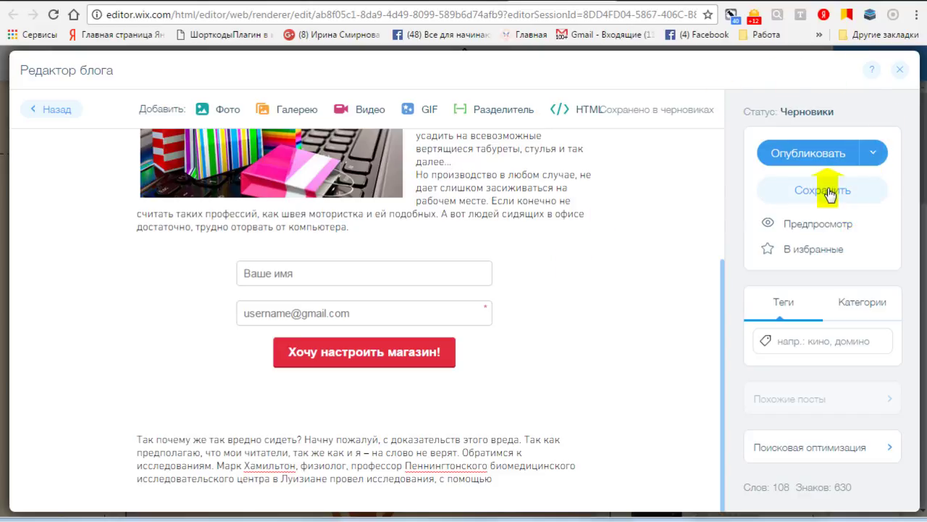
click(873, 155)
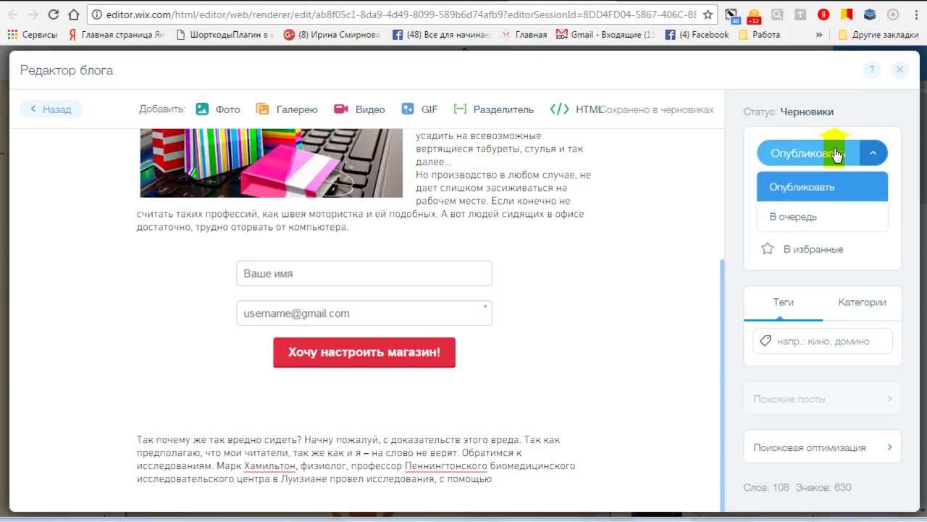
click(888, 136)
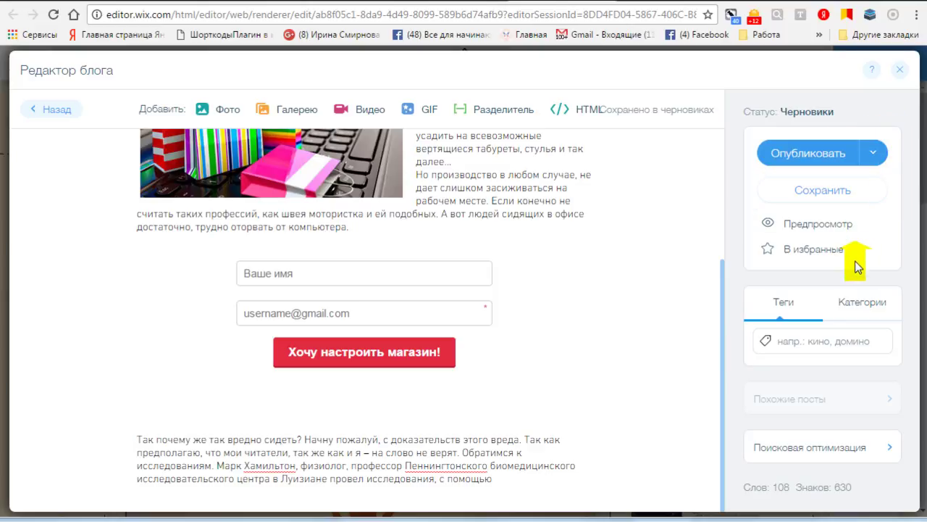
click(786, 340)
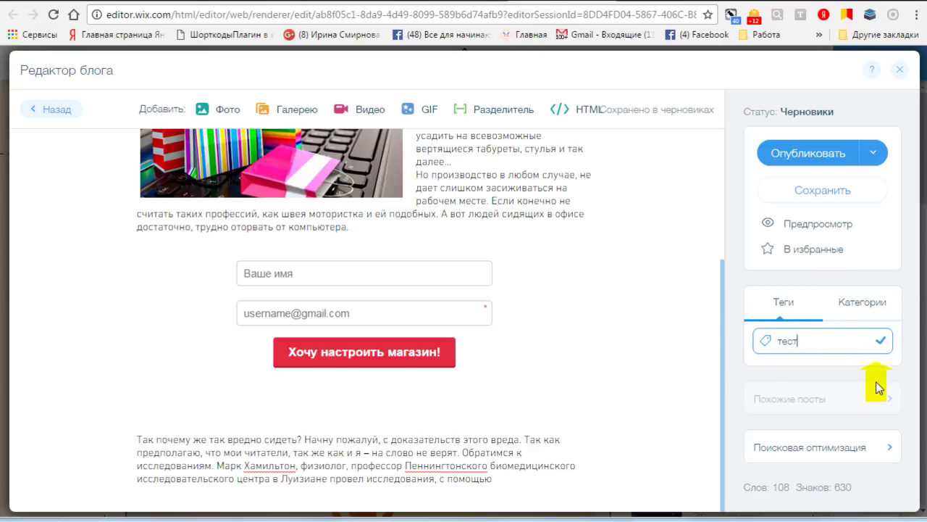
click(891, 454)
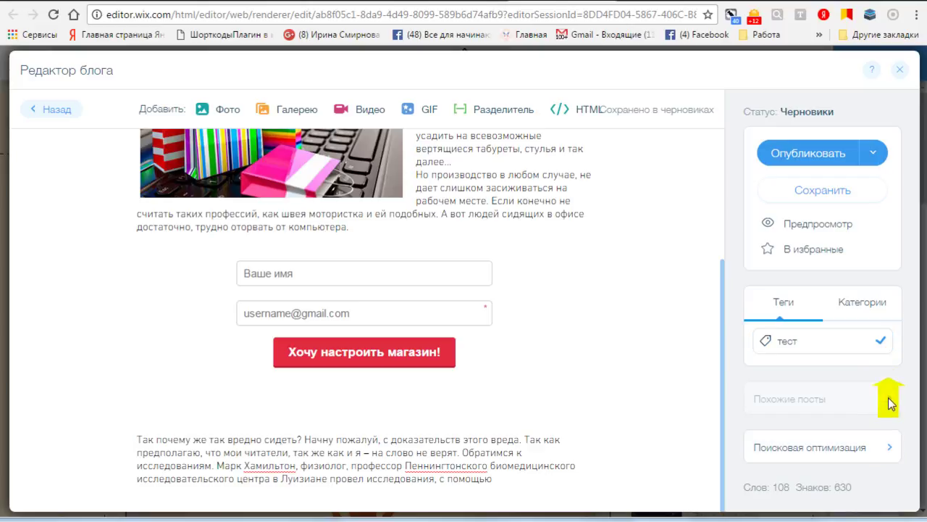
Set the changeable part of the post's permalink to «test» in its search optimization settings.
click(890, 450)
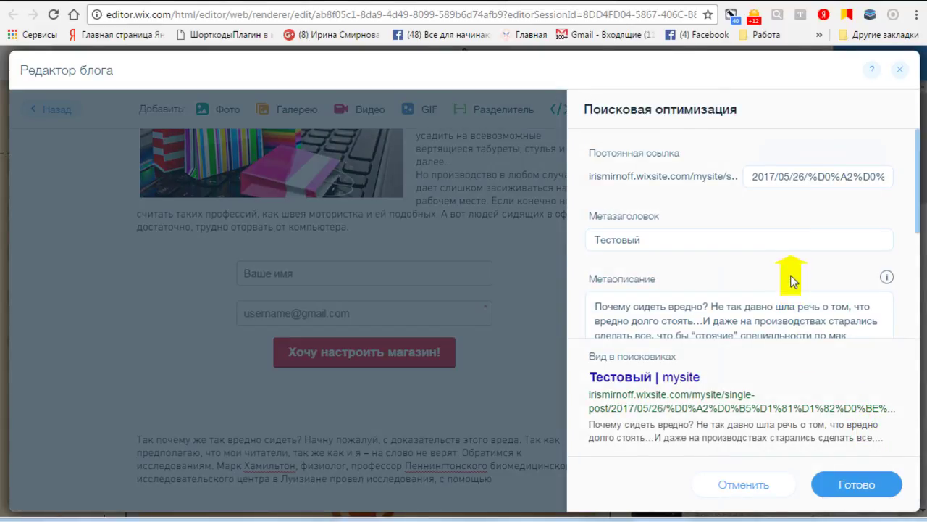
scroll(789, 270, down, 1)
scroll(788, 267, down, 3)
scroll(788, 265, up, 3)
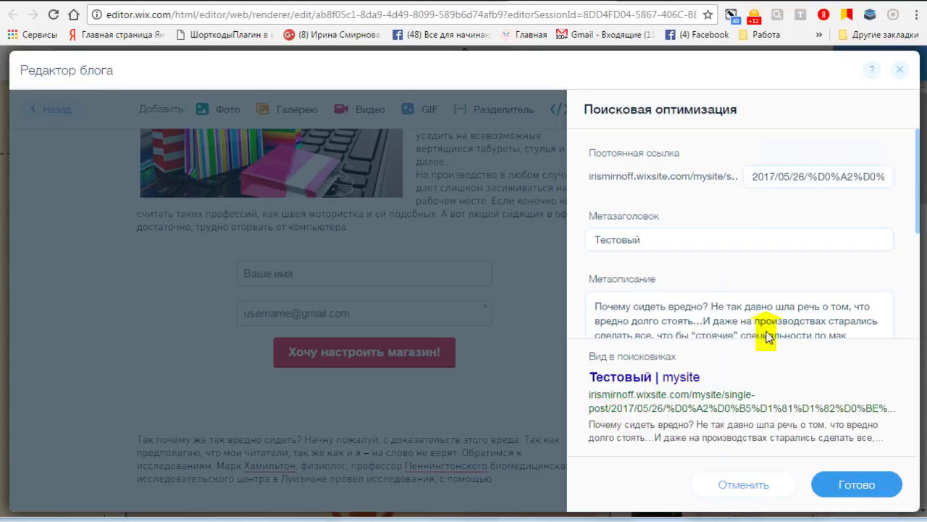
drag(752, 178, 910, 176)
key(BackSpace)
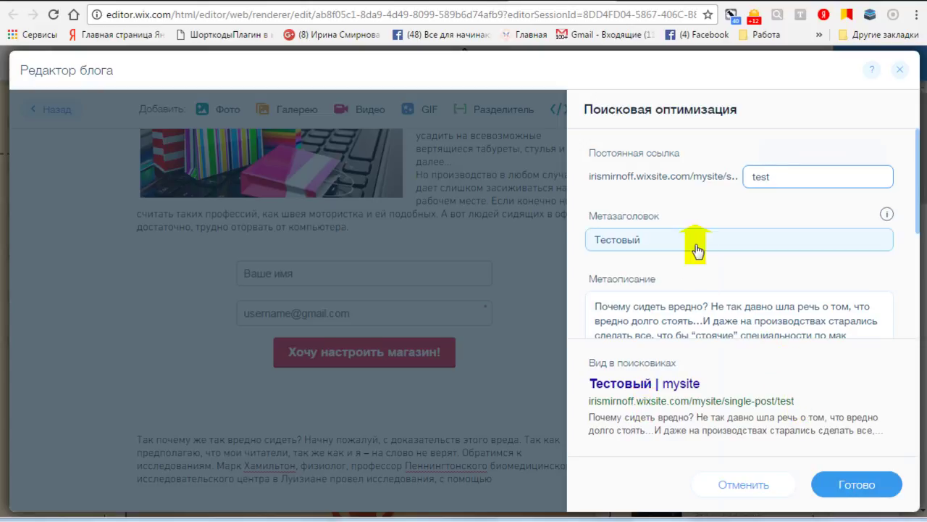
Review the meta title, meta description, excerpt and mobile title fields, and apply the search optimization settings.
scroll(718, 239, down, 1)
scroll(696, 261, up, 1)
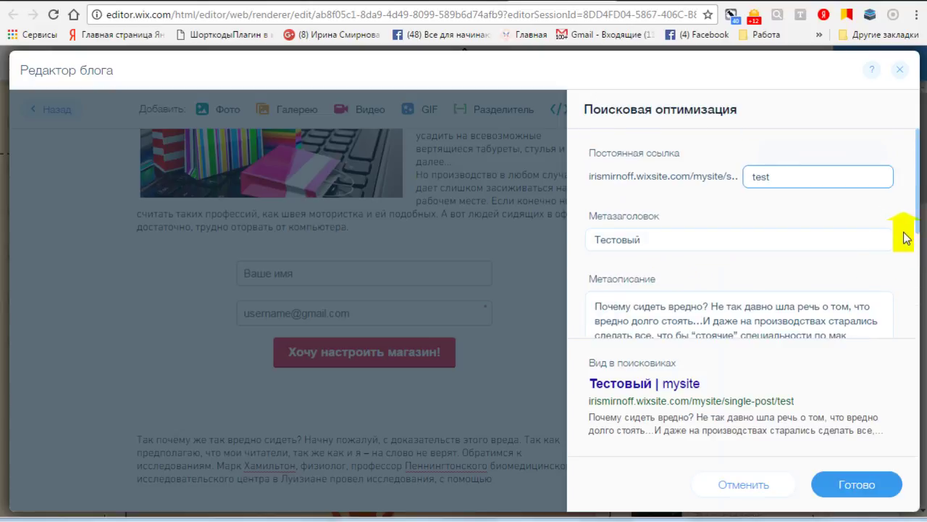
mouse_move(888, 217)
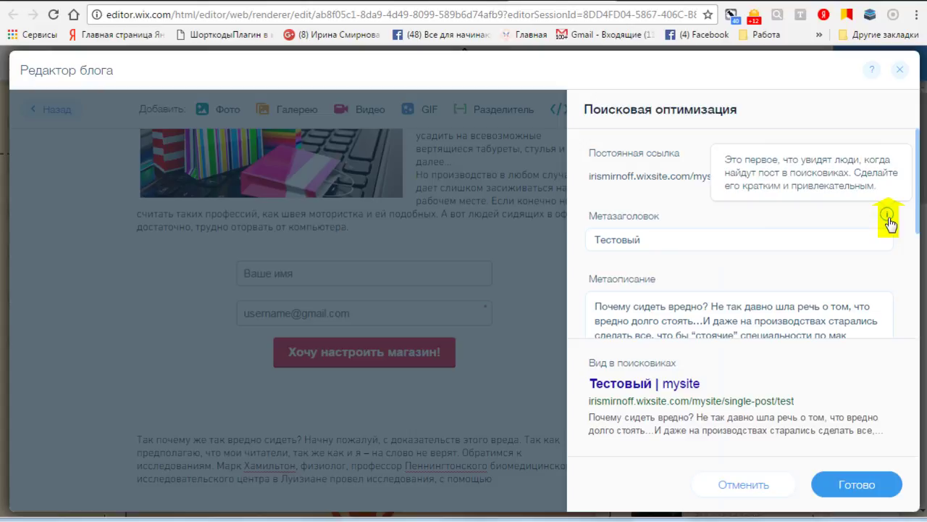
scroll(887, 224, down, 2)
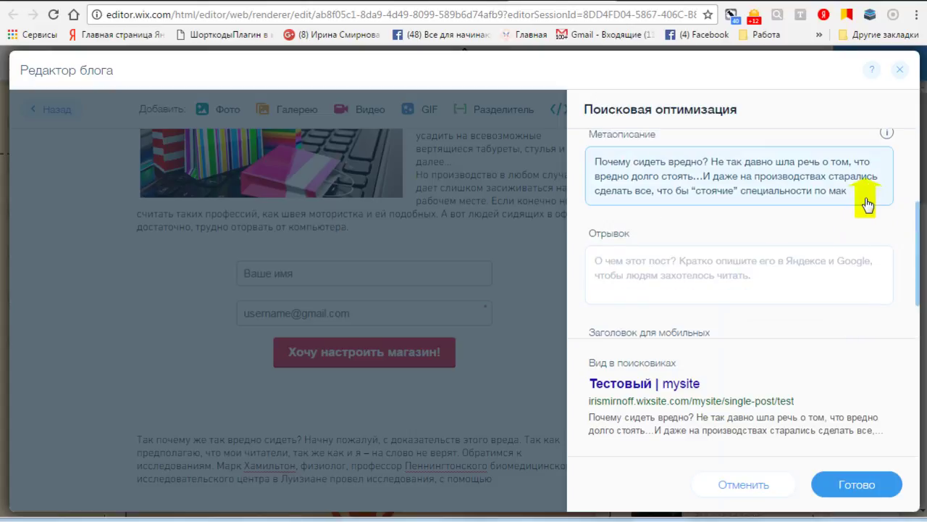
scroll(683, 231, down, 1)
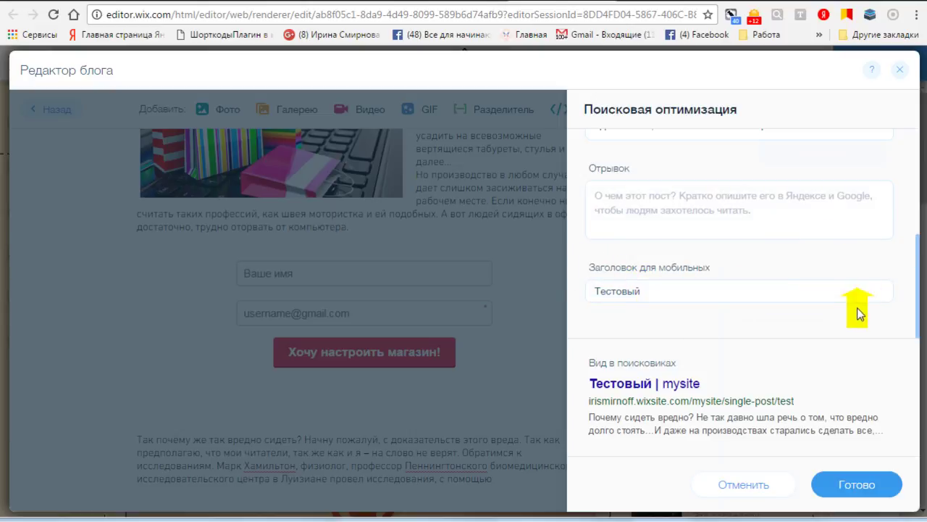
click(857, 484)
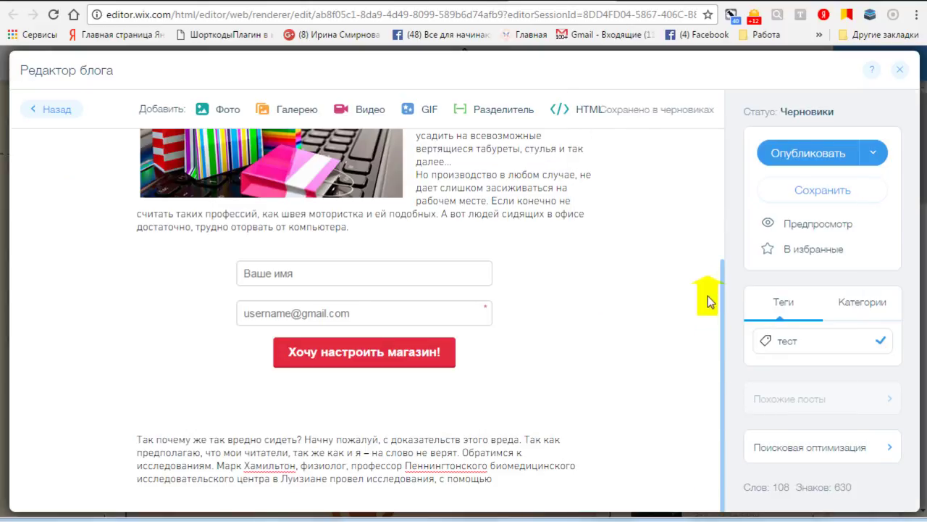
Publish the post «Тестовый».
scroll(706, 296, up, 5)
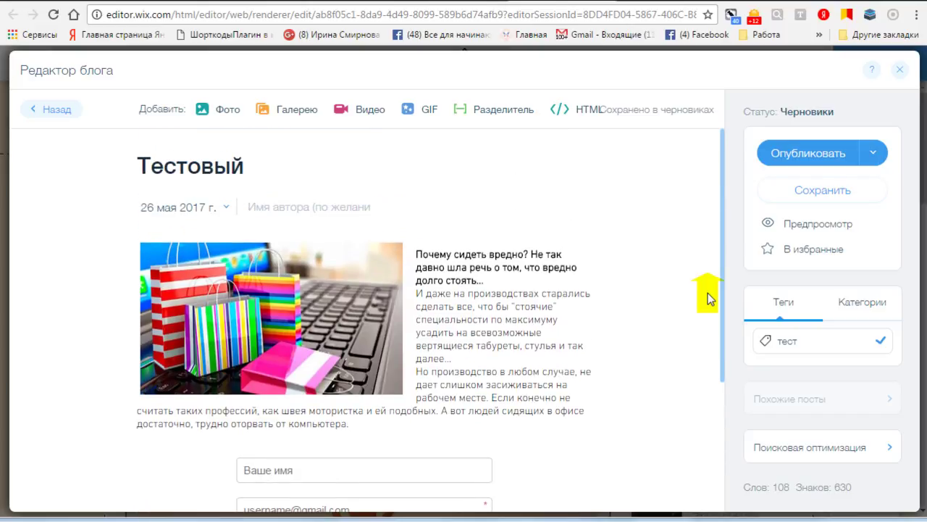
click(830, 157)
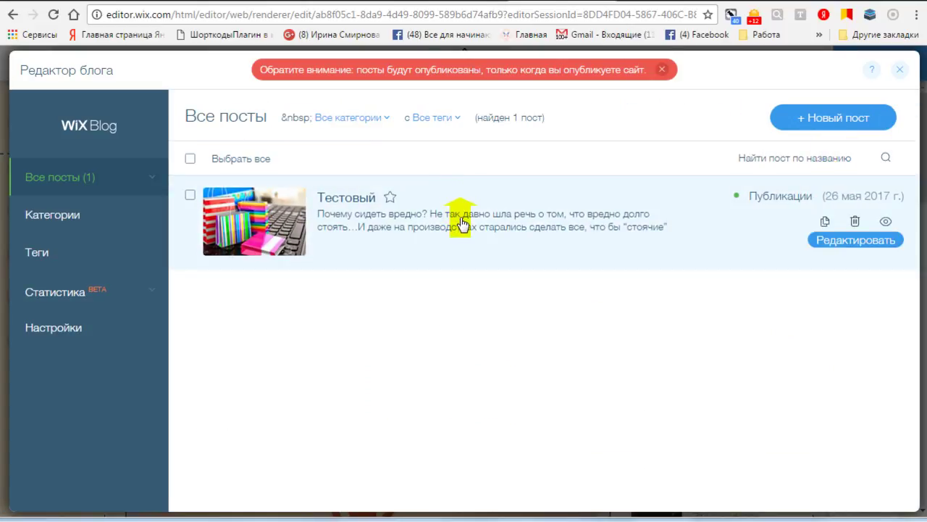
Preview the post «Тестовый», examine its photo, text, subscription form and comment area, and return to the site editor.
click(888, 224)
scroll(677, 213, down, 7)
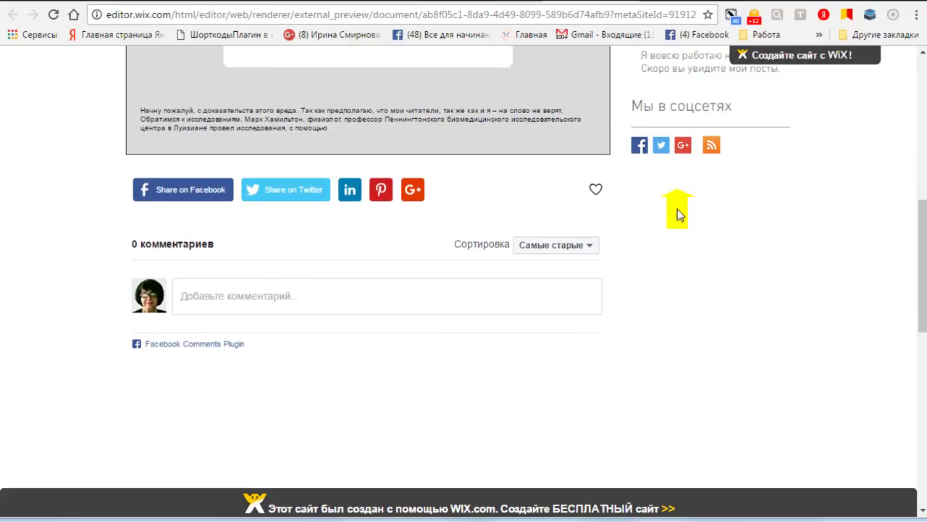
scroll(677, 214, up, 5)
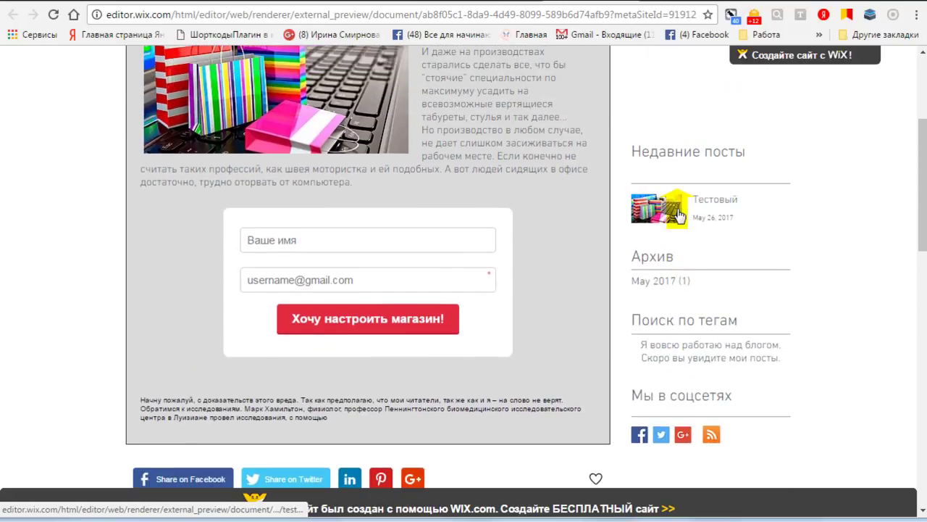
scroll(679, 215, down, 2)
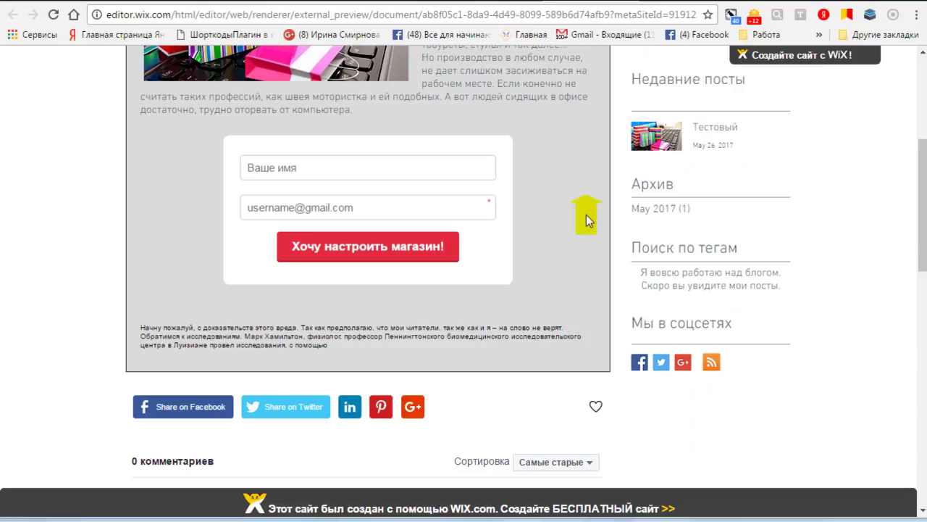
scroll(558, 307, up, 1)
scroll(558, 307, up, 2)
scroll(551, 249, up, 1)
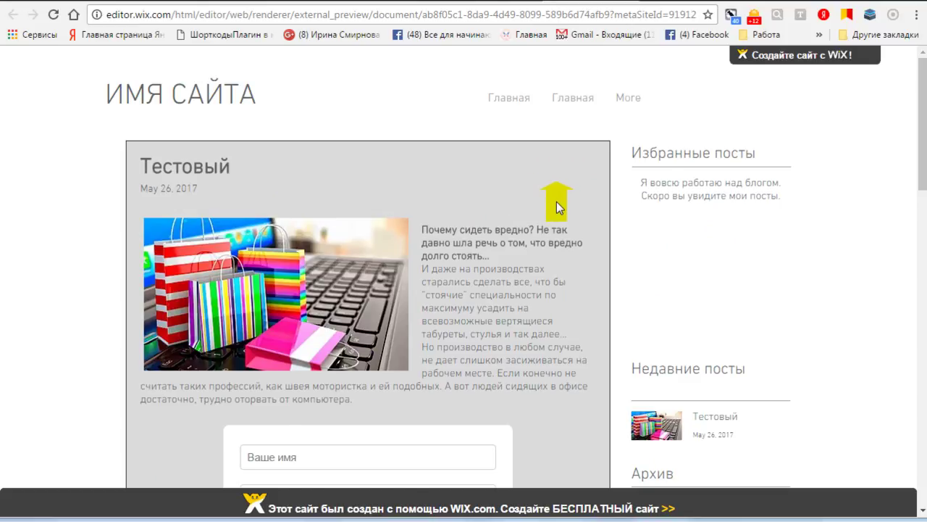
scroll(555, 201, down, 1)
scroll(562, 210, up, 1)
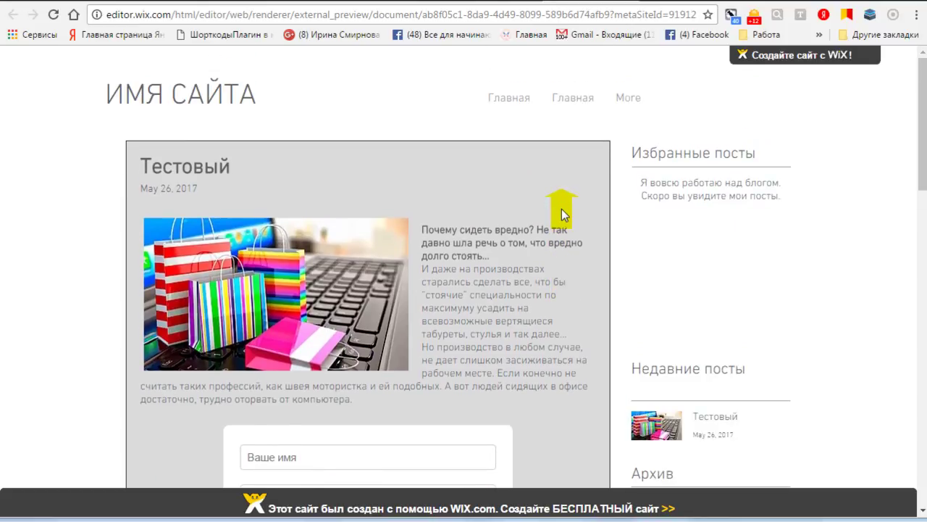
key(ctrl+w)
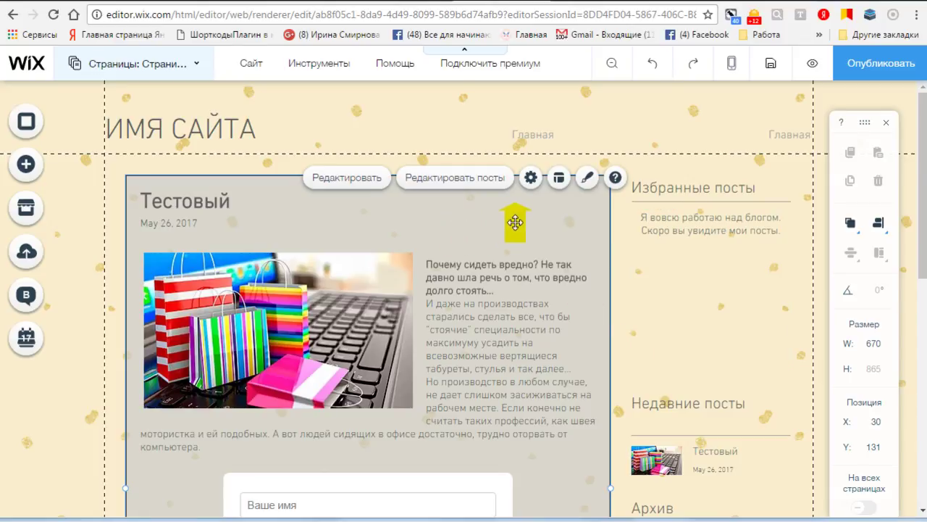
Open the post page's design settings and look over the style options for the post title.
click(587, 180)
mouse_move(706, 178)
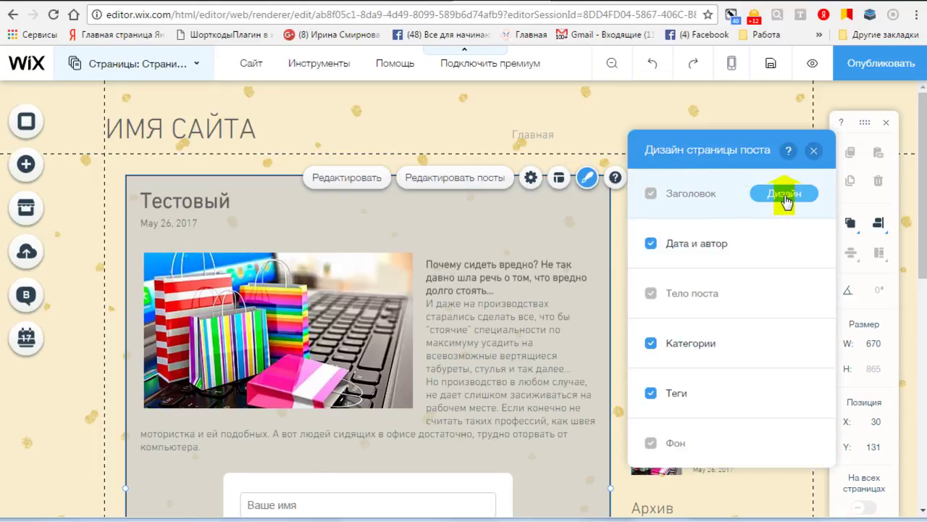
click(785, 194)
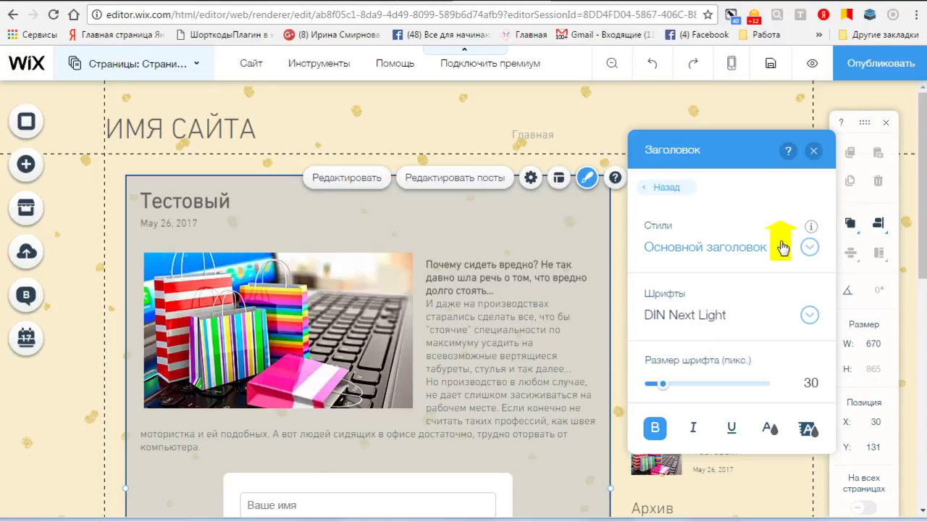
click(666, 187)
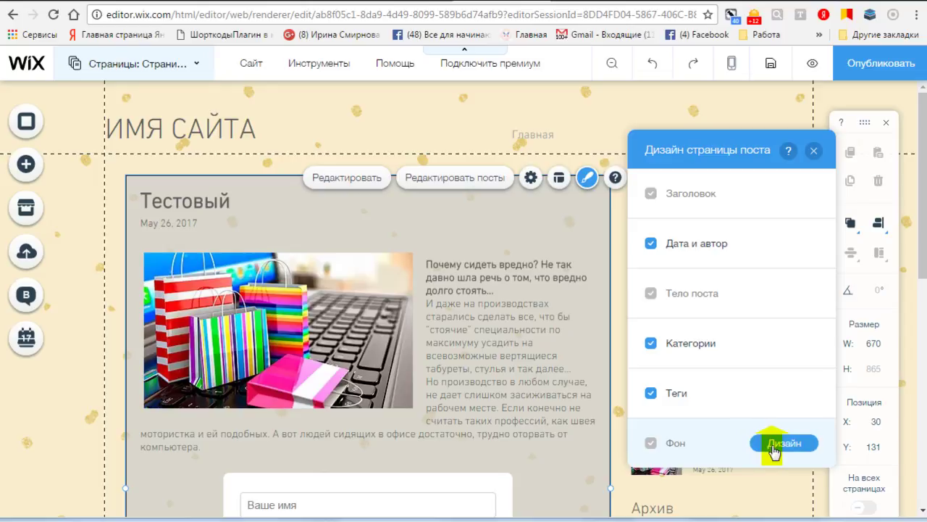
Change the post page's background to the pale borderless template box style and look over the page.
click(774, 451)
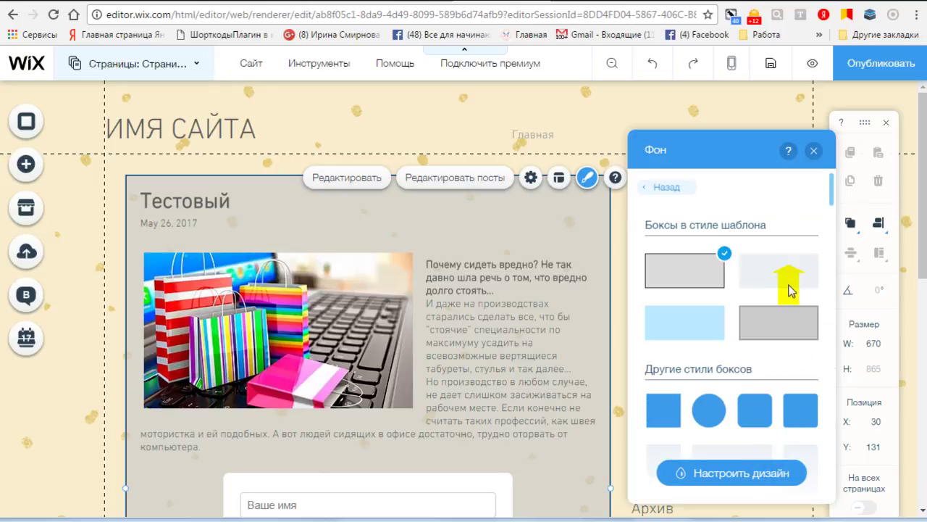
scroll(790, 304, down, 5)
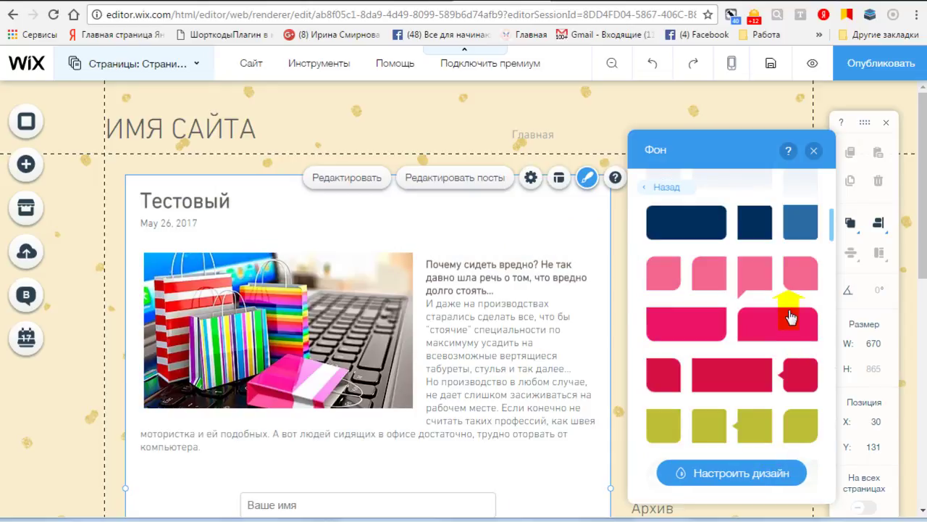
scroll(790, 317, up, 5)
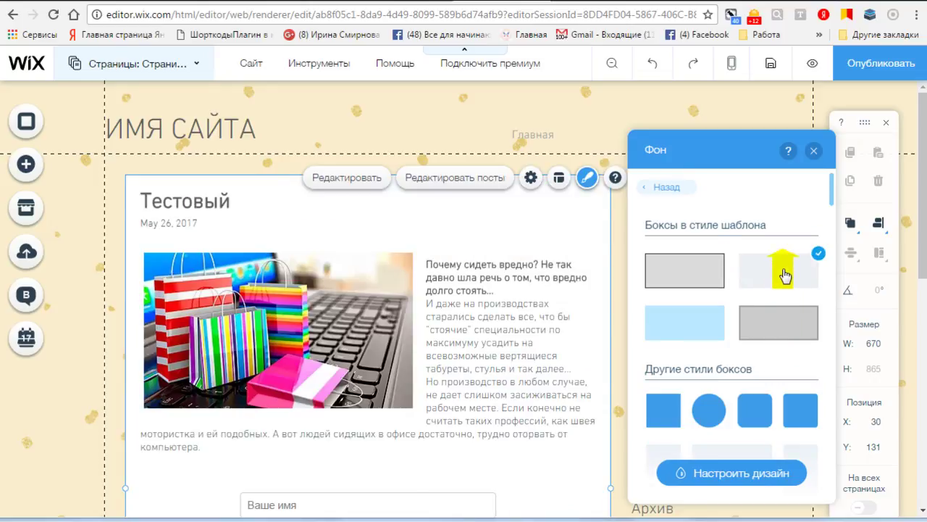
click(813, 151)
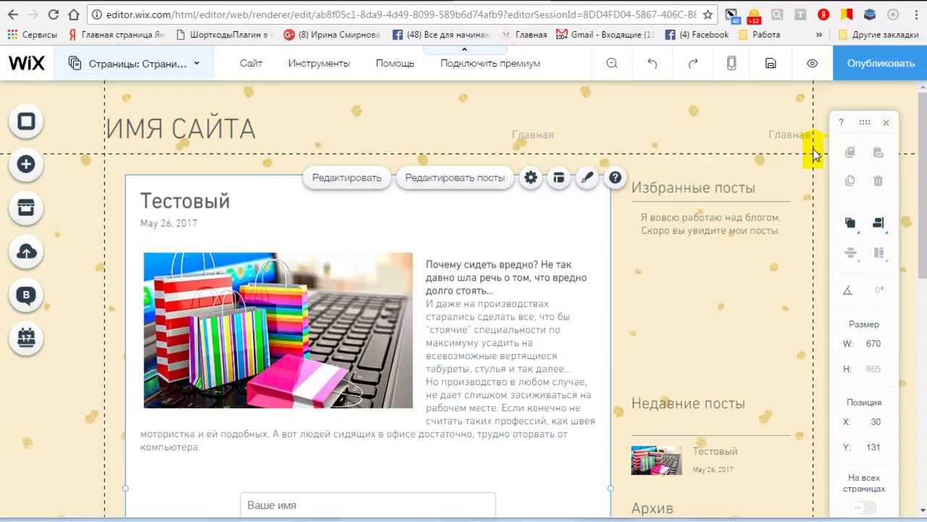
scroll(673, 253, down, 6)
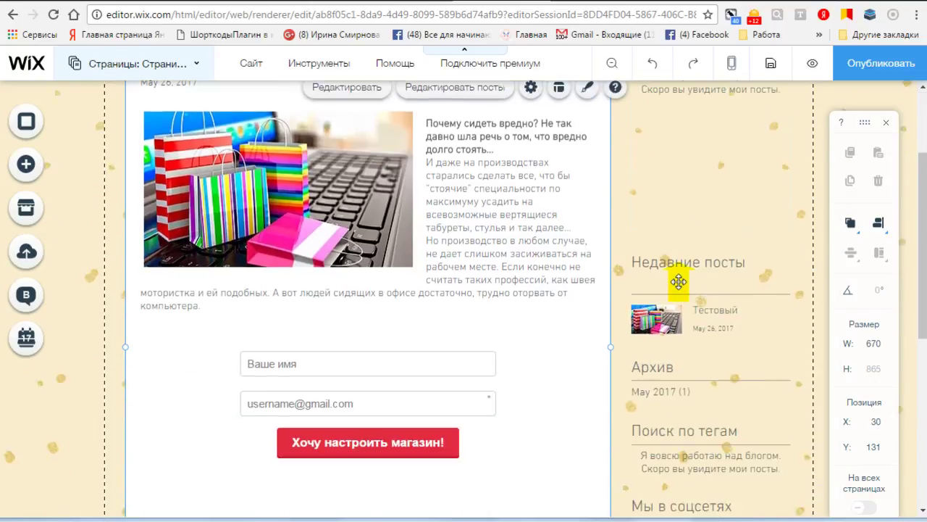
scroll(679, 286, up, 6)
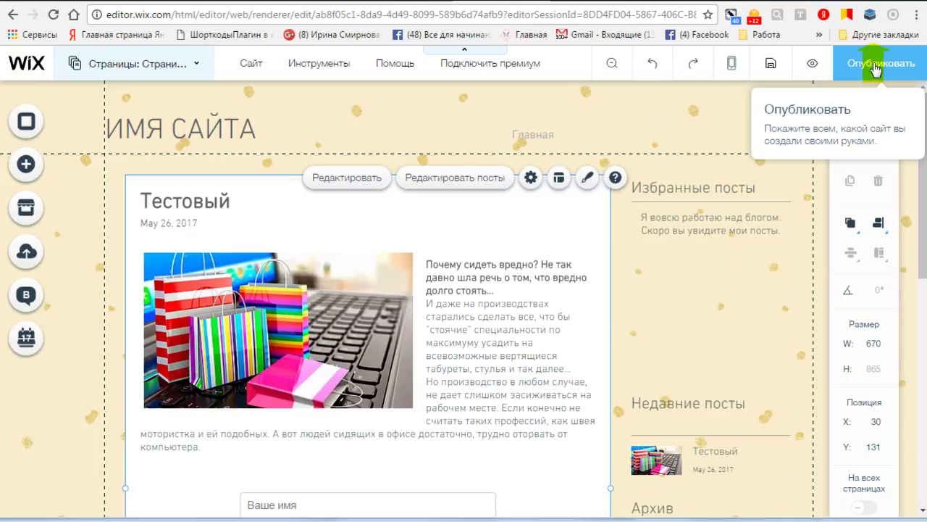
Look over the post page's layout options for alignment, post margins and date placement.
click(531, 178)
click(813, 152)
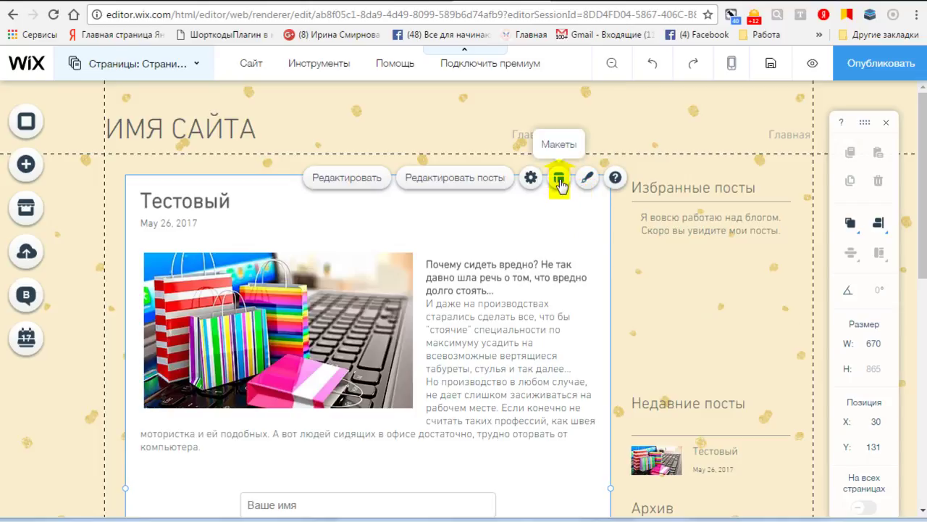
click(560, 179)
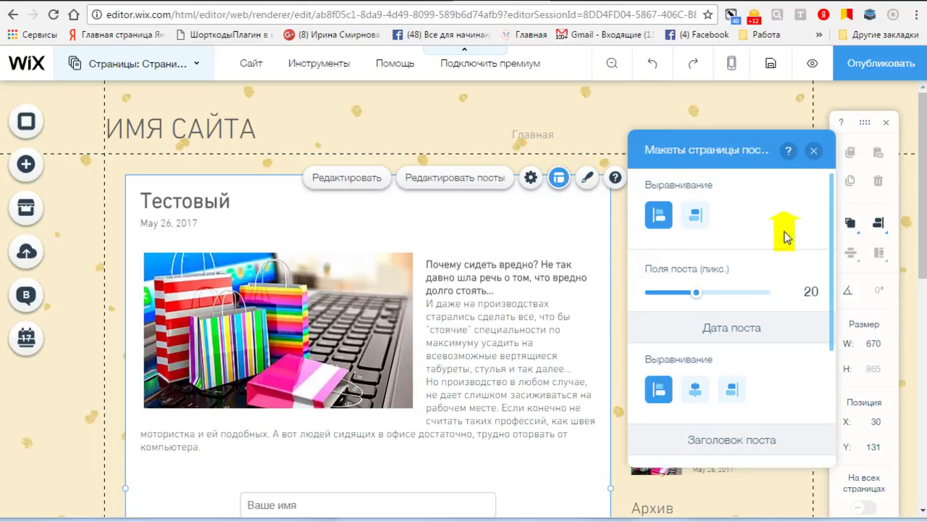
drag(833, 223, 832, 183)
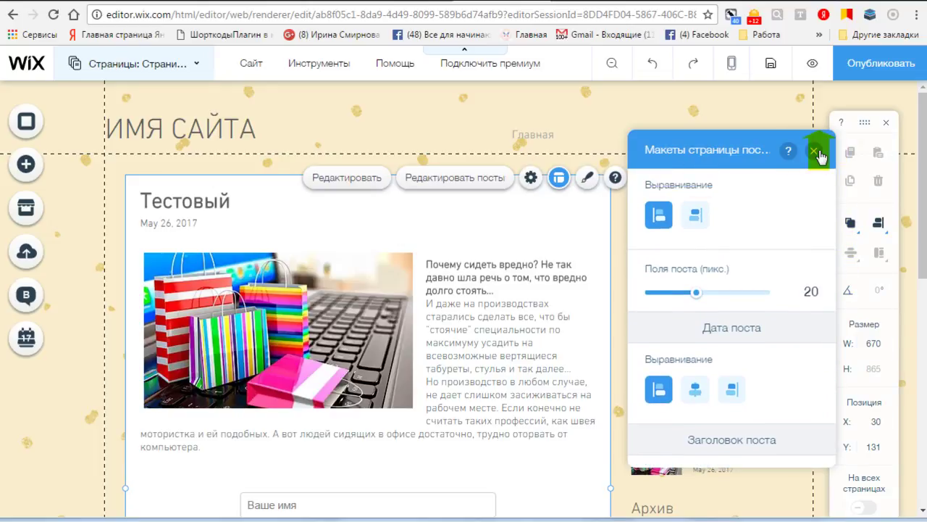
click(814, 151)
Change the Facebook share button's text to «Поделиться» in the post settings and check the social buttons under the post.
click(531, 179)
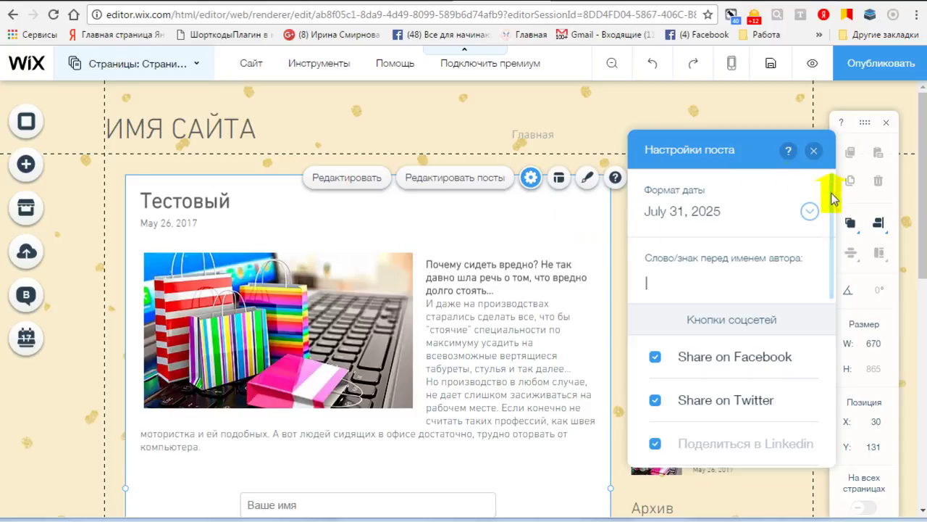
drag(830, 212, 828, 355)
scroll(696, 202, down, 5)
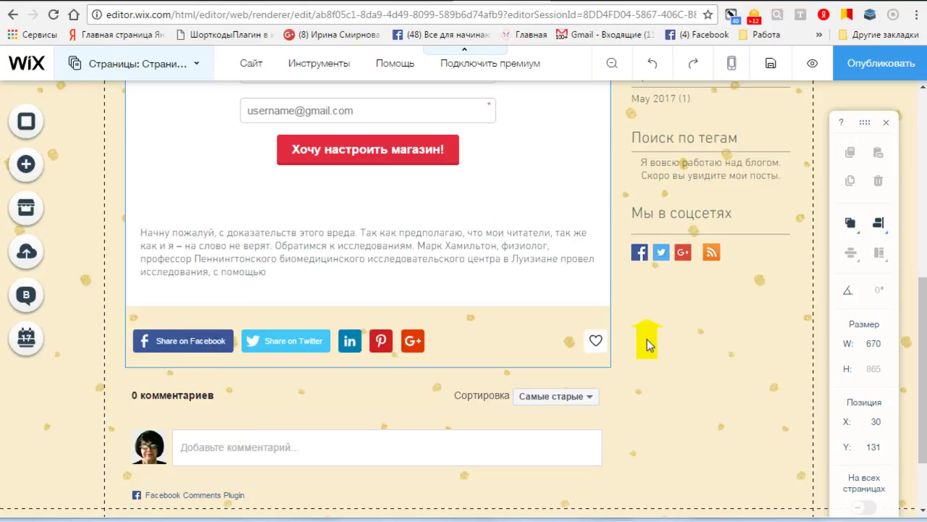
scroll(208, 352, up, 4)
scroll(672, 274, up, 2)
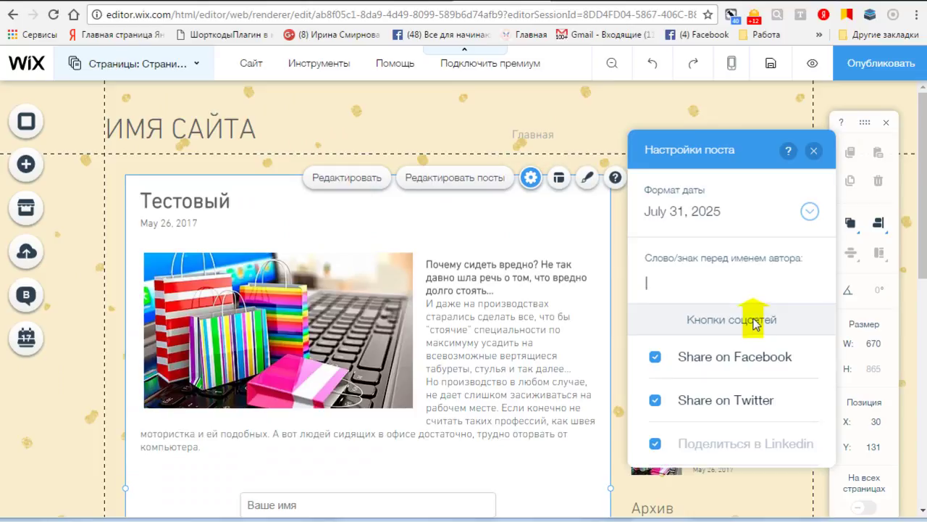
scroll(739, 358, down, 3)
scroll(542, 366, down, 10)
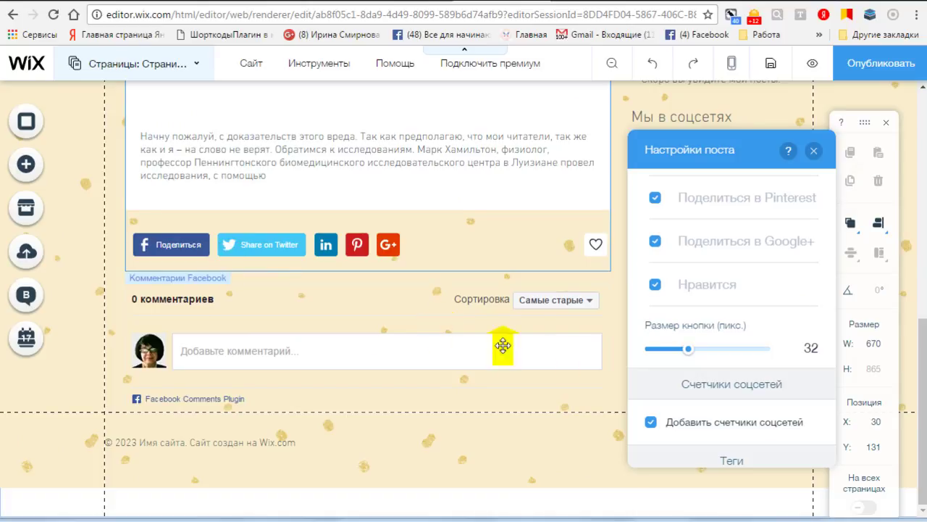
scroll(629, 344, up, 3)
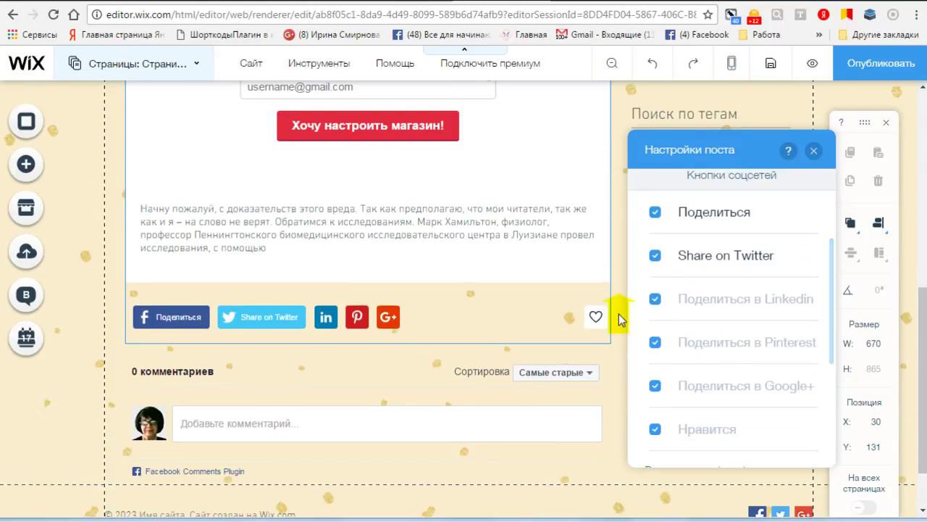
scroll(620, 319, up, 4)
scroll(620, 319, up, 4)
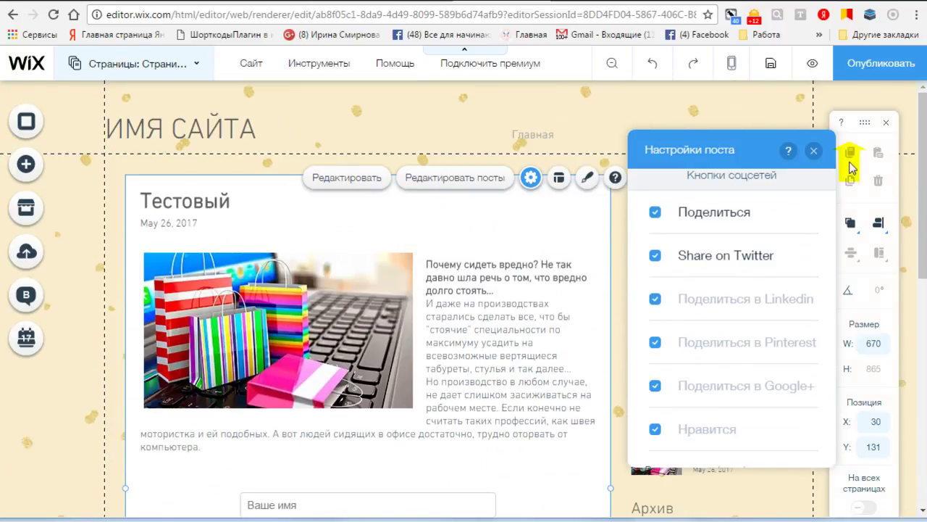
click(813, 151)
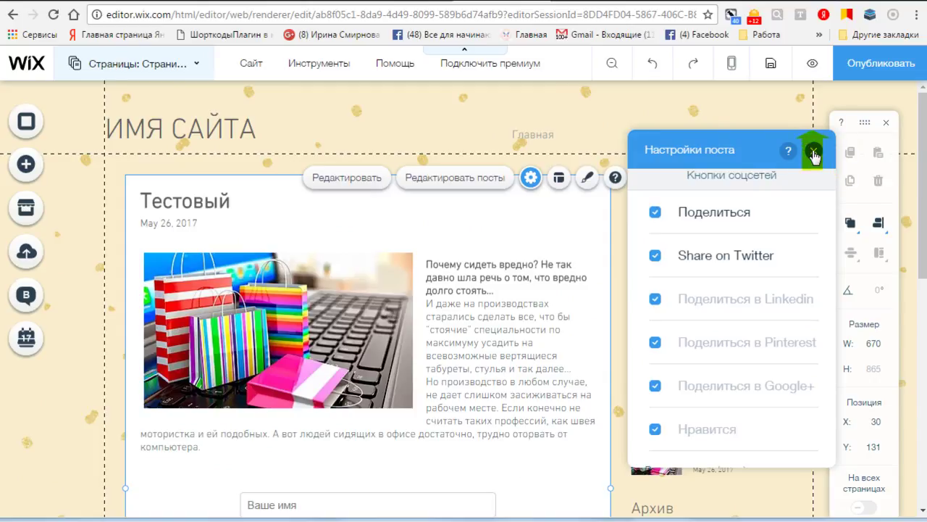
click(814, 153)
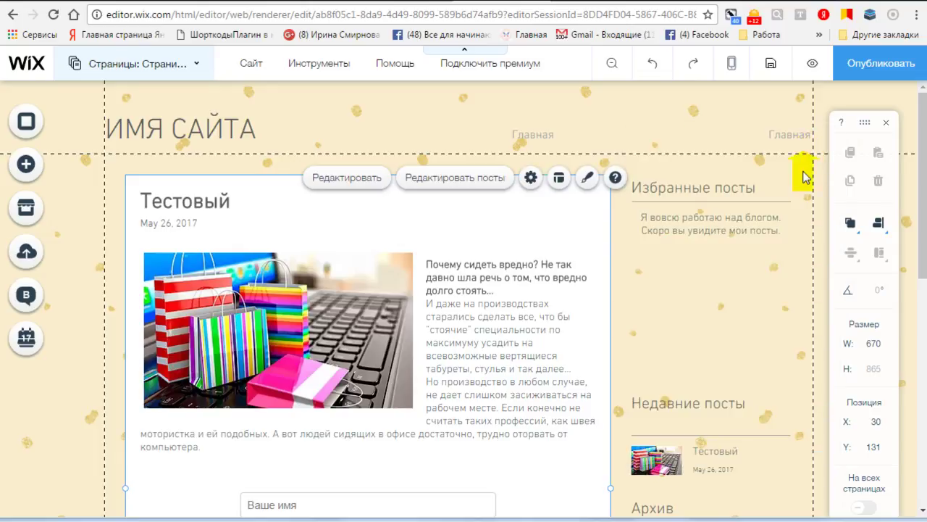
Publish the site and return to the editor.
click(873, 65)
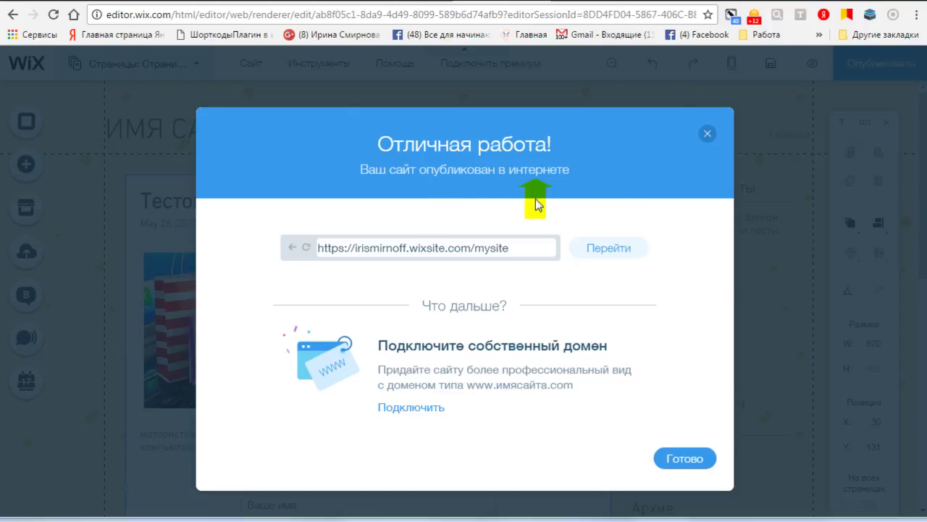
click(684, 459)
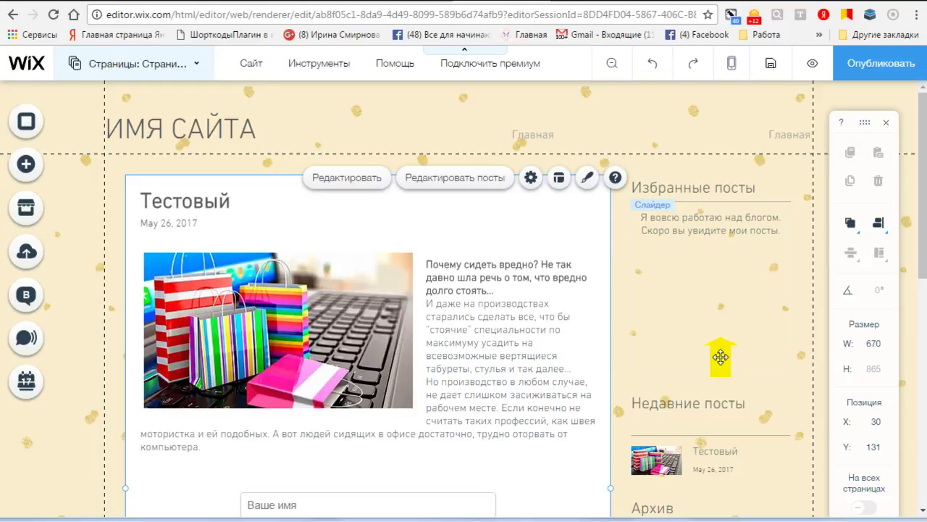
Switch the editor to the page «Главная» and select its blog post list.
click(811, 68)
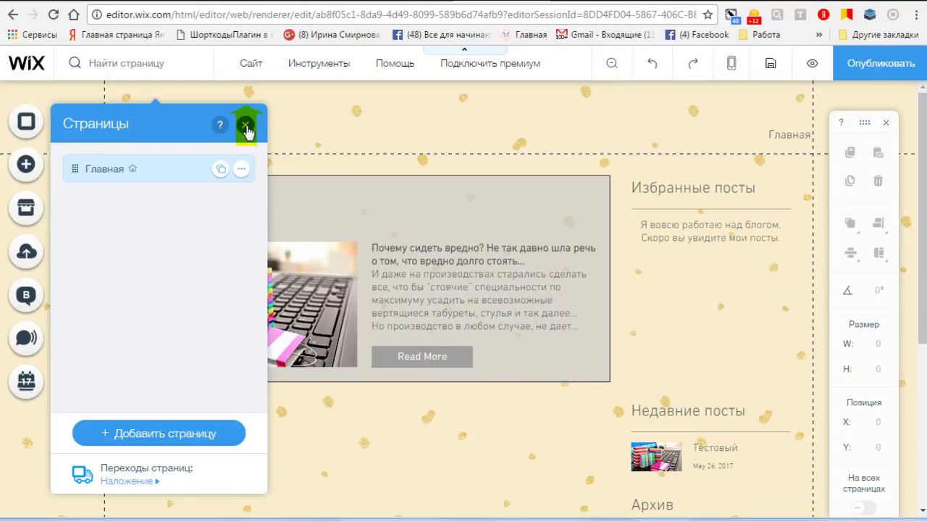
click(244, 124)
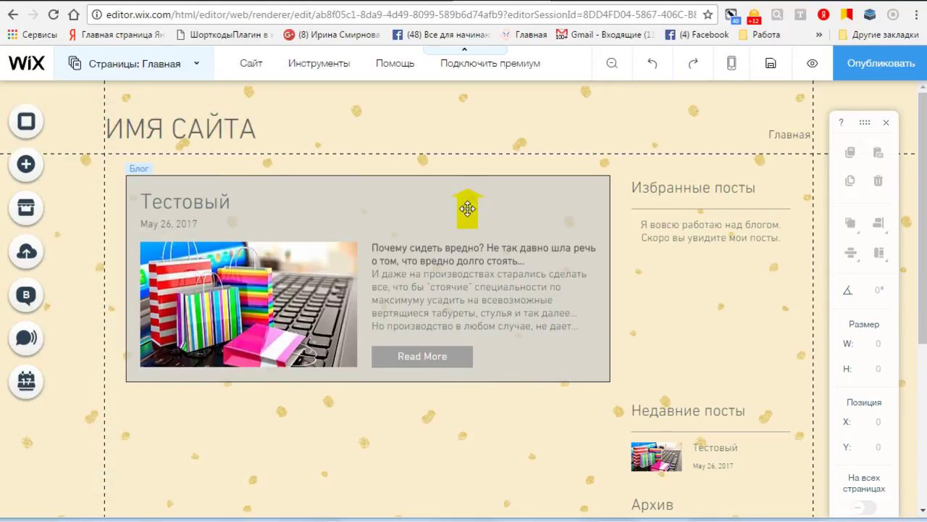
click(468, 203)
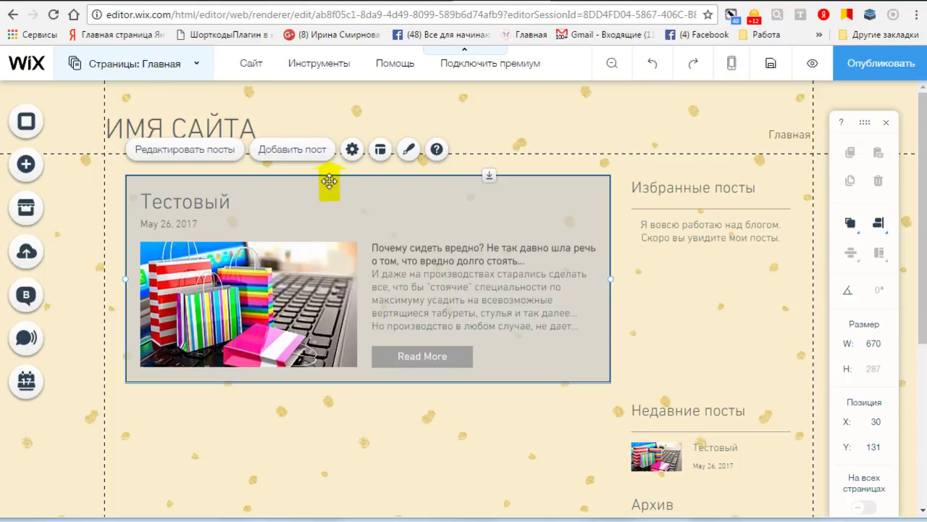
Open the blog settings and look over the options for posts per page, date format, text length, photo size and the read-more button.
click(352, 150)
scroll(830, 239, down, 2)
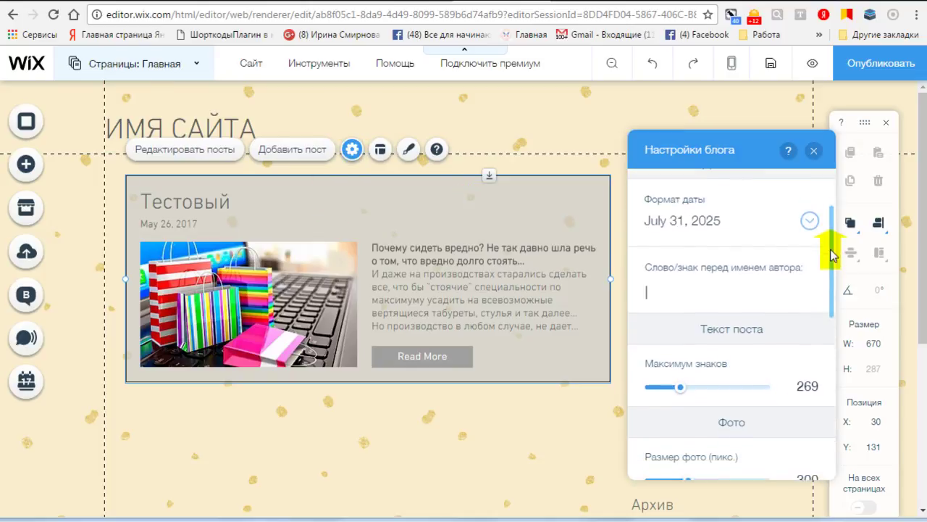
scroll(833, 250, up, 1)
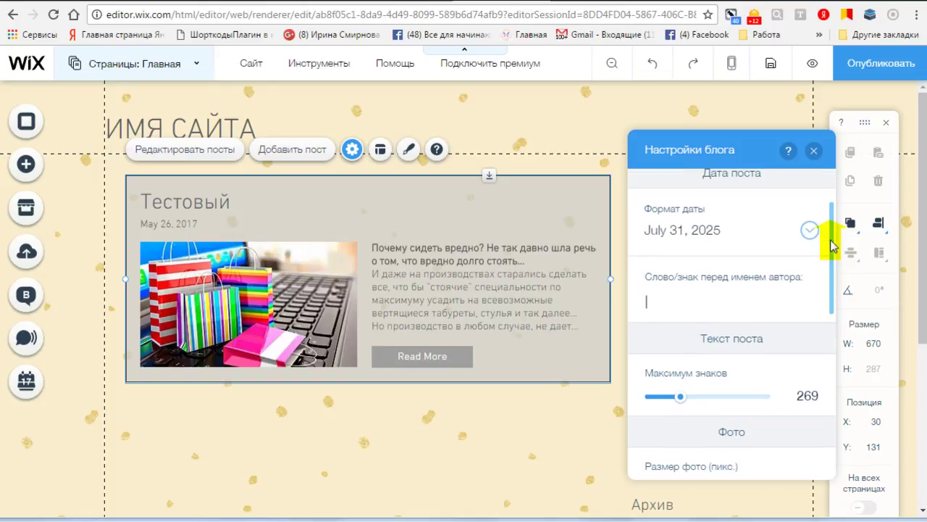
scroll(832, 245, up, 3)
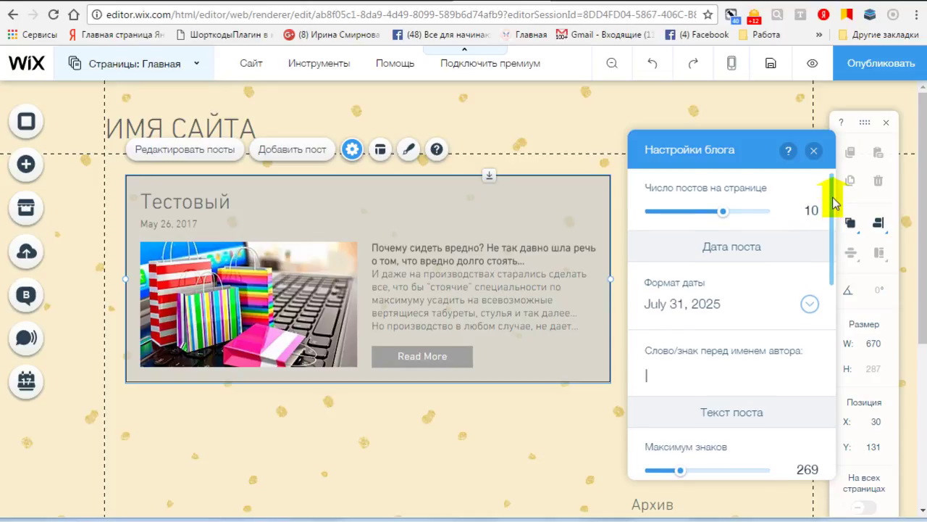
drag(833, 206, 828, 253)
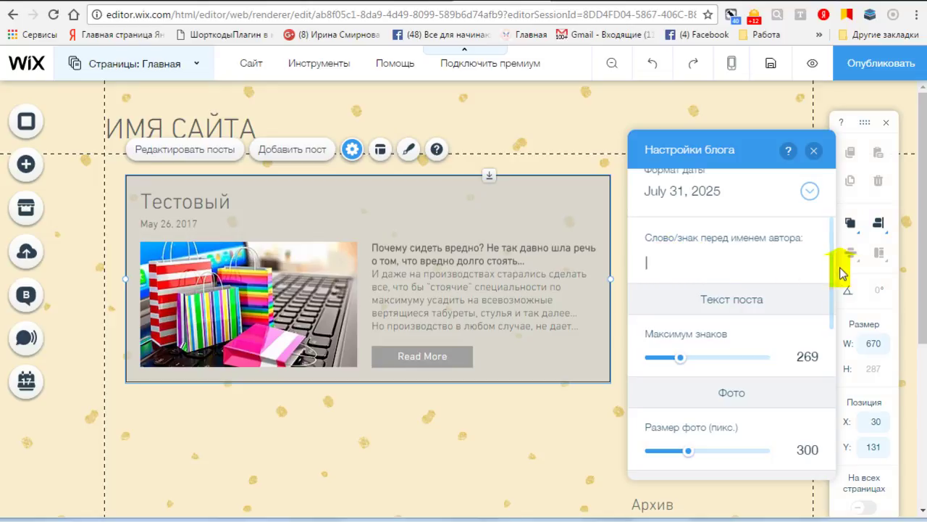
scroll(833, 267, down, 2)
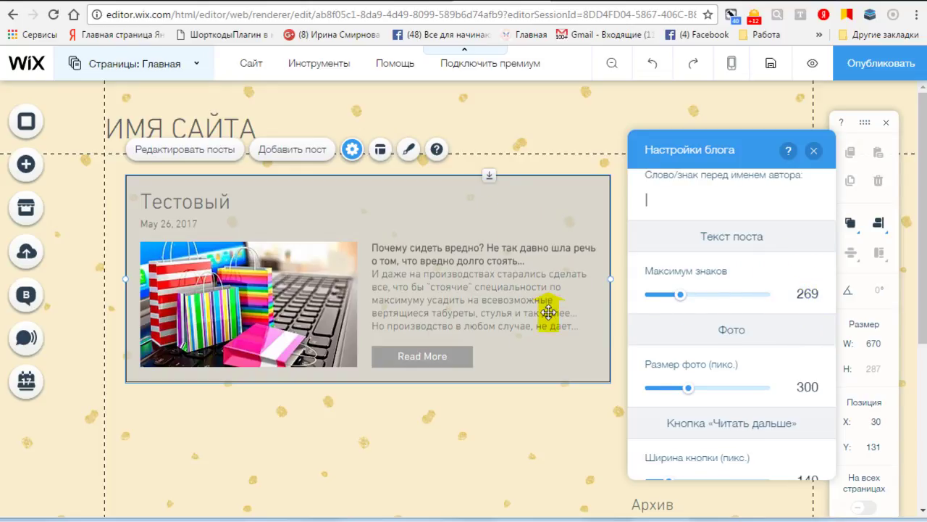
scroll(797, 271, down, 1)
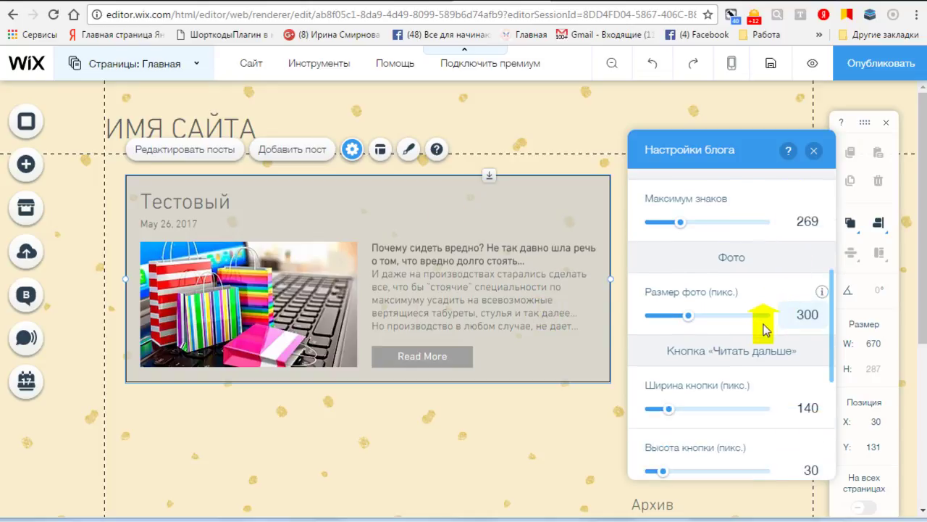
scroll(789, 280, down, 2)
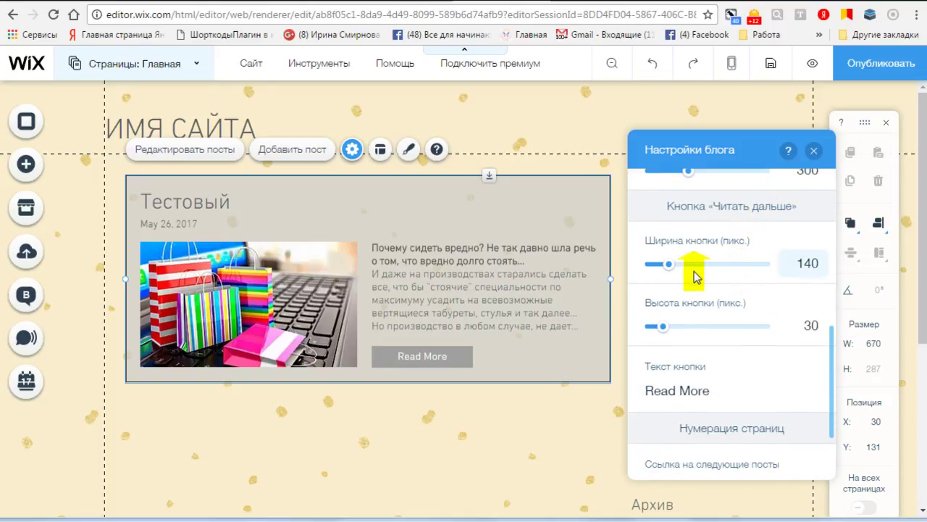
Set the blog's read-more button to 131 px wide and 49 px high, with the text «Читать далее...».
mouse_move(668, 264)
mouse_down()
mouse_move(693, 271)
mouse_move(668, 265)
mouse_up()
drag(667, 331, 676, 328)
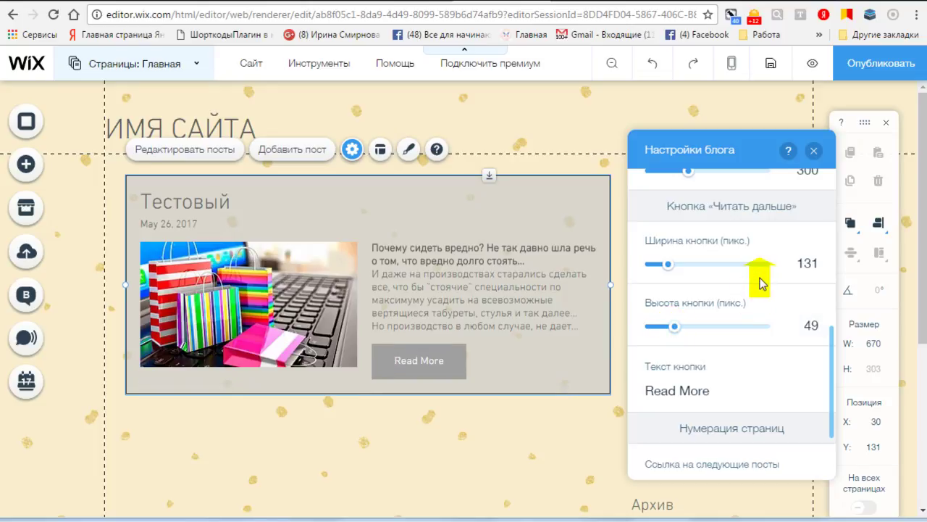
scroll(760, 289, down, 3)
click(692, 296)
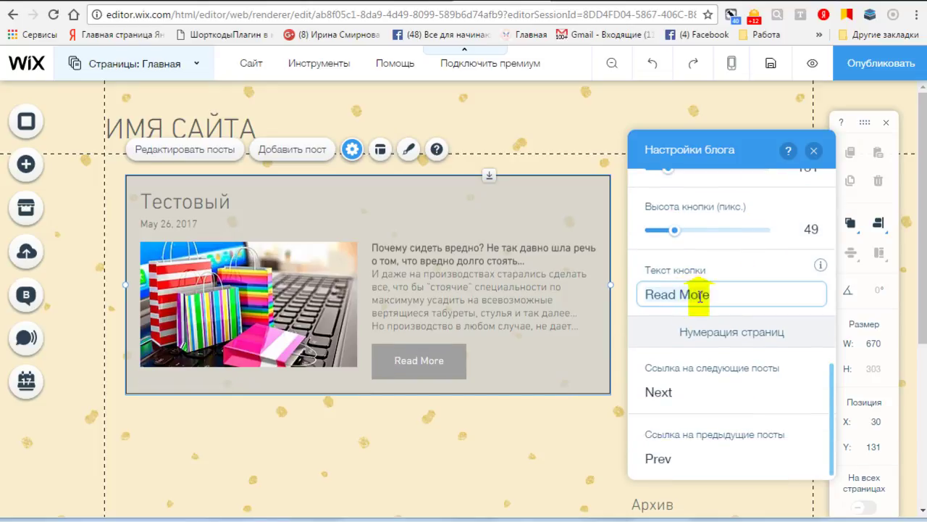
text(Читать далее...)
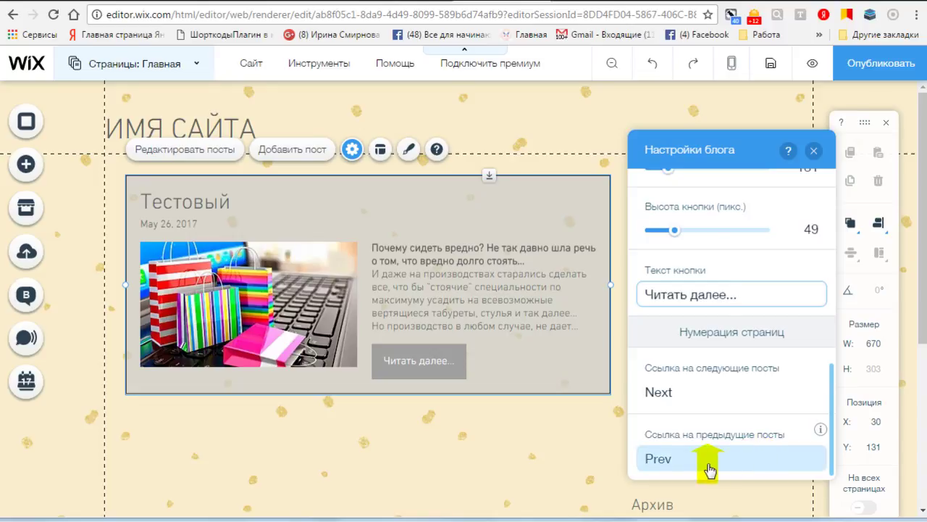
Rename the blog's pagination links to «Следующий» for next posts and «Предыдущий» for previous posts, and close the blog settings.
click(681, 394)
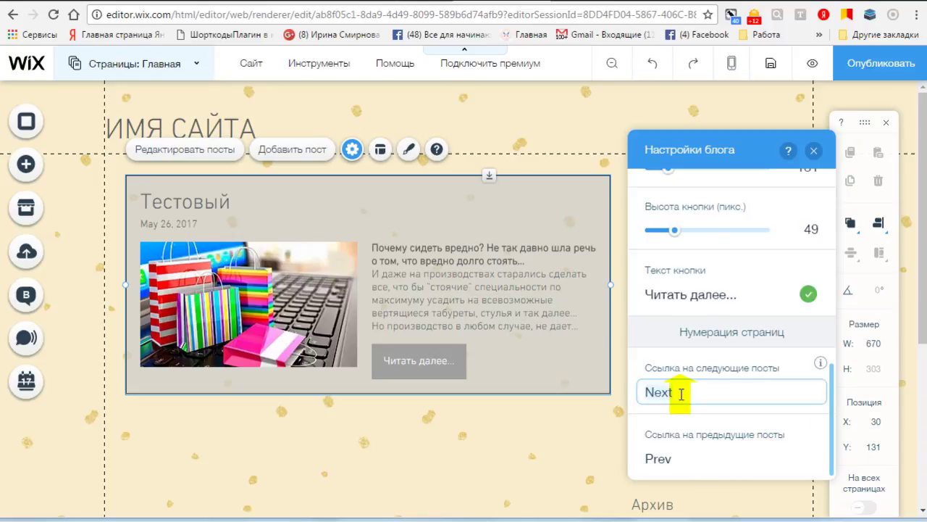
text(След)
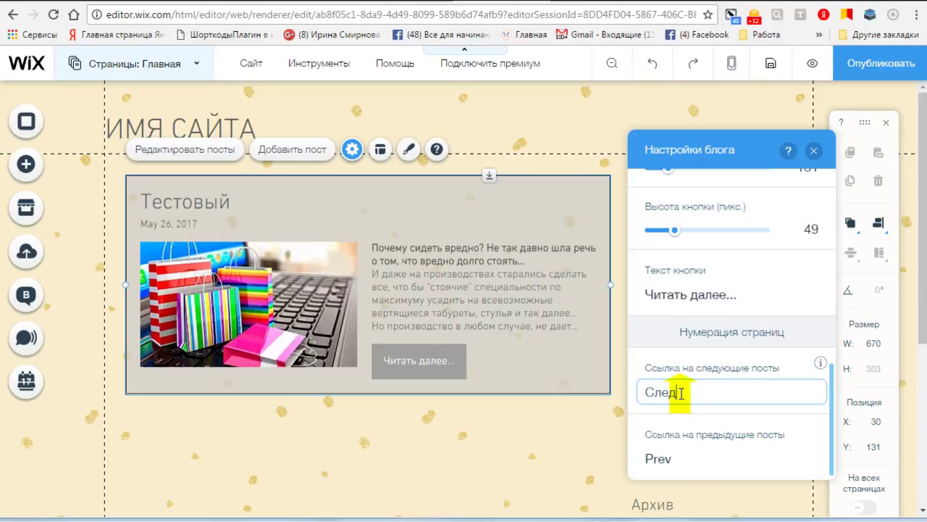
text(ующий)
click(660, 459)
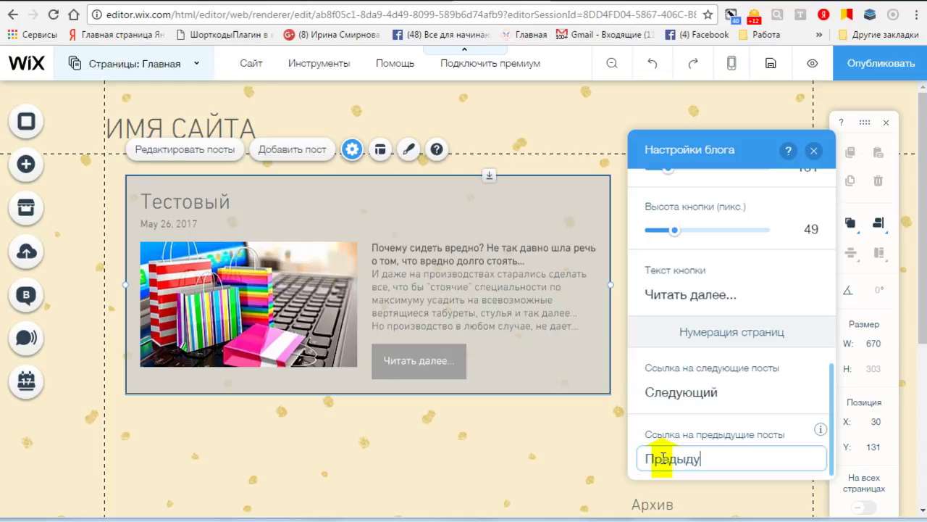
text(Предыдущий)
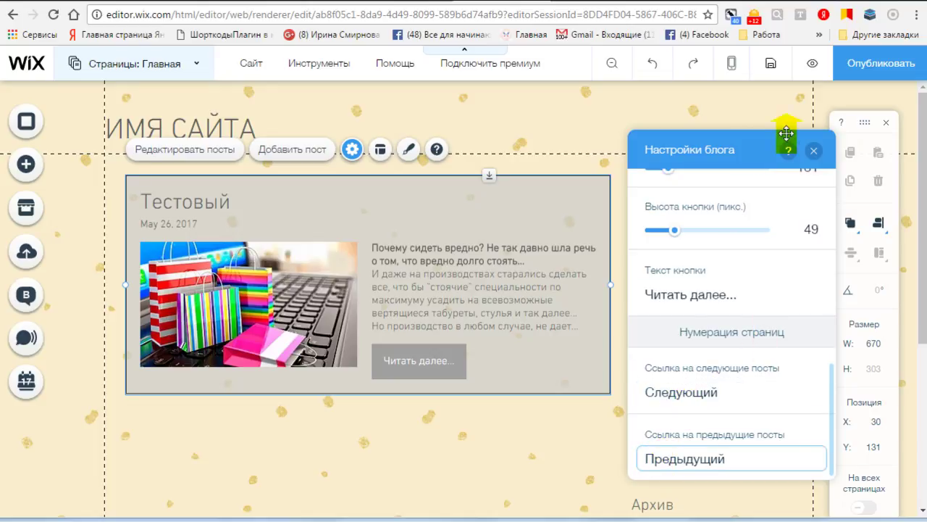
click(814, 152)
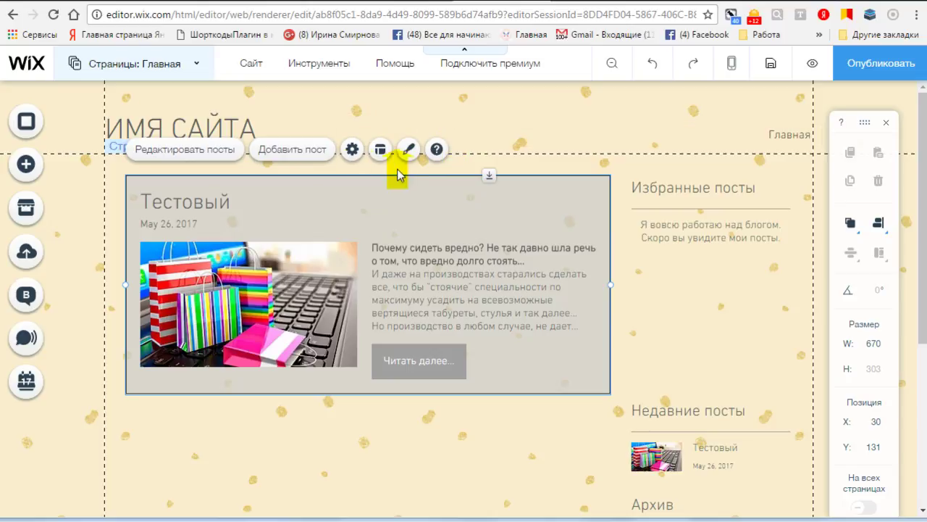
Change the blog list's background on the main page to the pale borderless template box style.
click(409, 151)
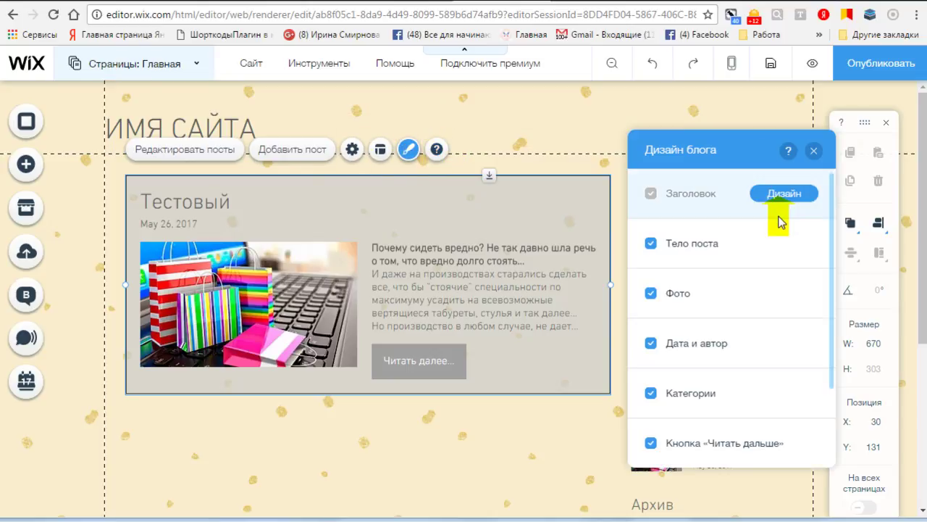
drag(832, 221, 828, 331)
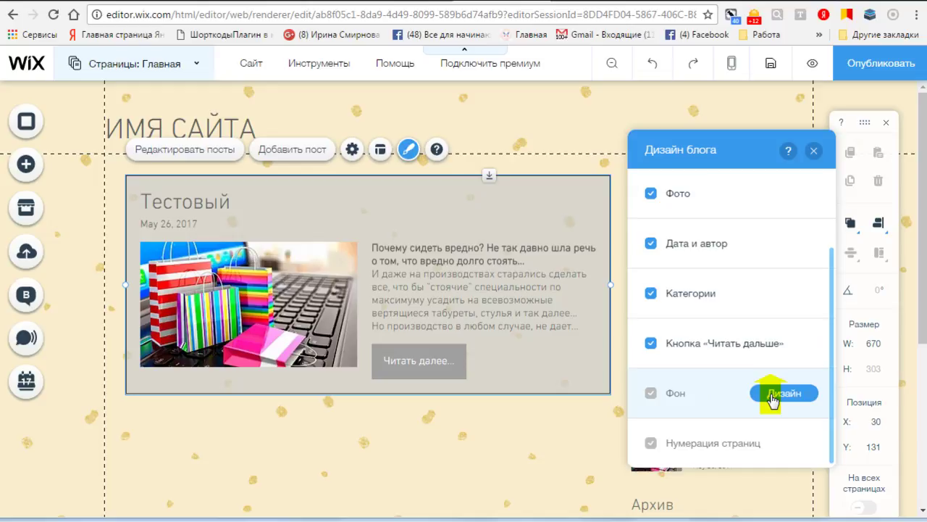
click(772, 395)
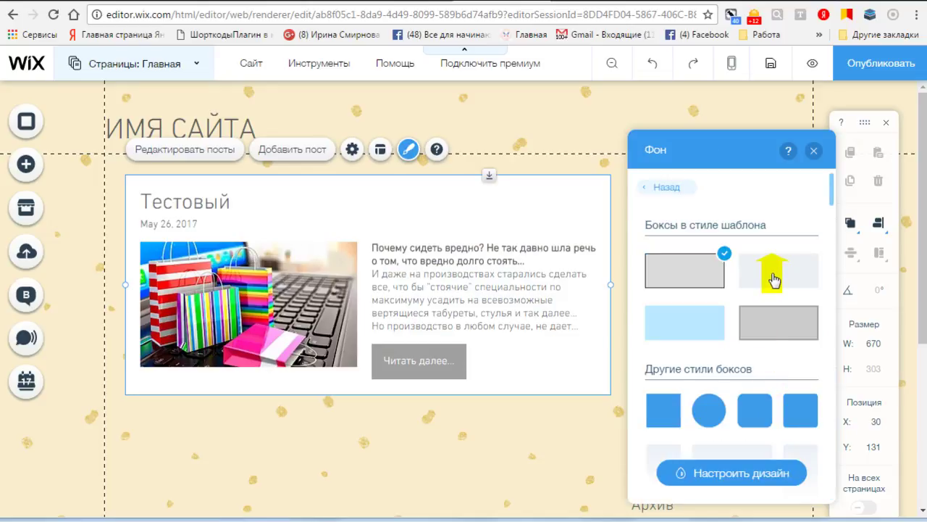
click(774, 279)
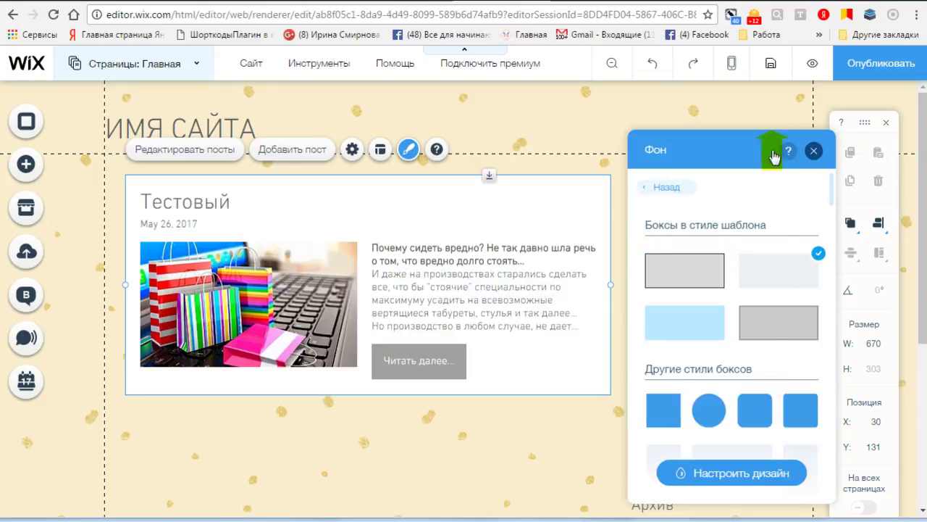
Close the blog's background design settings and look over the main page's post list and sidebar sections.
click(812, 151)
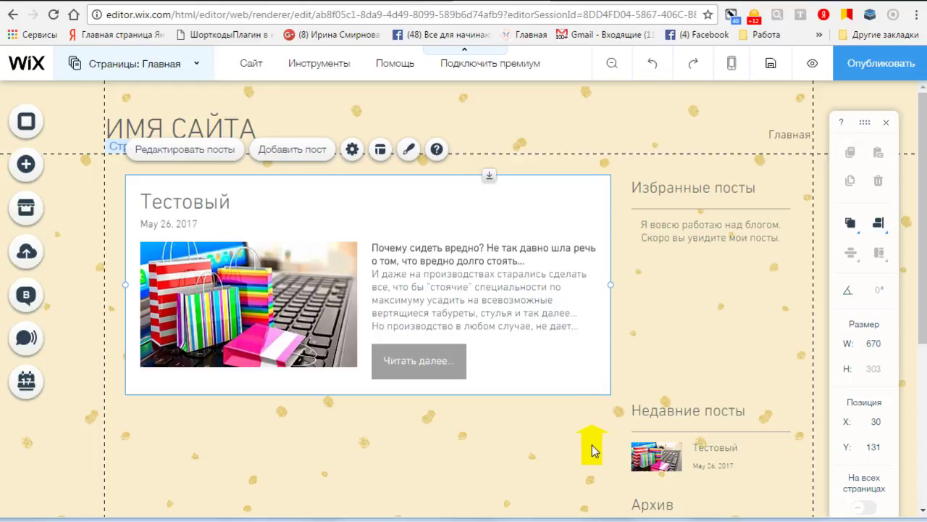
scroll(606, 428, down, 3)
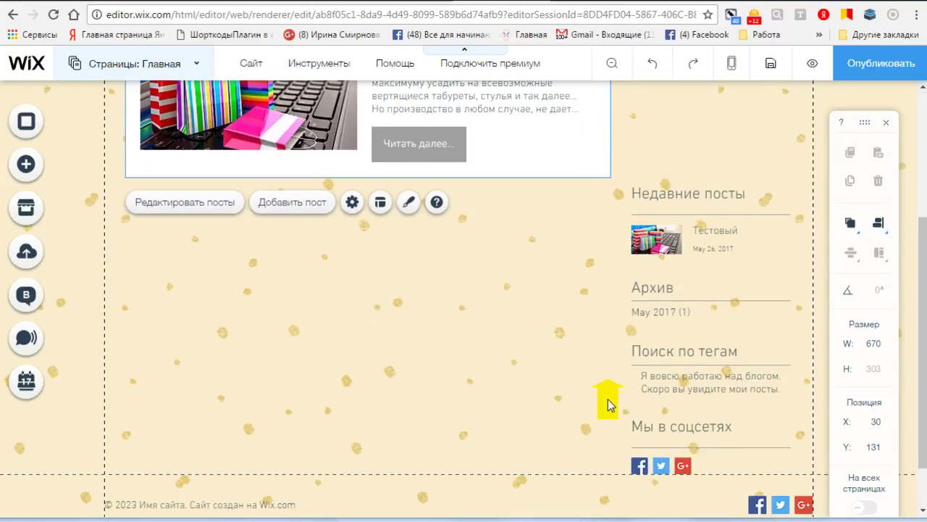
scroll(608, 405, up, 2)
scroll(609, 404, up, 1)
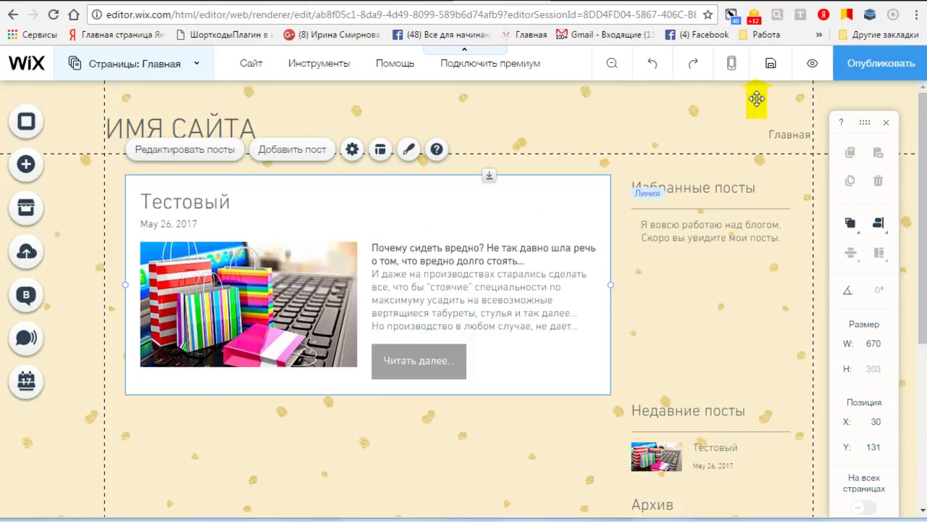
Preview the site and examine the main page's blog list, sidebar sections and footer.
click(812, 64)
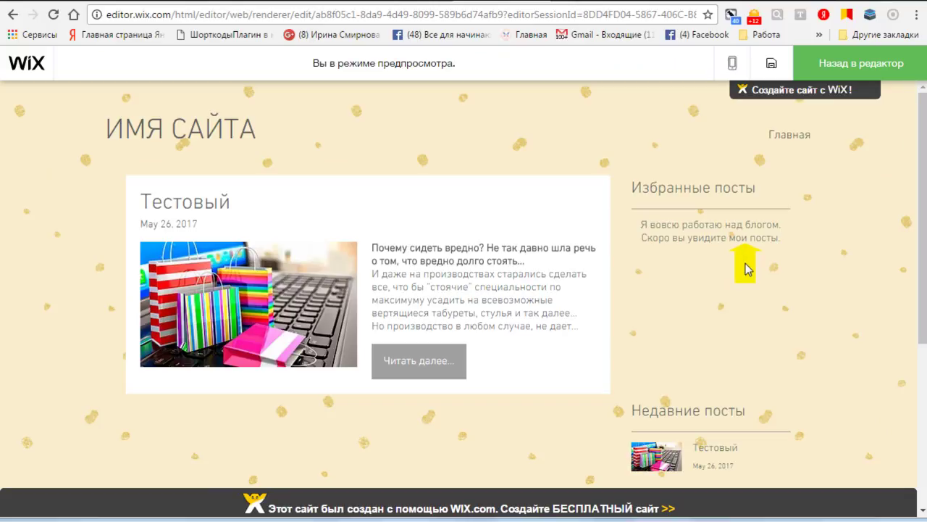
scroll(755, 244, down, 1)
scroll(755, 244, down, 3)
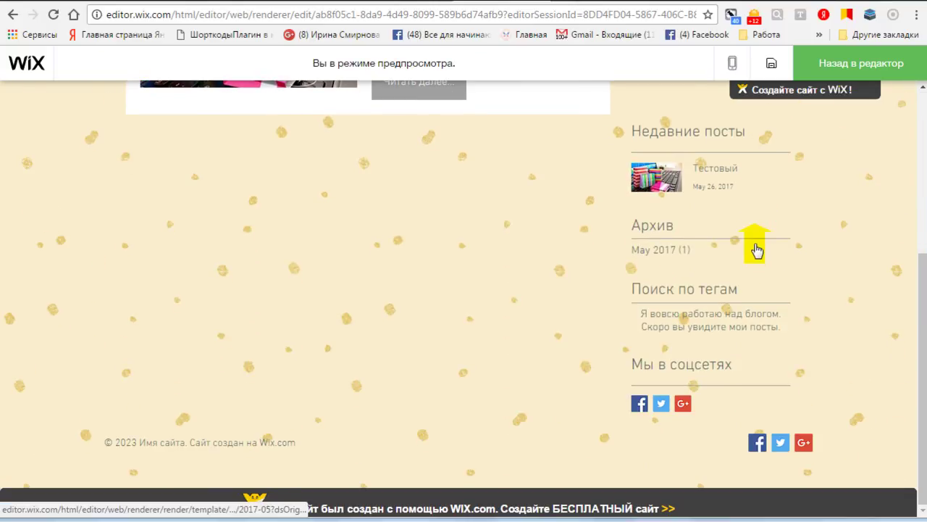
scroll(755, 250, up, 5)
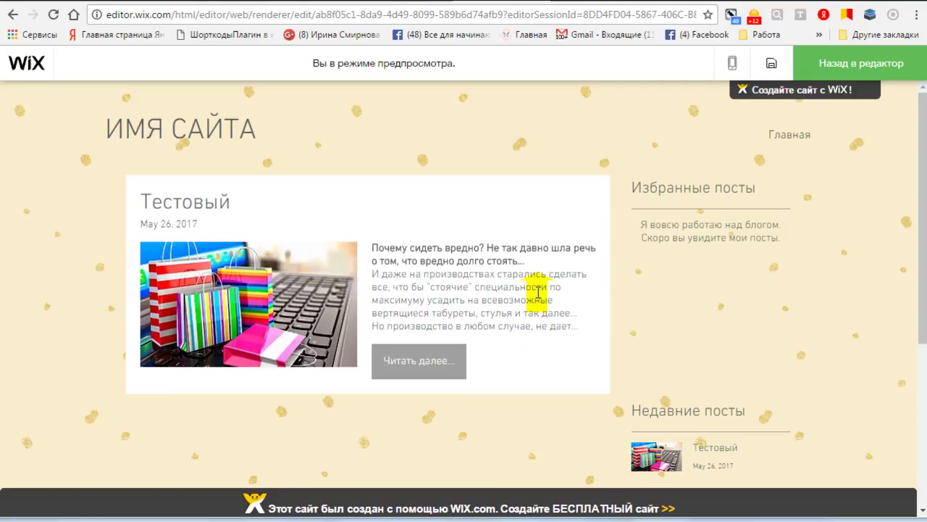
Open the full «Тестовый» post through its «Читать далее...» link in the preview and examine its photo, text and subscription form.
click(426, 366)
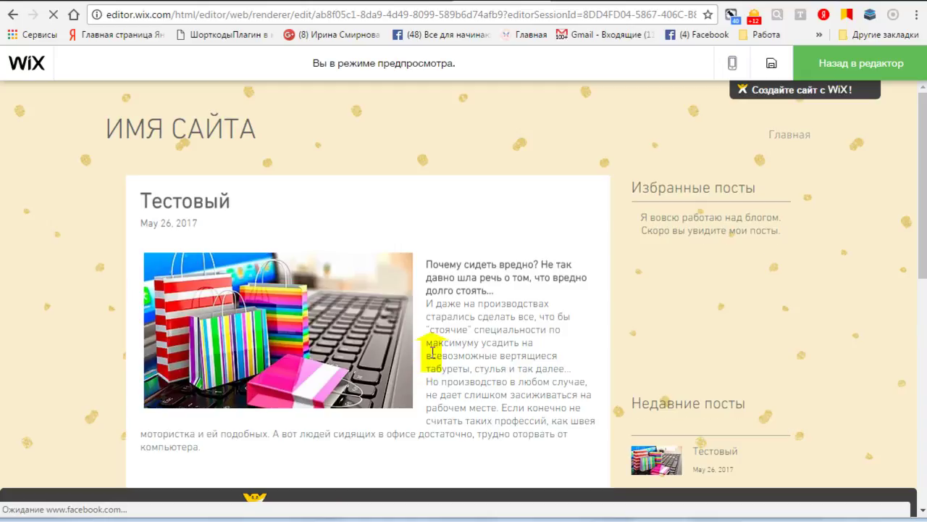
scroll(511, 269, down, 8)
scroll(525, 257, down, 1)
scroll(524, 257, up, 10)
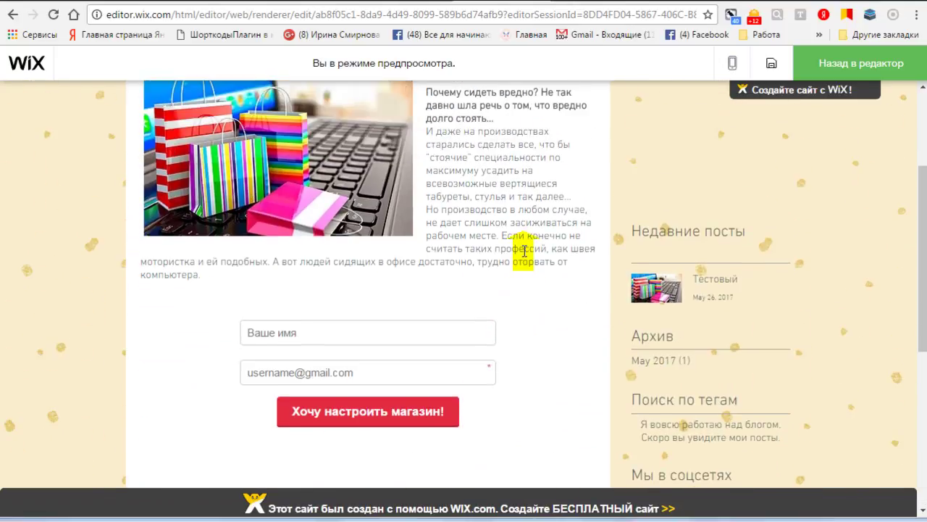
scroll(524, 255, down, 7)
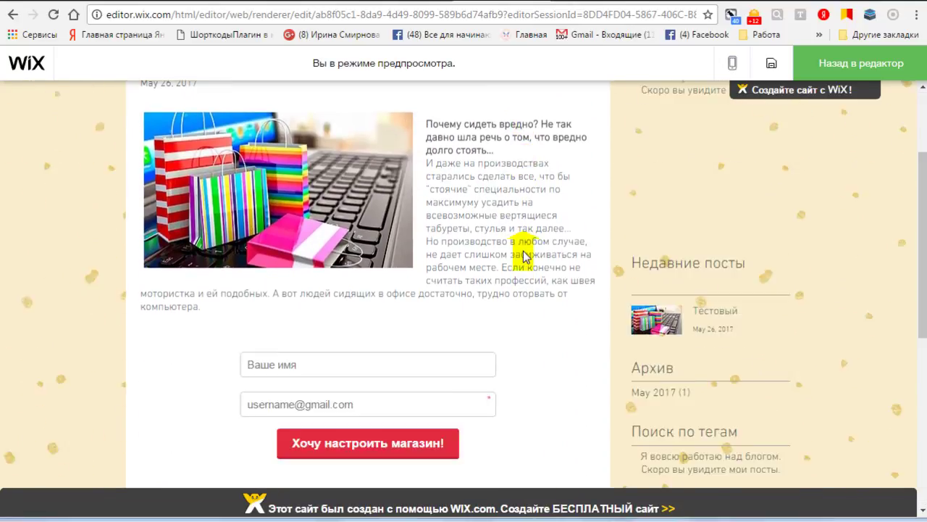
scroll(524, 254, up, 8)
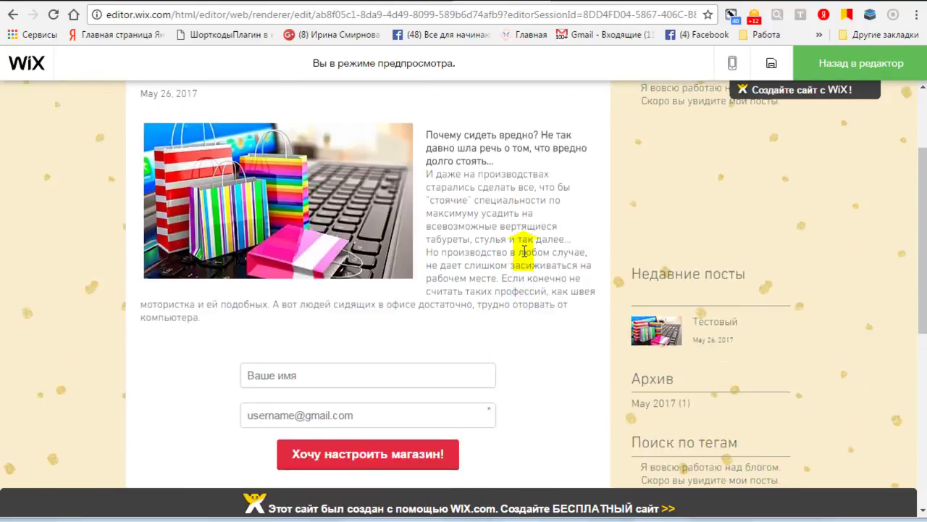